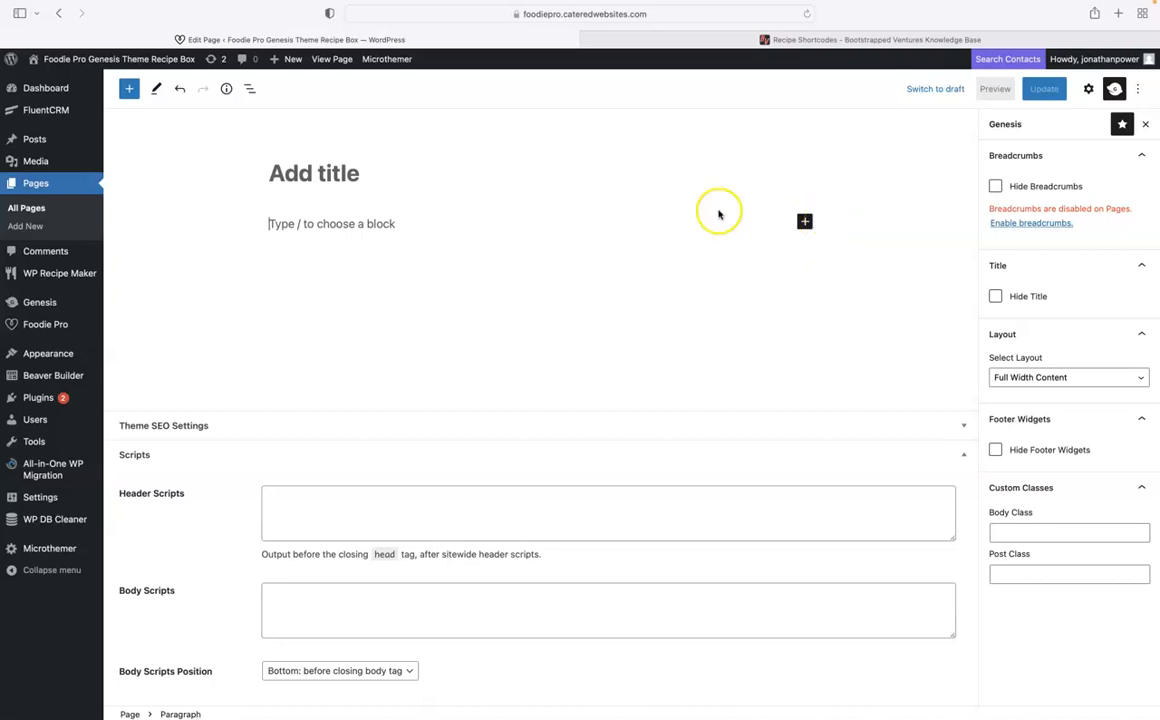
# Title the page "Recipe collections Display demo"
pyautogui.click(336, 171)
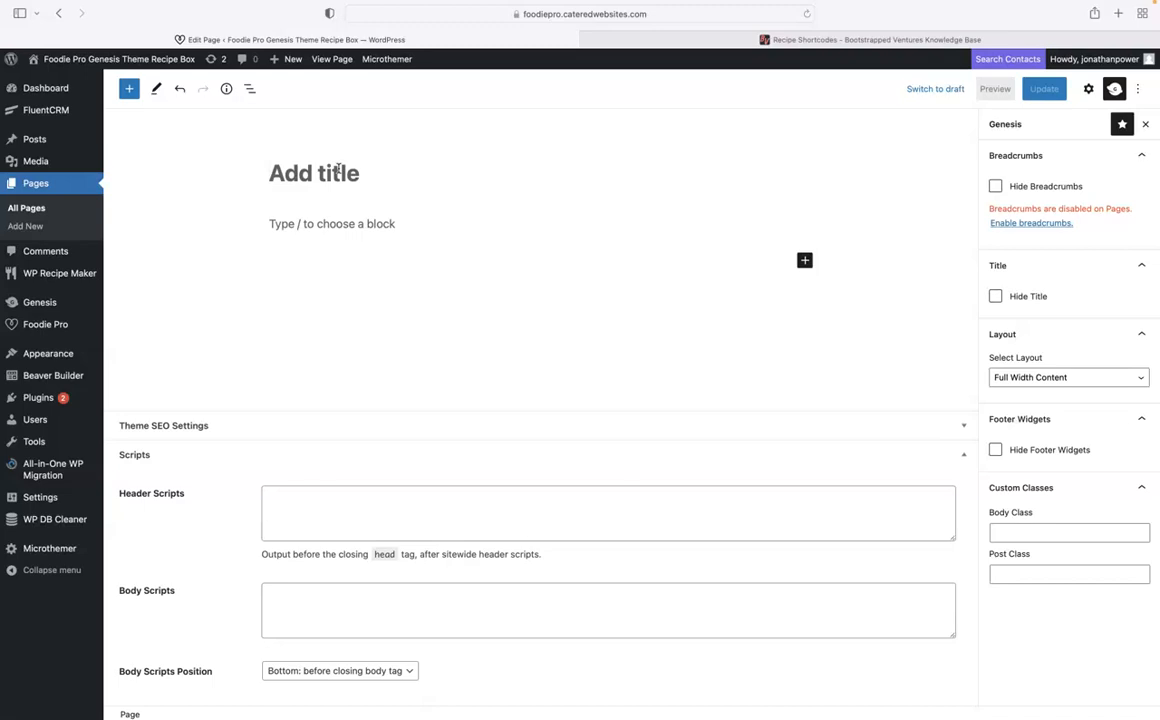
pyautogui.write('Recipe collections Display demo')
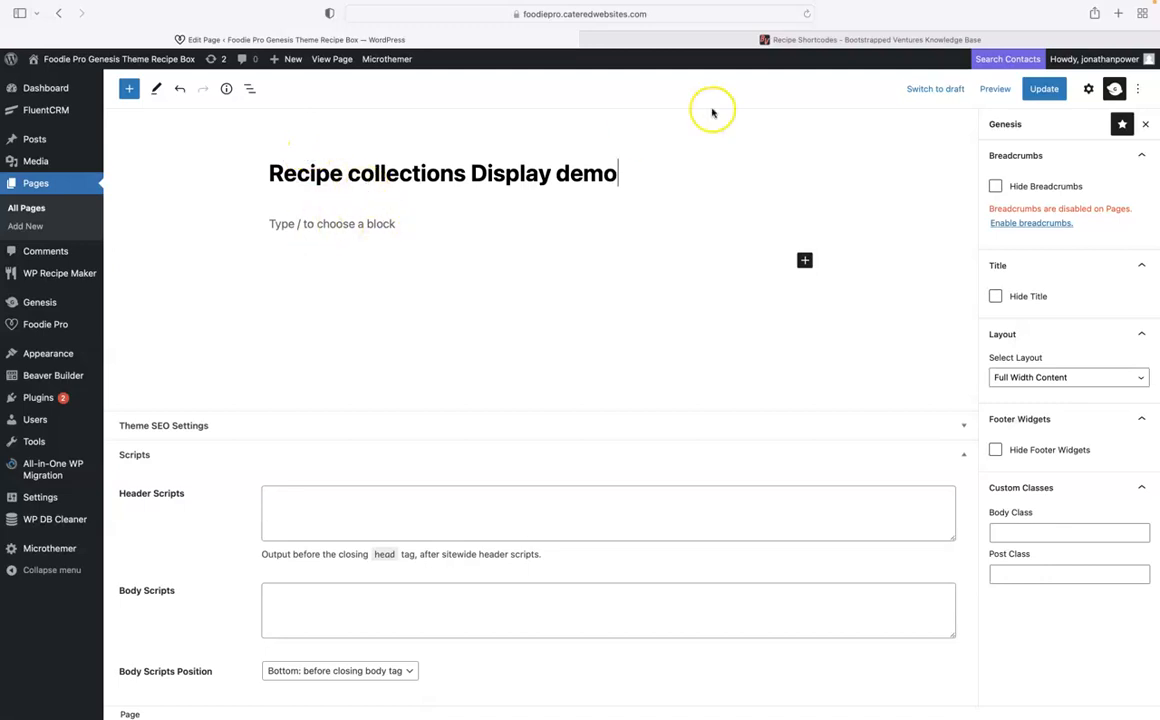
# Reopen the Recipe Shortcodes article in the Bootstrapped Ventures knowledge base and copy the shortcode [wprm-saved-collection id="123"]
pyautogui.click(810, 40)
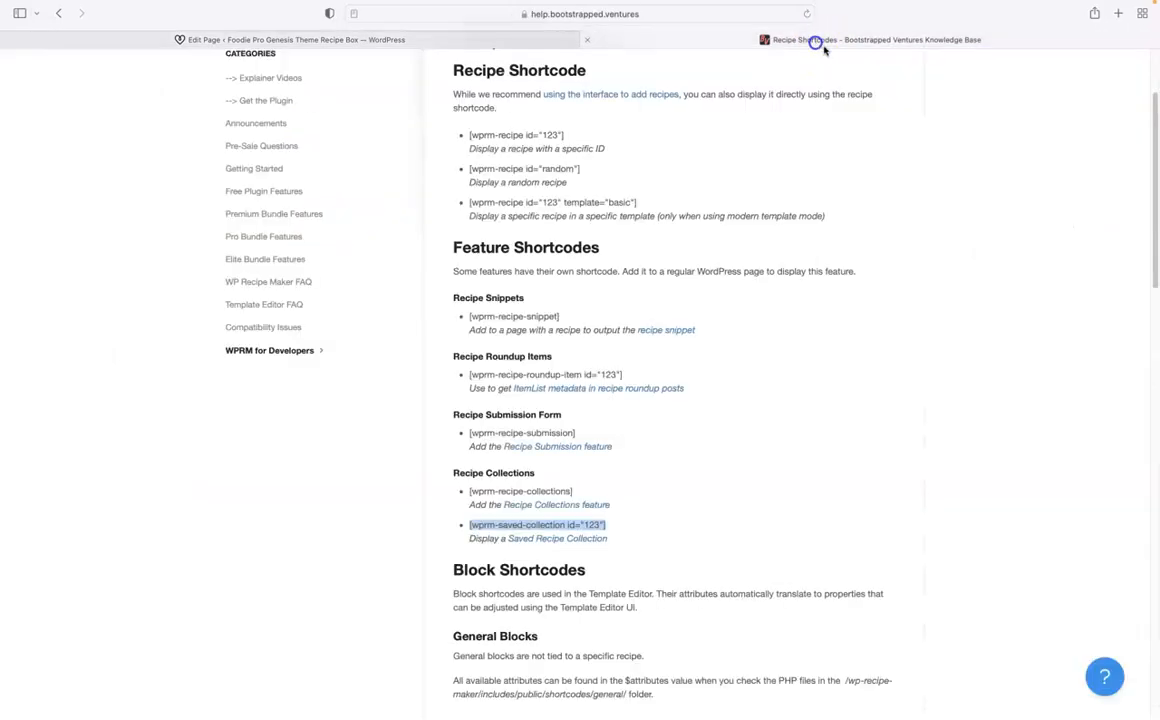
pyautogui.click(59, 16)
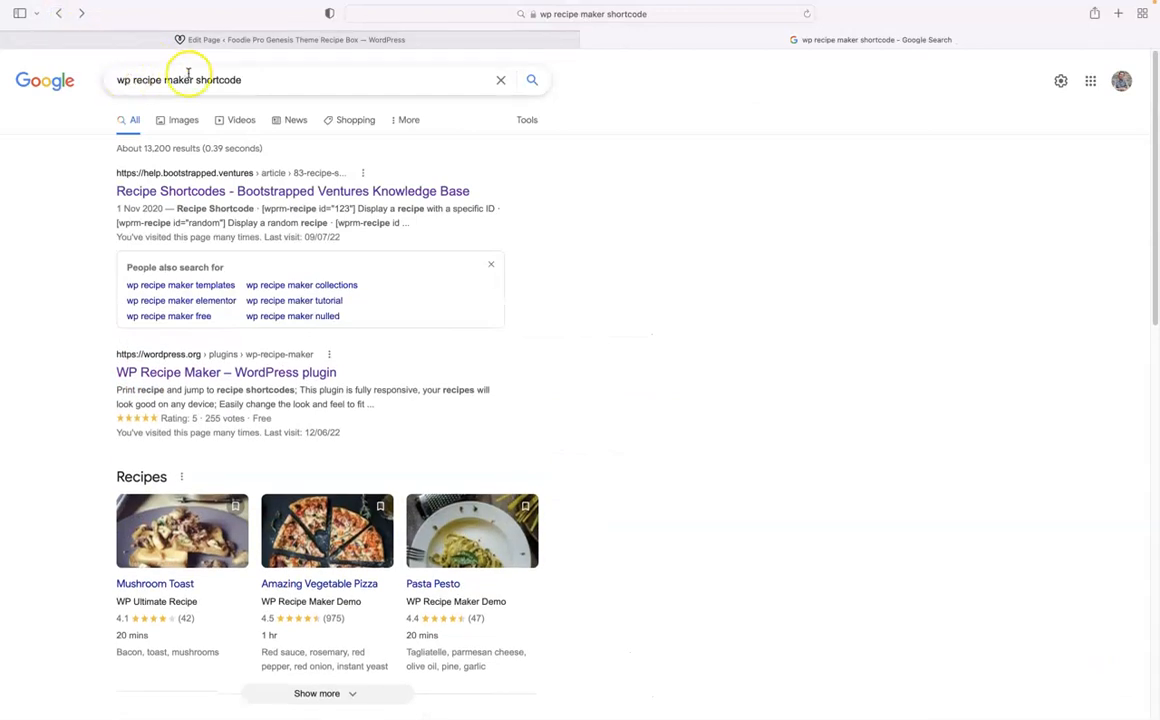
pyautogui.click(240, 192)
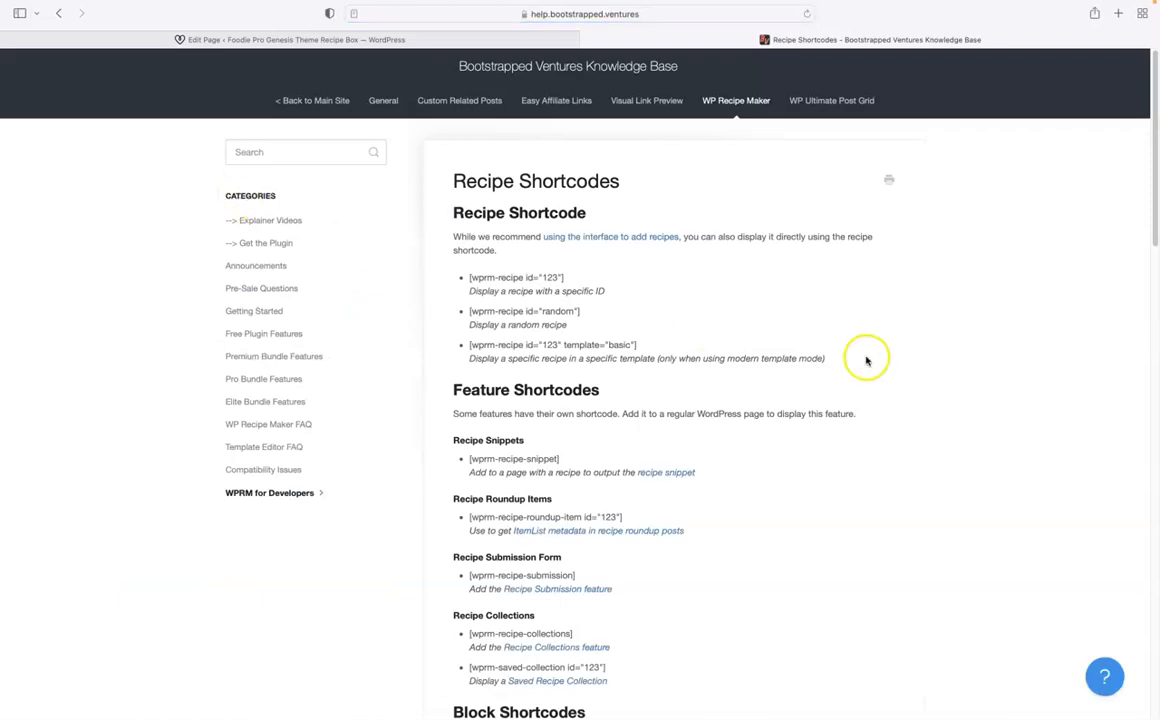
pyautogui.scroll(-2, 877, 357)
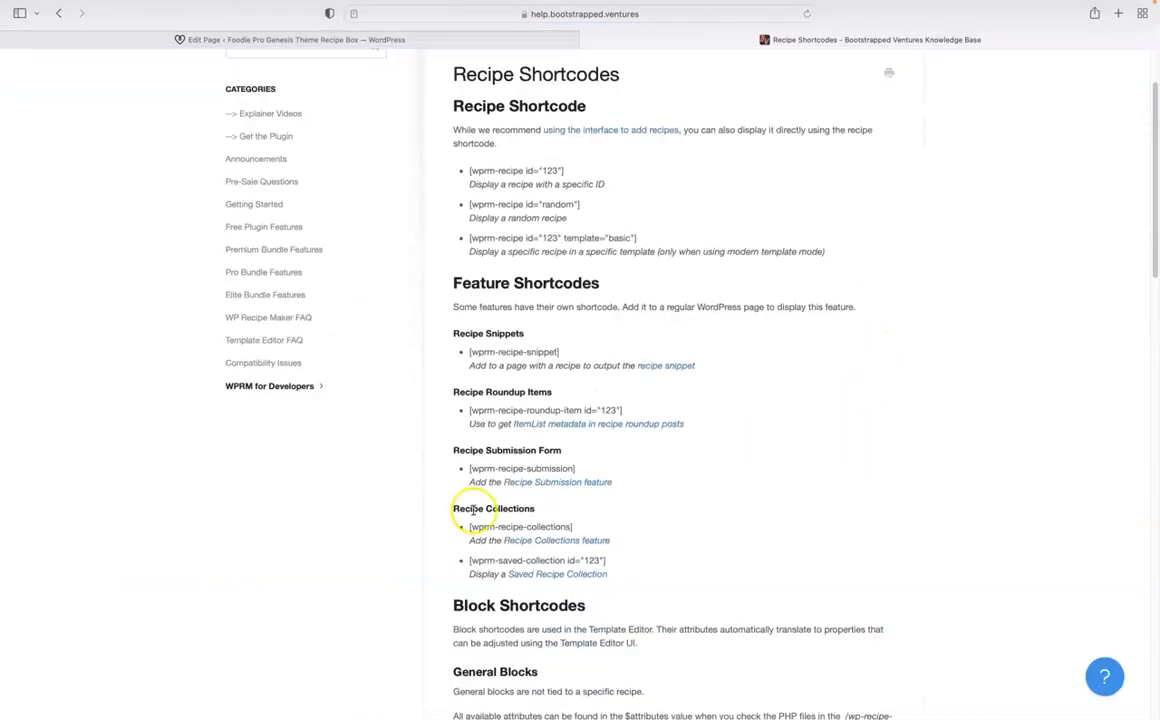
pyautogui.doubleClick(469, 508)
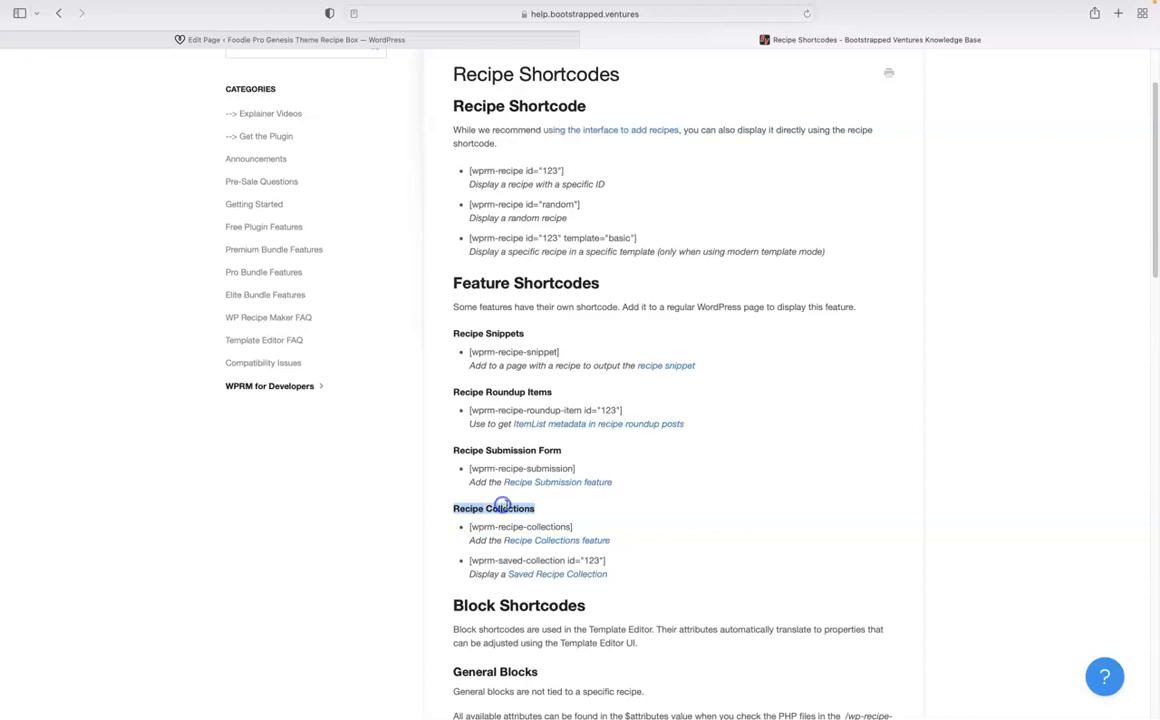
pyautogui.click(483, 556)
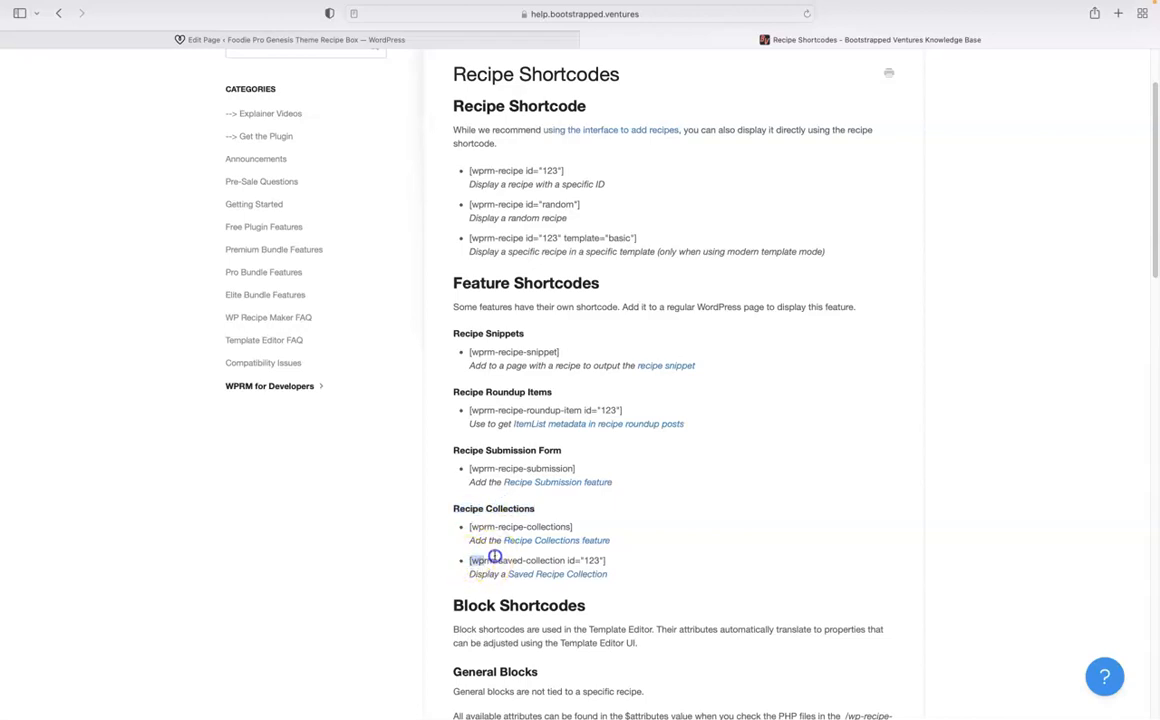
pyautogui.moveTo(523, 556); pyautogui.dragTo(557, 560)
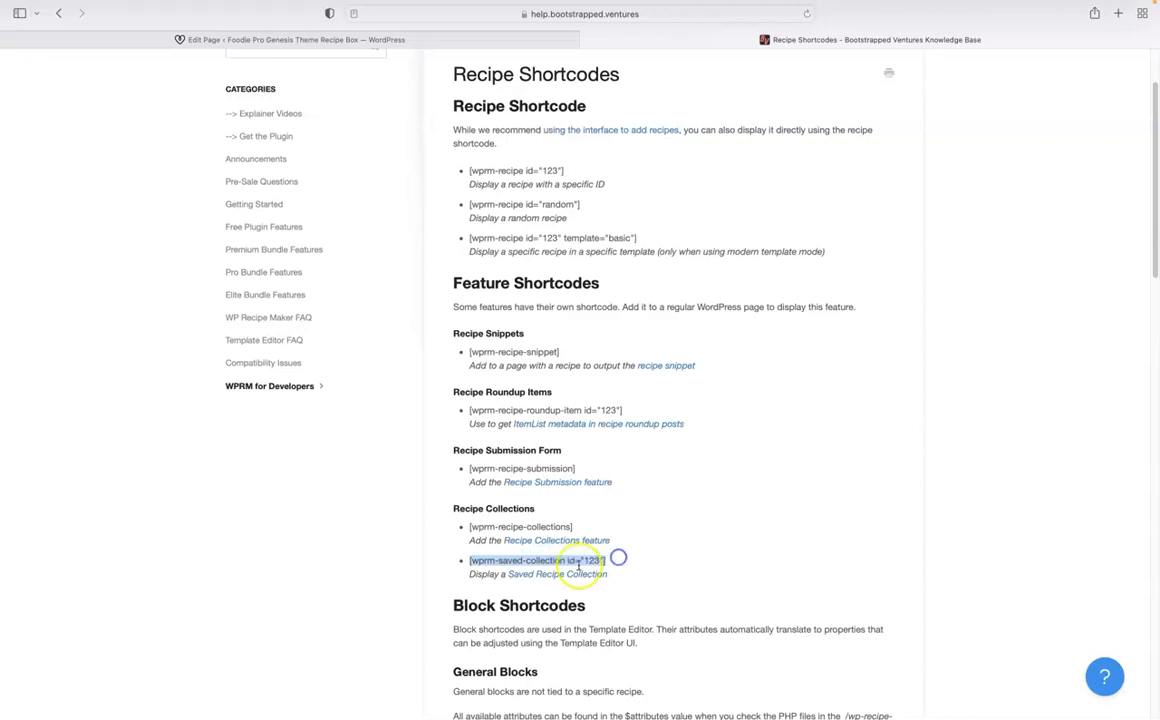
pyautogui.rightClick(578, 562)
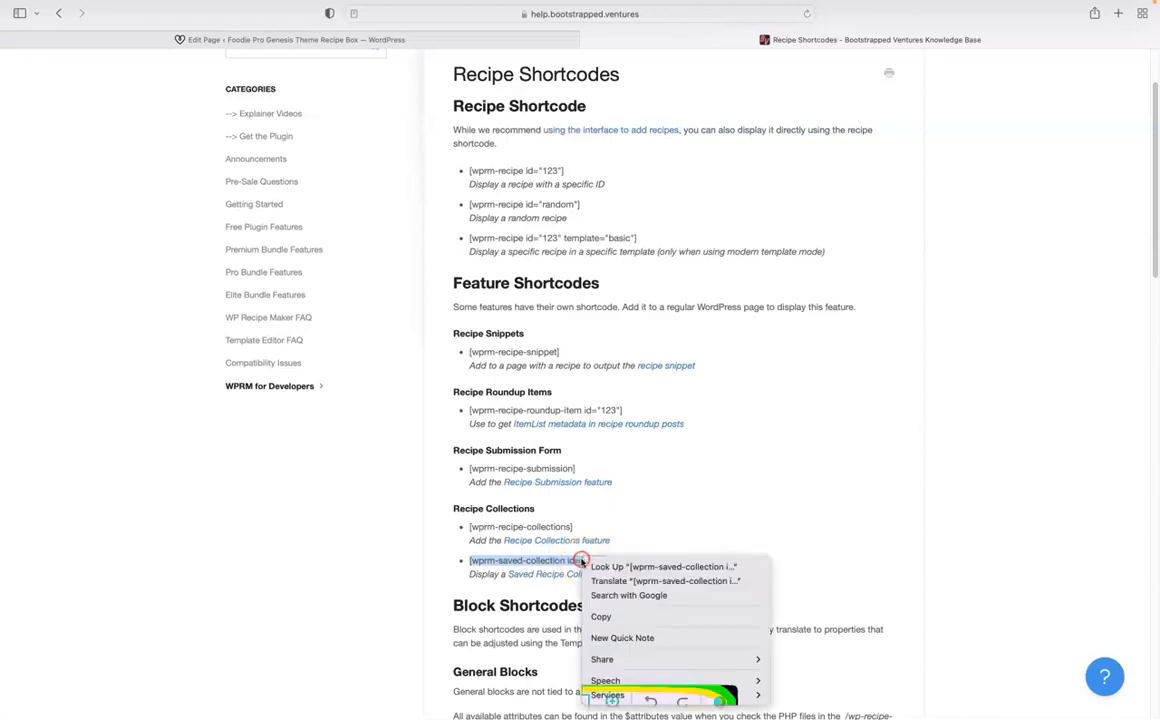
pyautogui.click(629, 616)
# Insert a Shortcode block on the Recipe collections Display demo page containing [wprm-saved-collection id="123"]
pyautogui.click(298, 40)
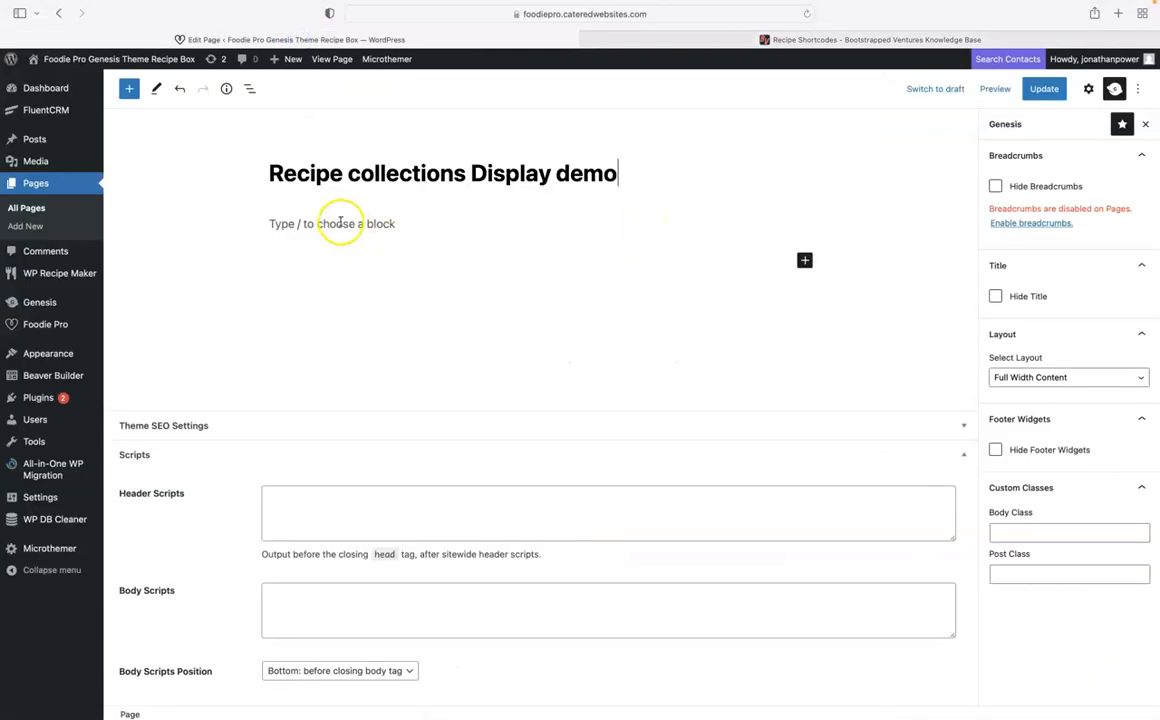
pyautogui.click(804, 260)
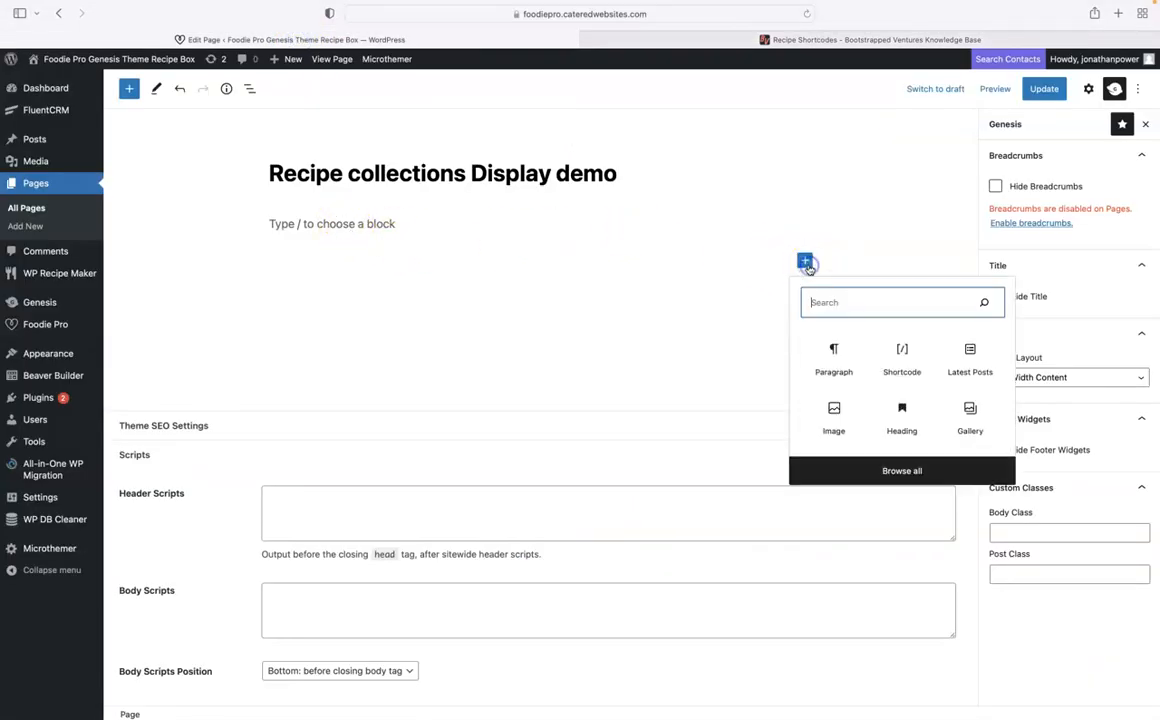
pyautogui.click(901, 357)
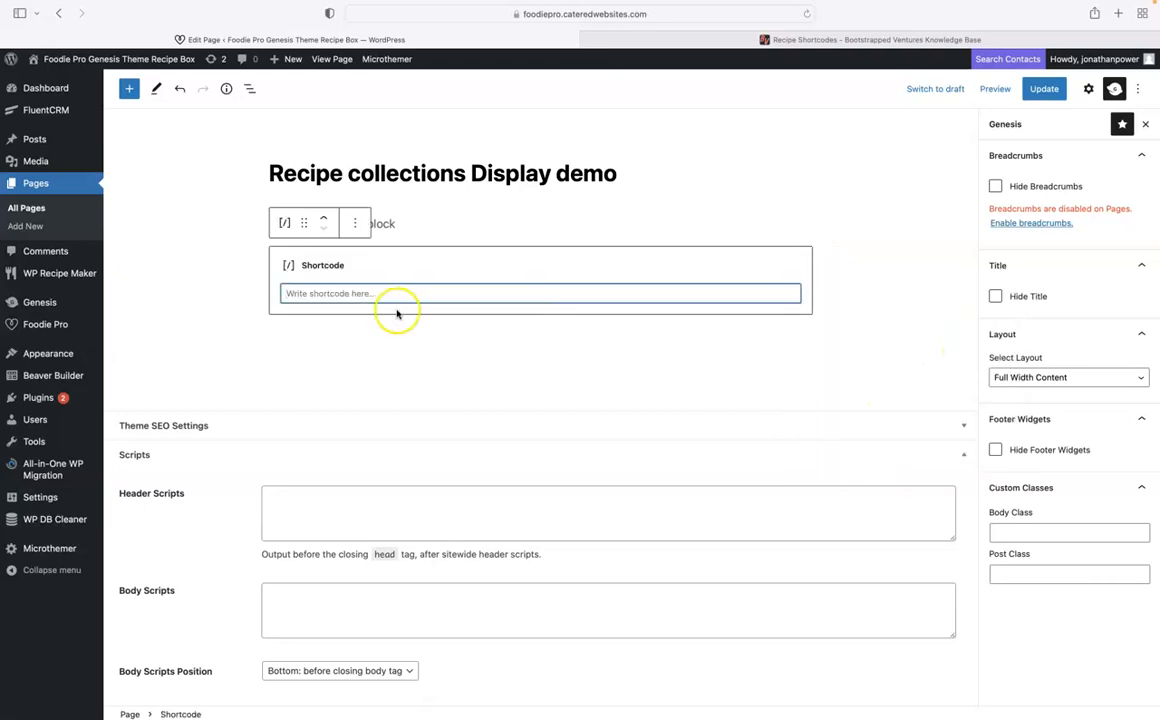
pyautogui.rightClick(325, 295)
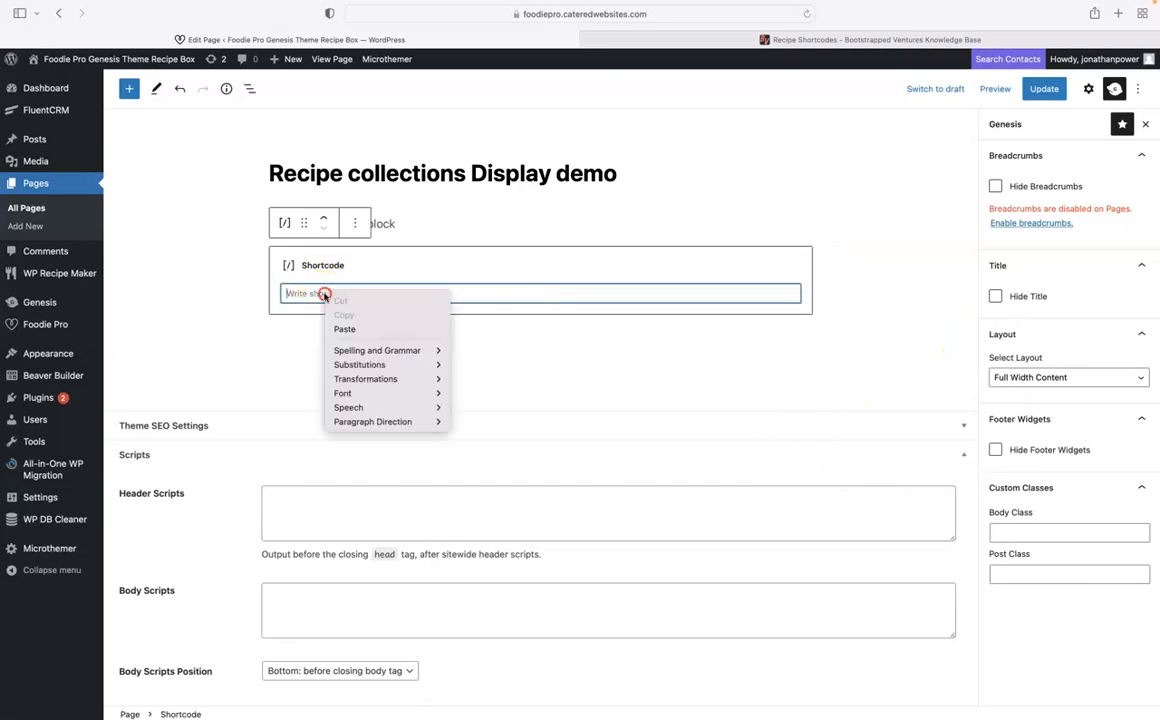
pyautogui.click(360, 331)
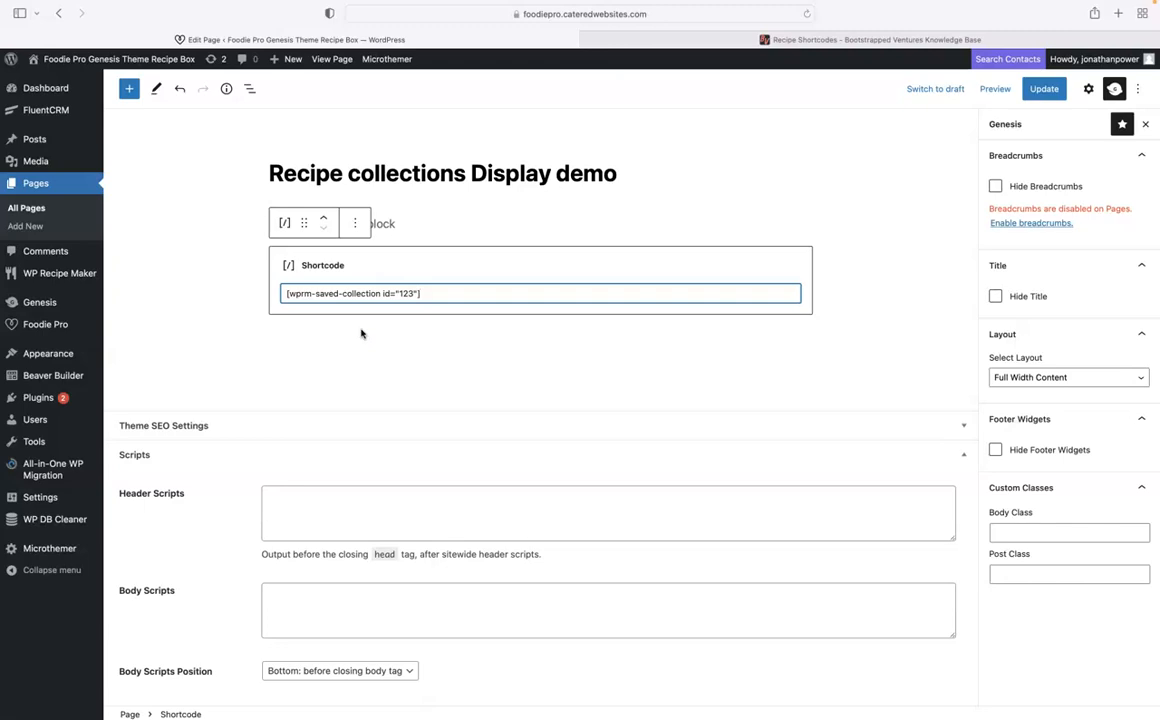
pyautogui.doubleClick(408, 293)
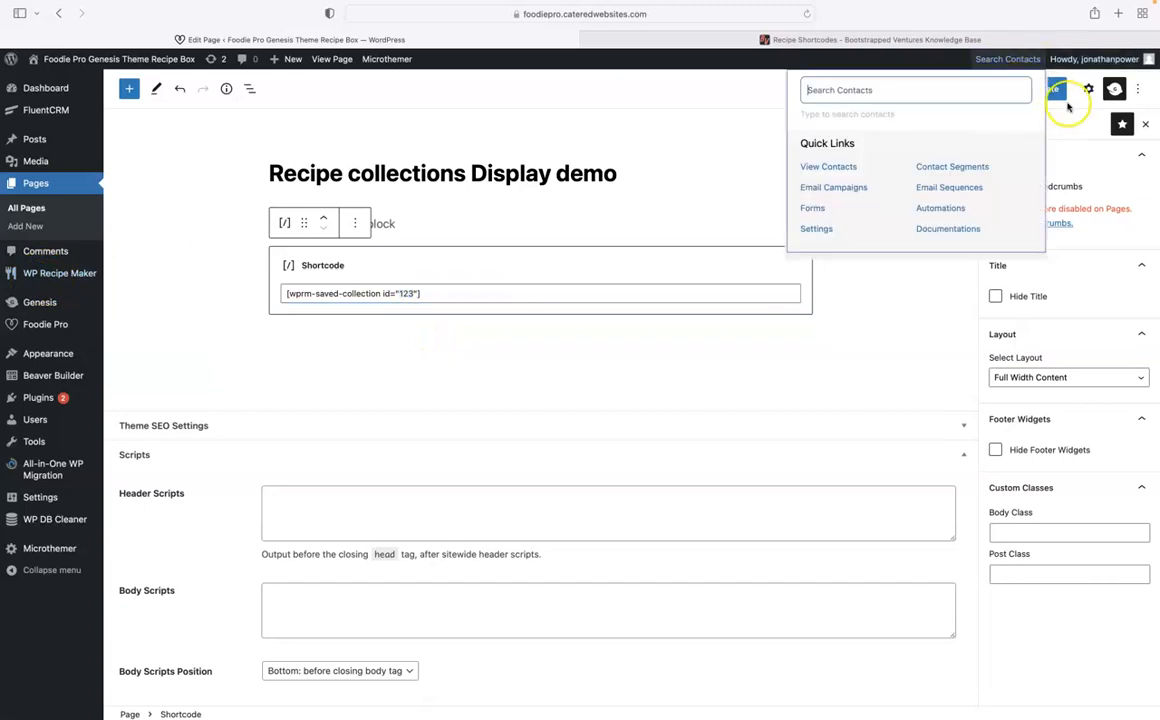
# Update the Recipe collections Display demo page and view it in a new browser tab
pyautogui.click(1038, 89)
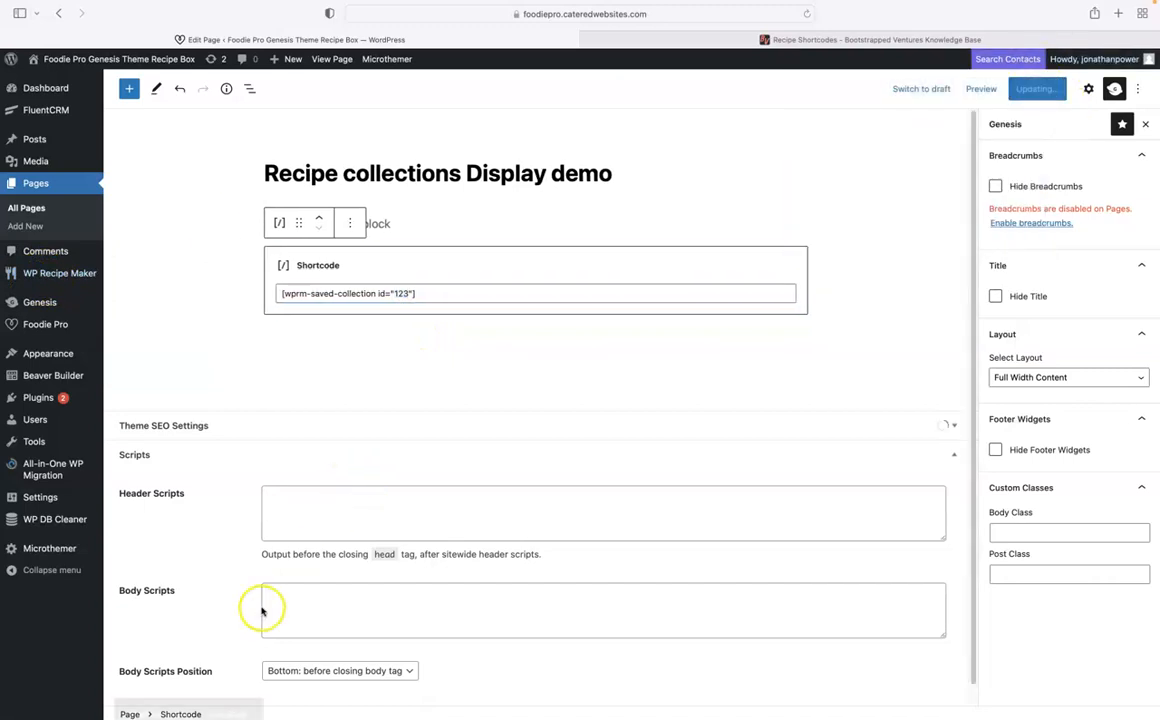
pyautogui.rightClick(226, 681)
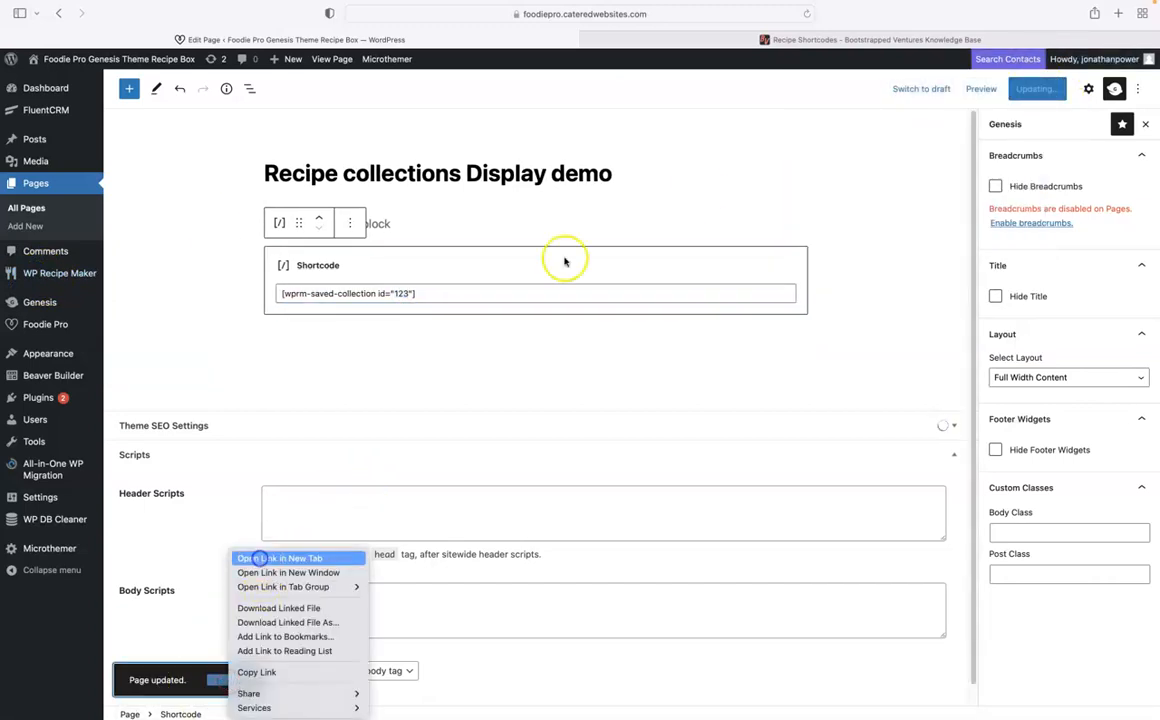
pyautogui.click(278, 558)
pyautogui.click(622, 40)
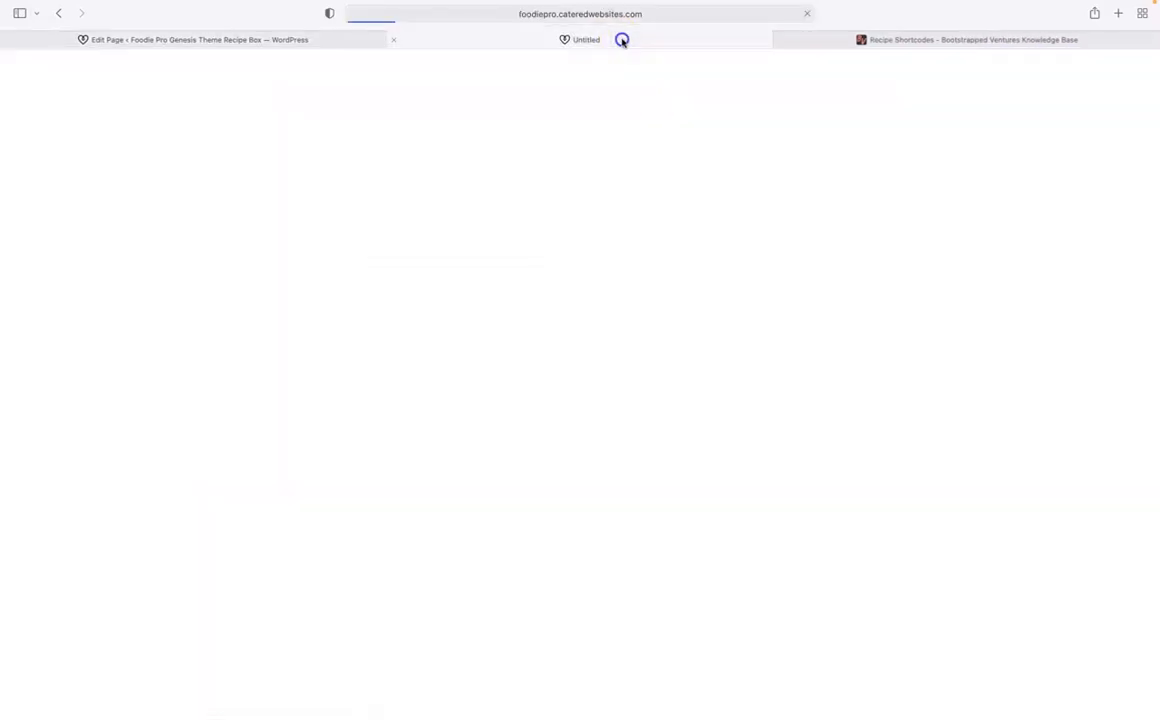
# Open the saved collections in WP Recipe Maker and copy the ID of "5 Plant Based Vegan Specials For Dinner"
pyautogui.click(220, 40)
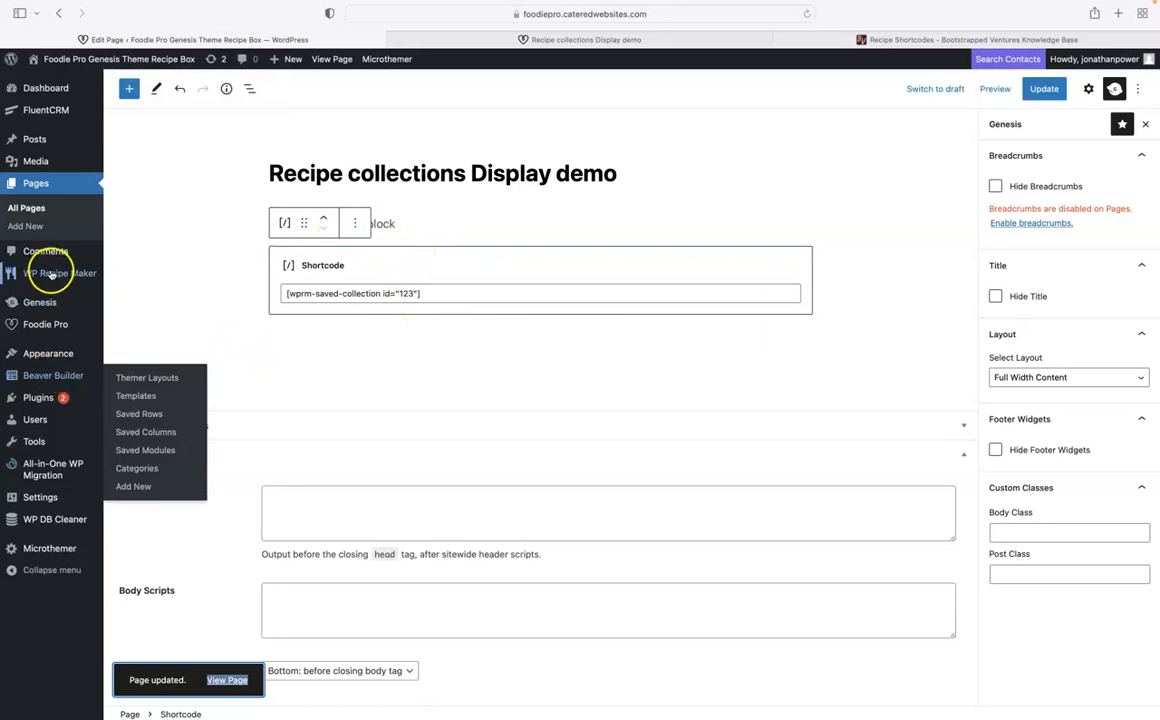
pyautogui.moveTo(68, 273)
pyautogui.click(130, 294)
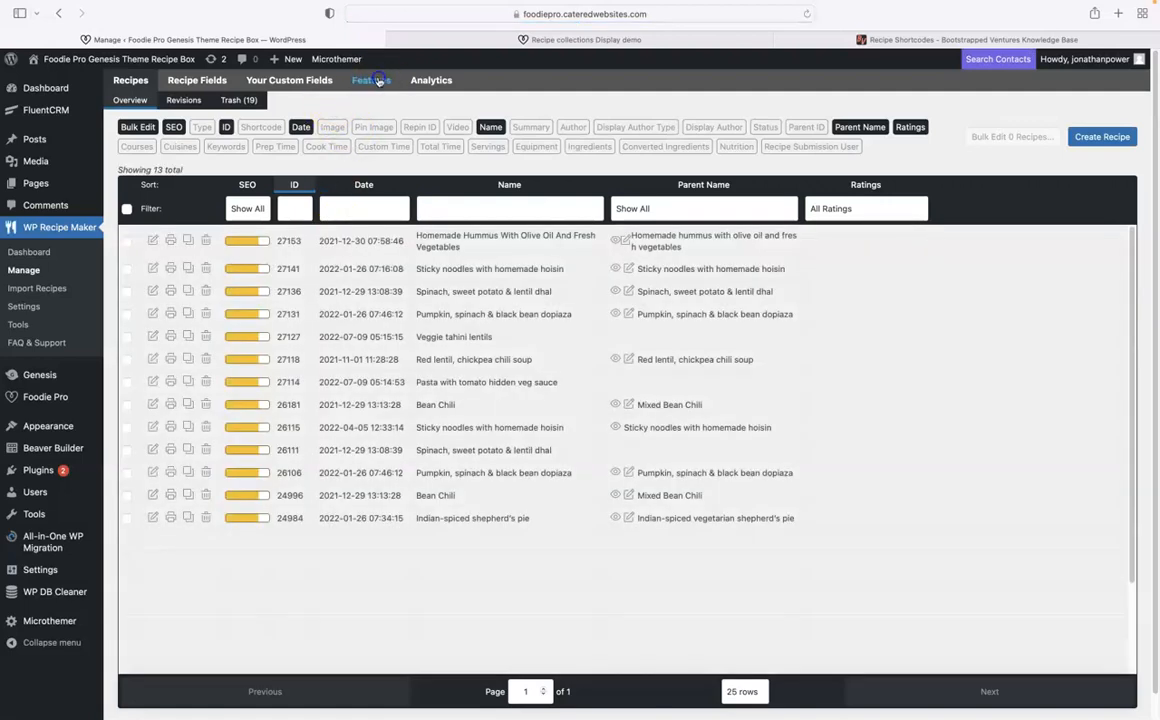
pyautogui.click(377, 81)
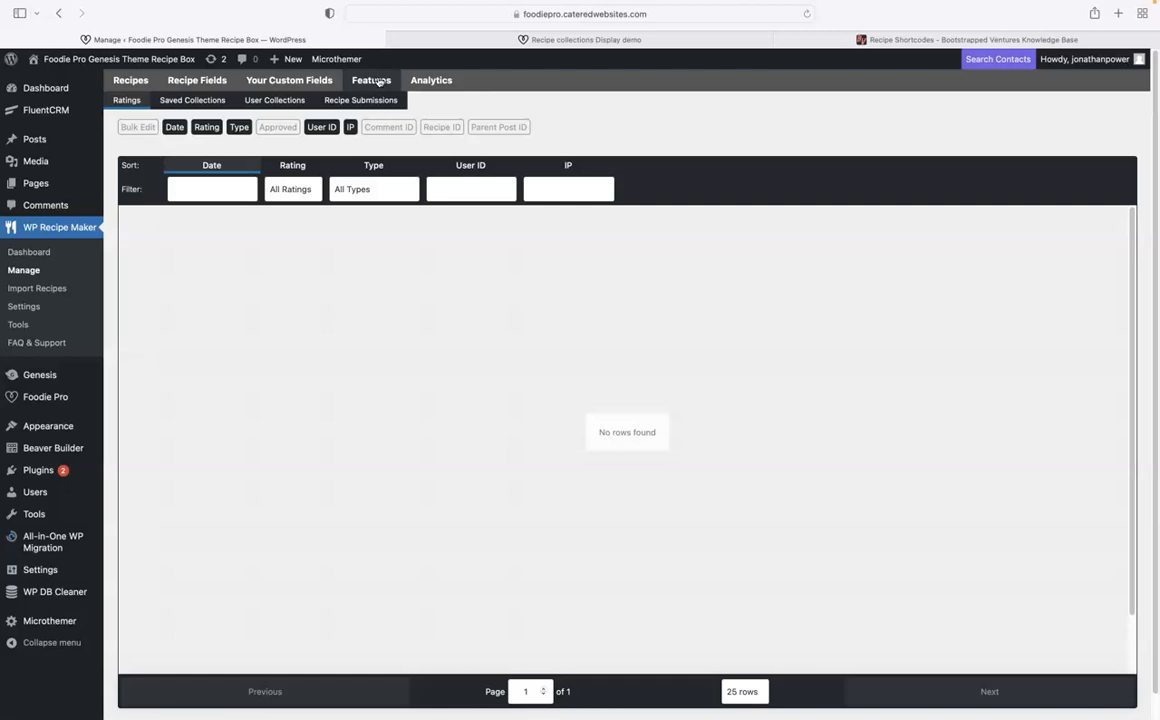
pyautogui.click(193, 101)
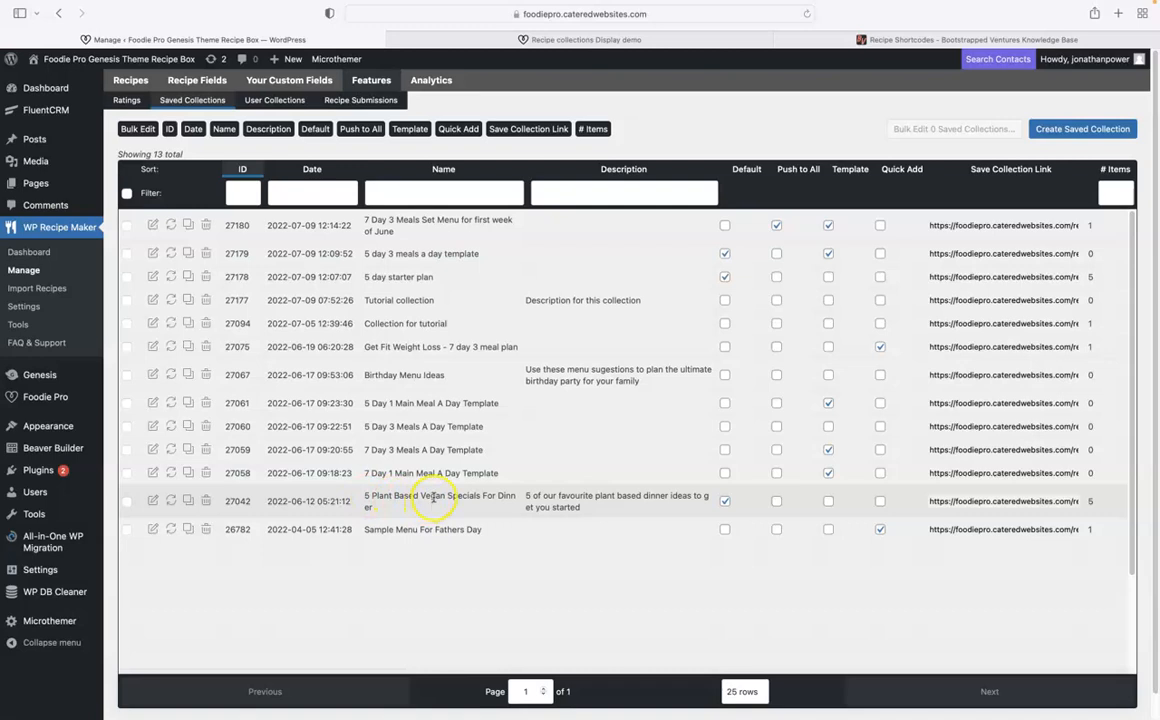
pyautogui.rightClick(235, 500)
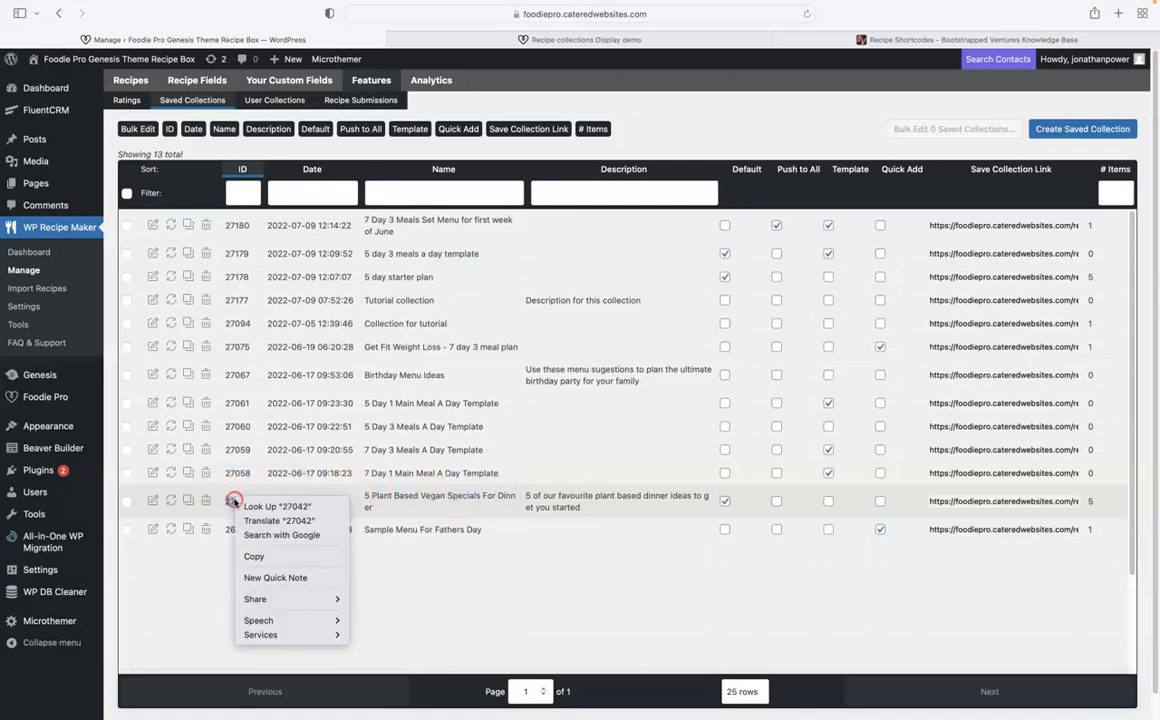
pyautogui.click(270, 554)
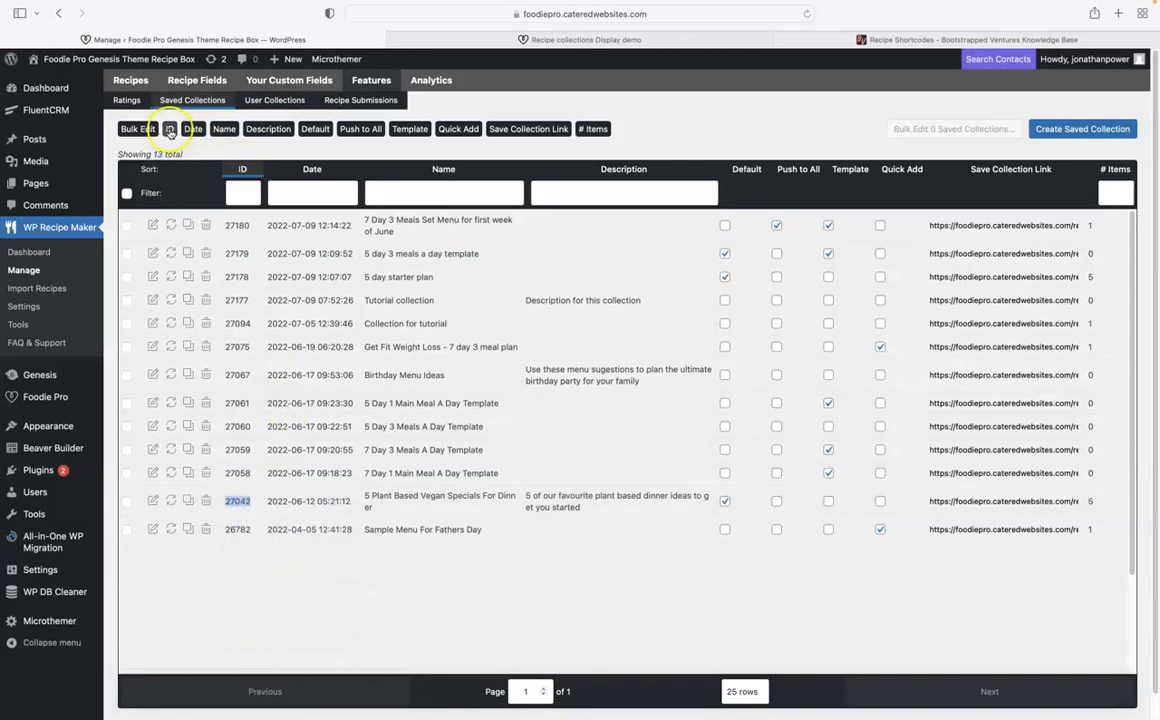
# Hide the ID, Push to All, Template, Quick Add, Save Collection Link and # Items columns in the saved collections table
pyautogui.click(170, 130)
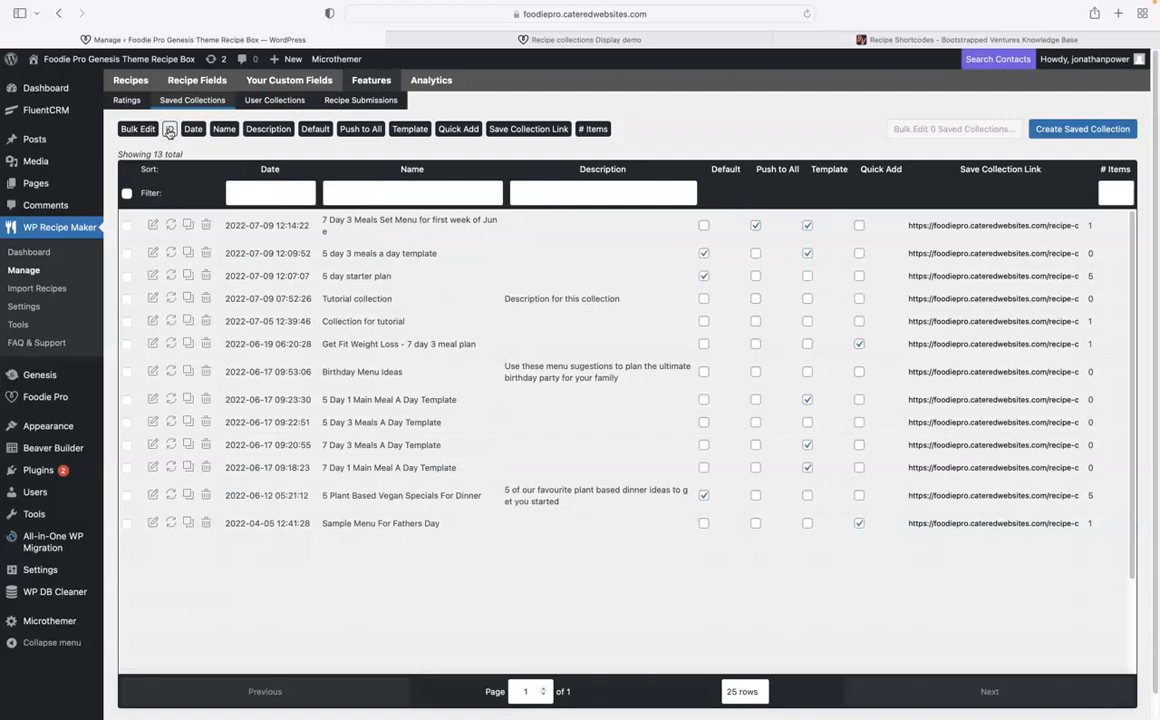
pyautogui.click(361, 129)
pyautogui.click(409, 129)
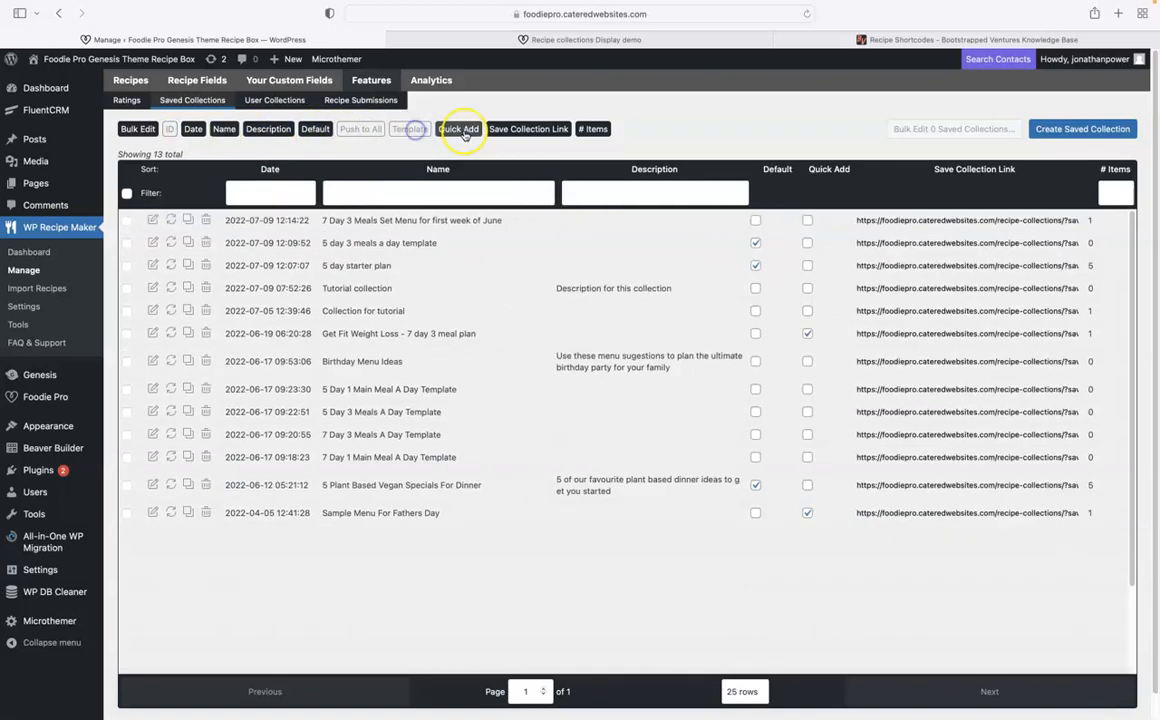
pyautogui.click(459, 129)
pyautogui.click(528, 129)
pyautogui.click(596, 130)
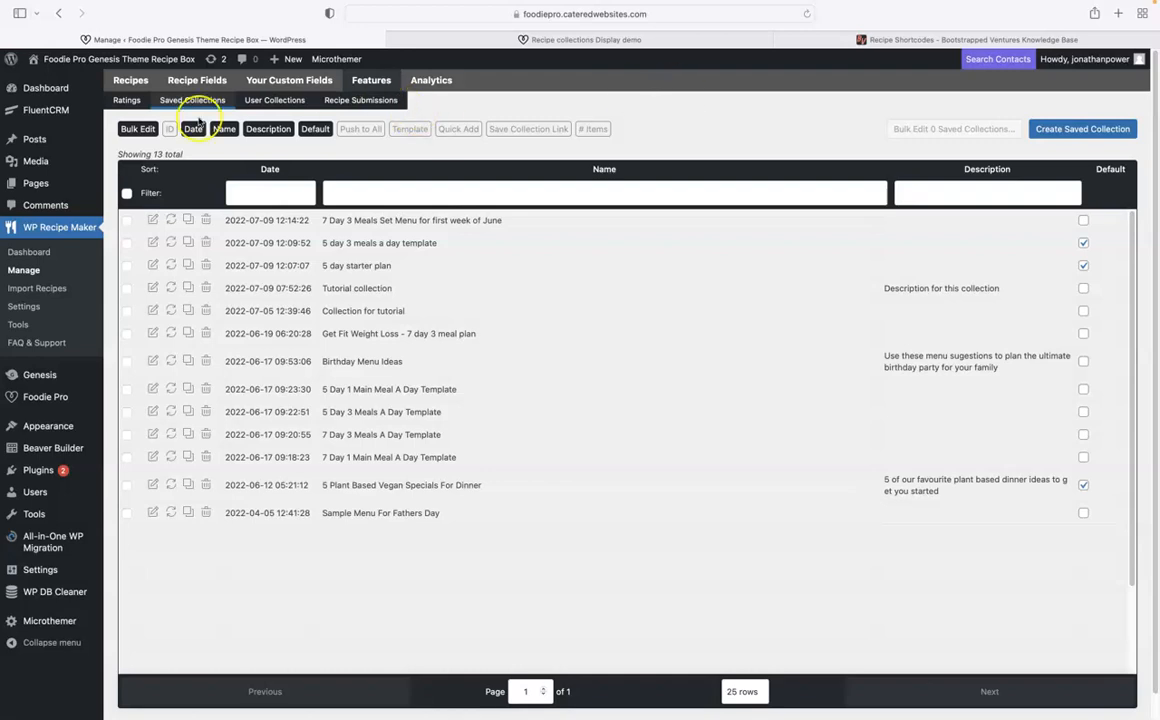
# Toggle the Bulk Edit column off and on and restore the ID, Push to All, Template, Quick Add, Save Collection Link and # Items columns
pyautogui.click(139, 129)
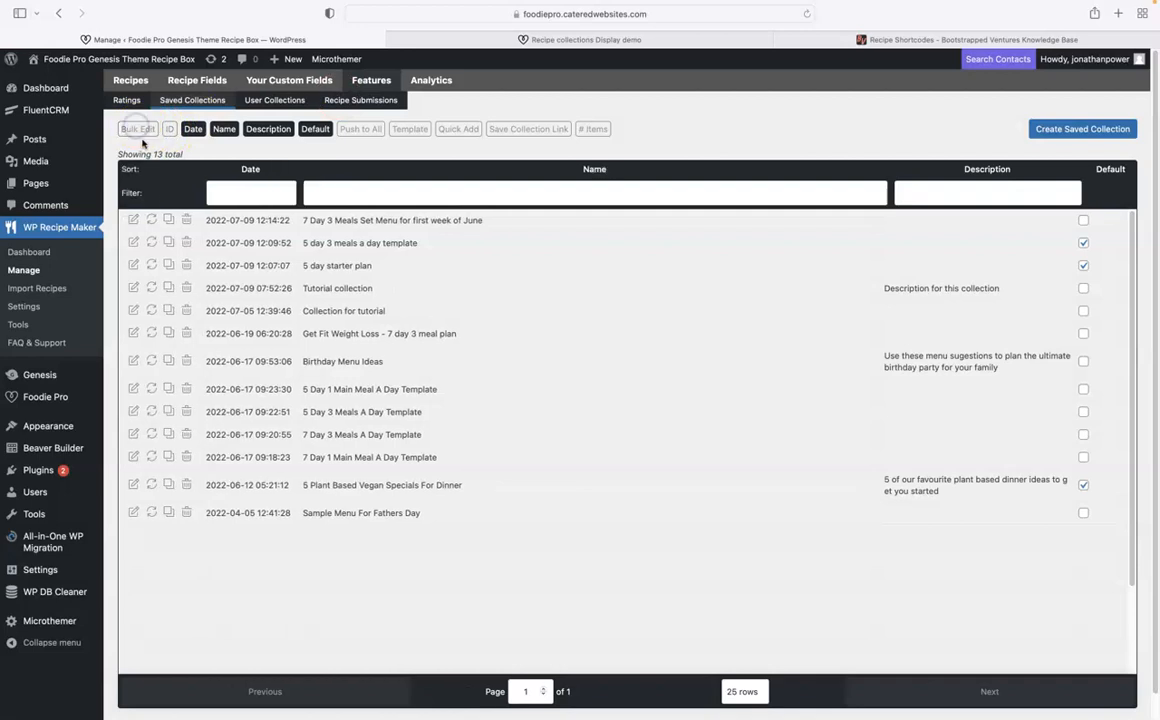
pyautogui.click(141, 130)
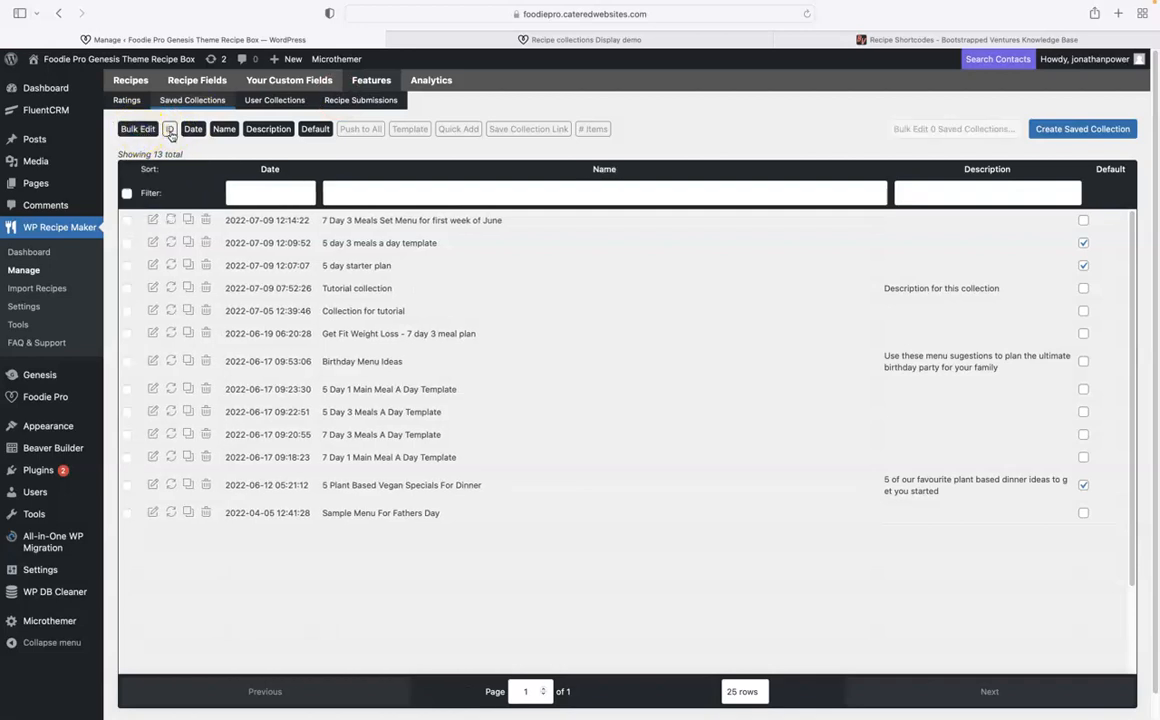
pyautogui.click(170, 130)
pyautogui.click(127, 195)
pyautogui.click(127, 195)
pyautogui.click(130, 130)
pyautogui.click(130, 130)
pyautogui.click(358, 130)
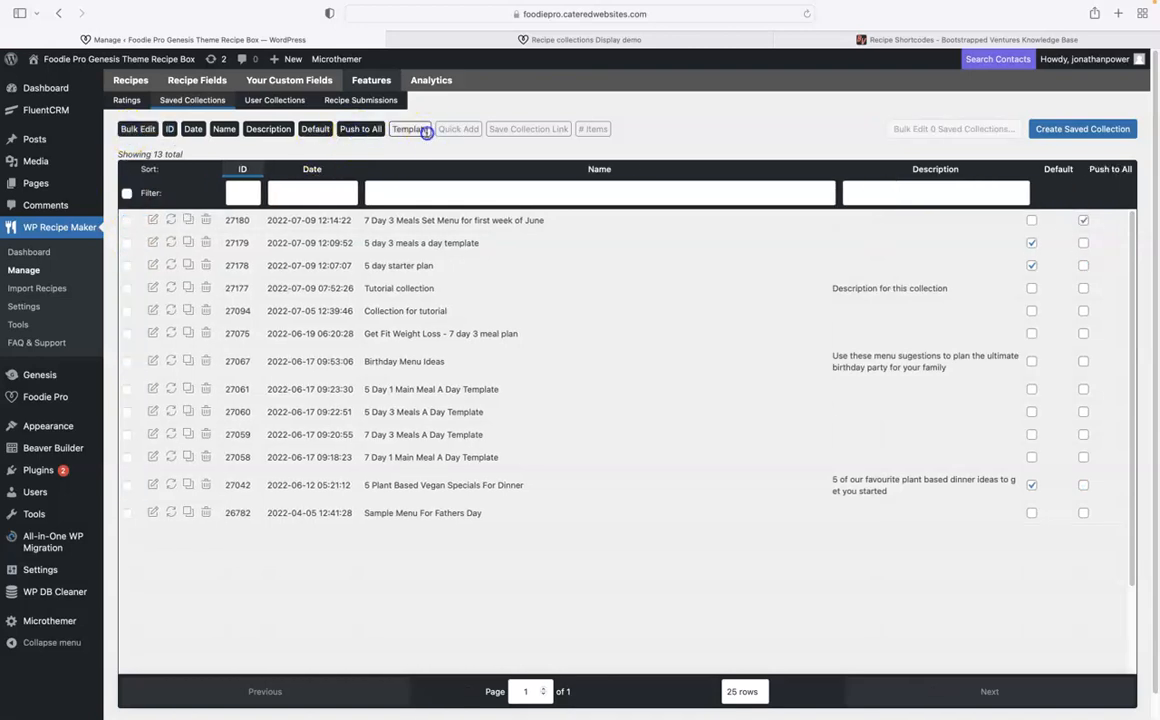
pyautogui.click(409, 130)
pyautogui.click(458, 130)
pyautogui.click(528, 130)
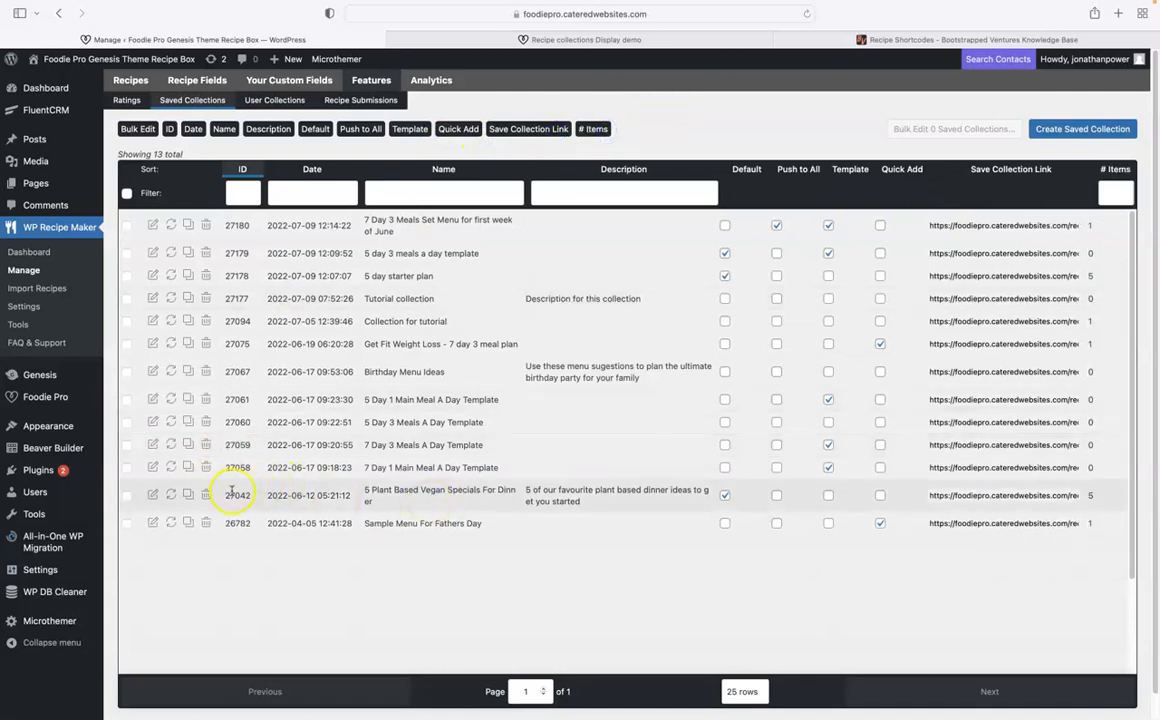
# Copy the ID of the "5 Plant Based Vegan Specials For Dinner" collection again and open the list of all site pages
pyautogui.rightClick(234, 495)
pyautogui.click(264, 552)
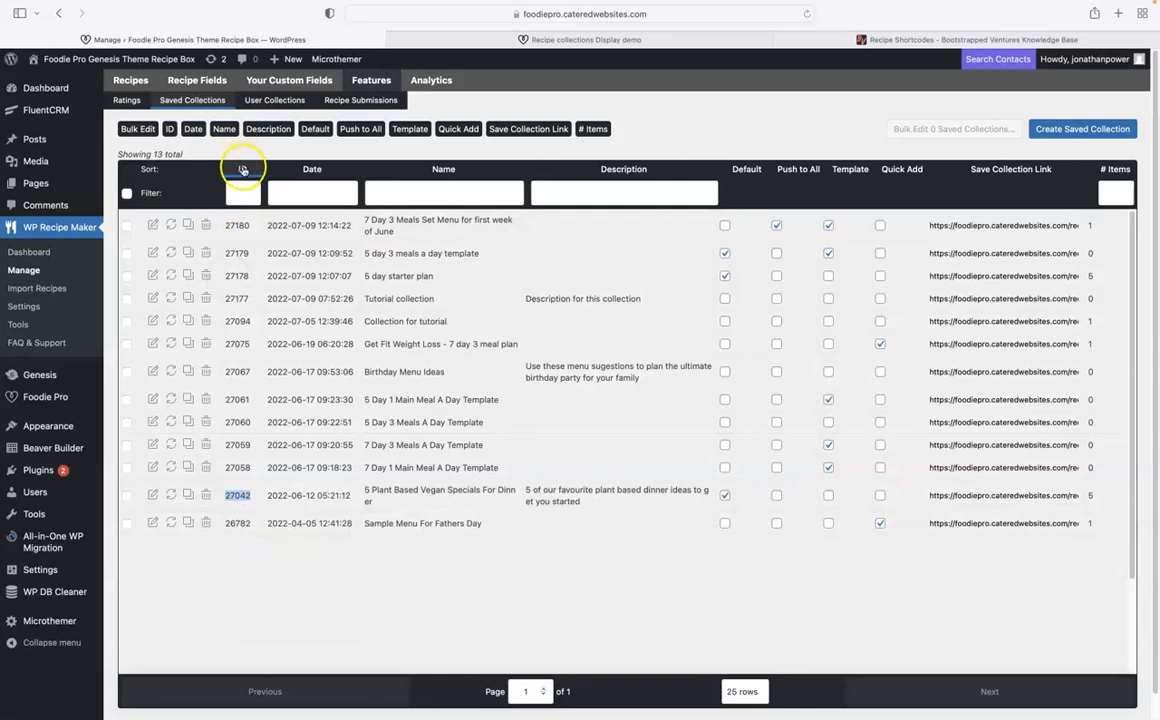
pyautogui.click(540, 40)
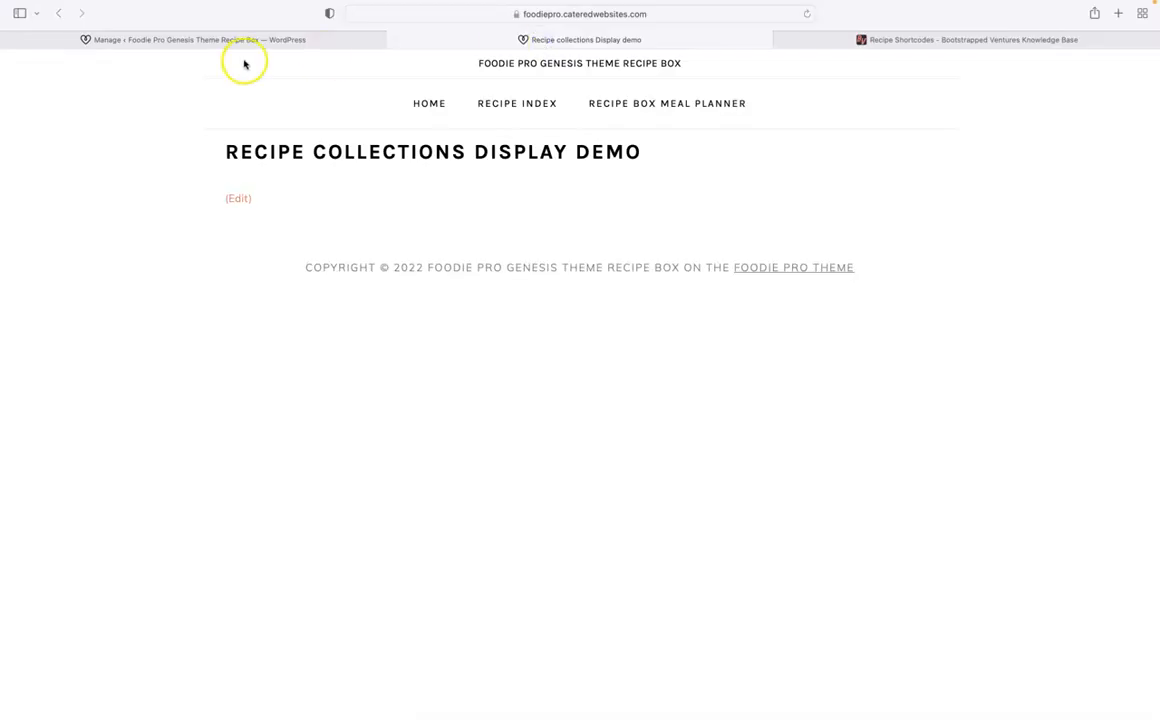
pyautogui.click(138, 38)
pyautogui.click(141, 190)
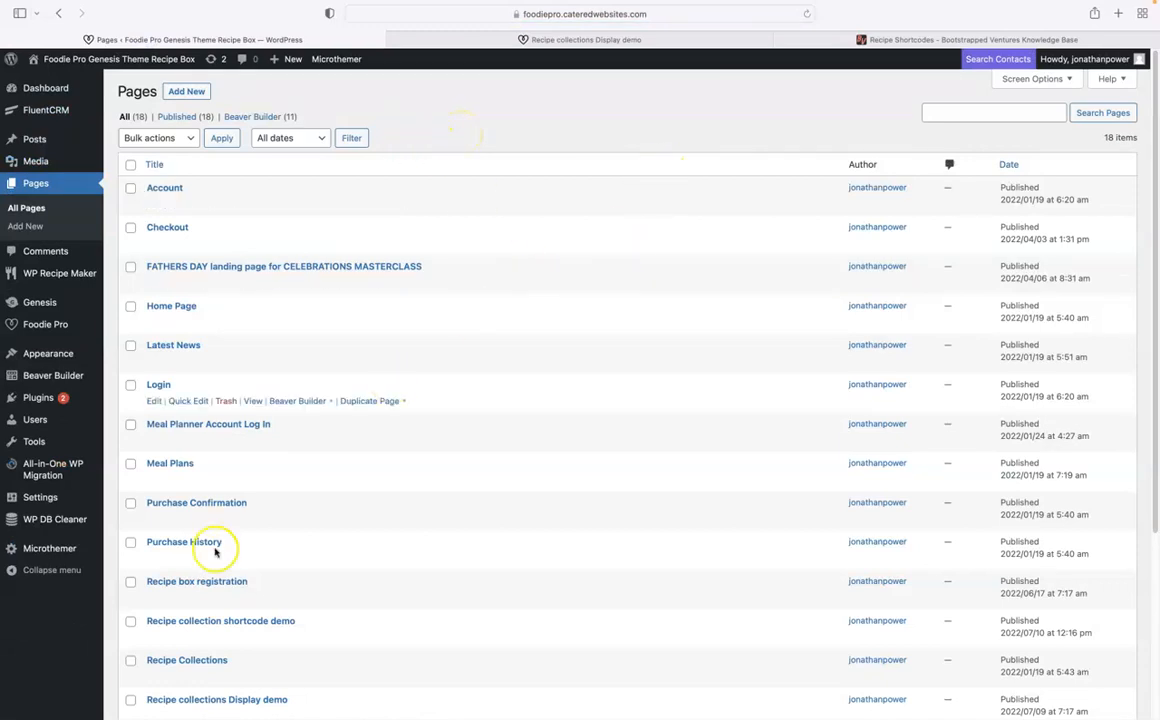
# Open the "Recipe collection shortcode demo" page, replace the saved collection shortcode's ID with 27042, and update the page
pyautogui.click(190, 622)
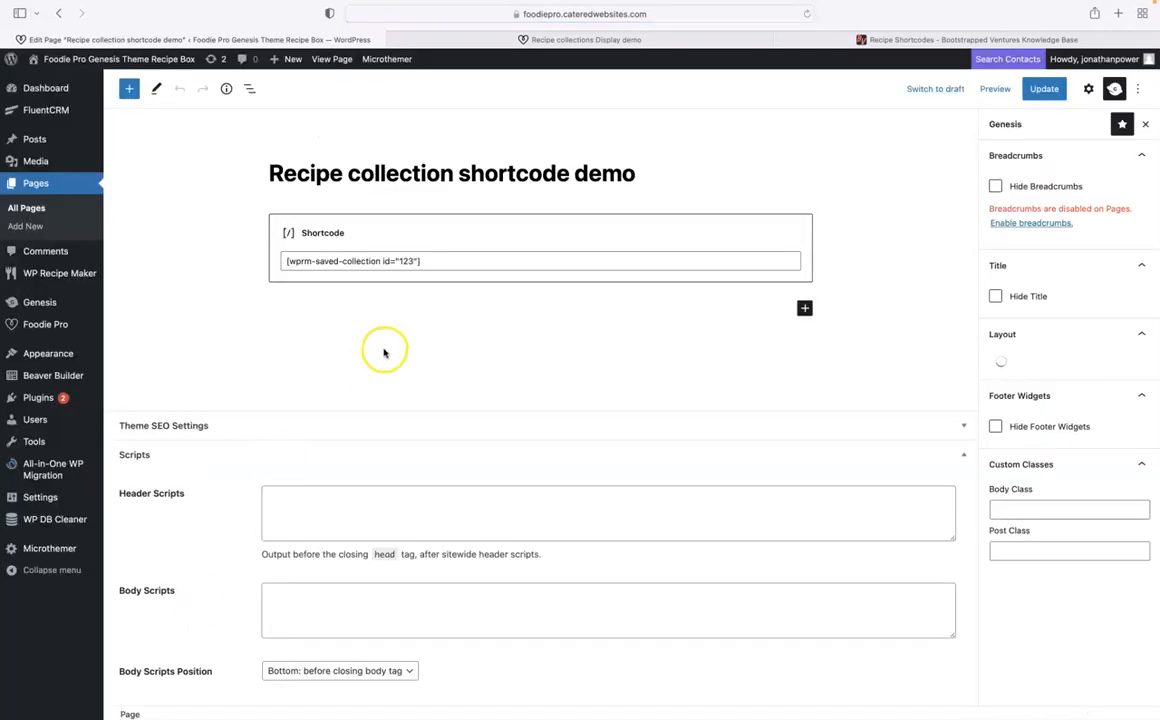
pyautogui.doubleClick(405, 260)
pyautogui.rightClick(406, 259)
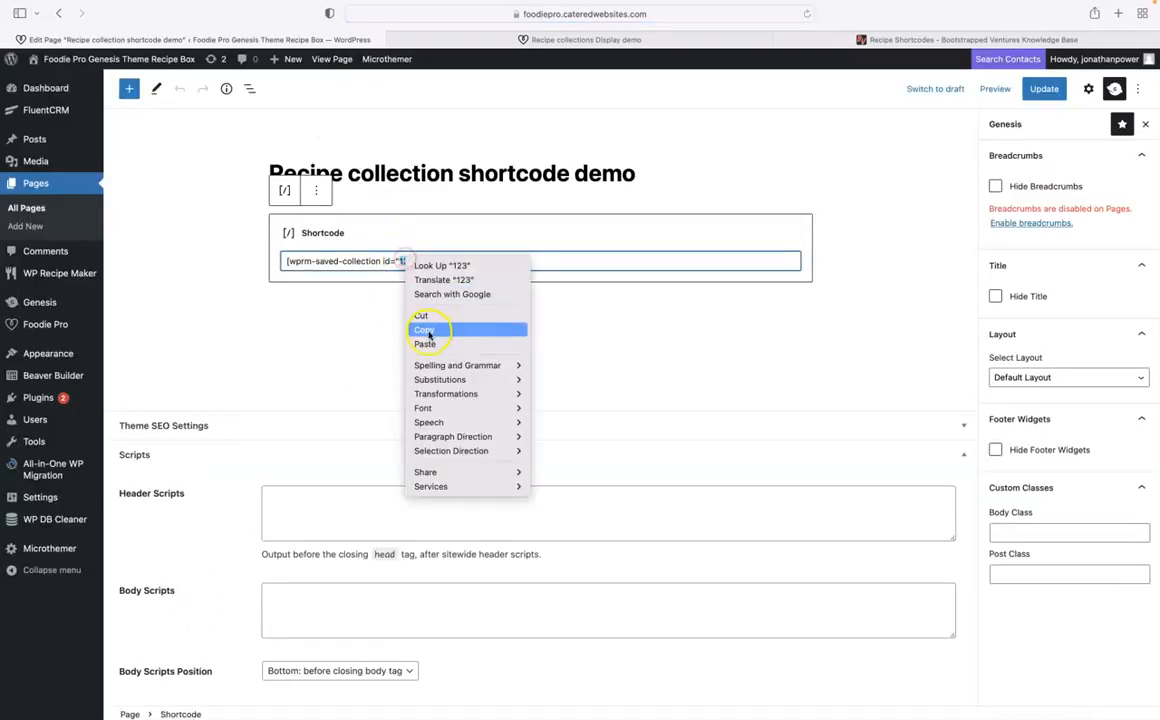
pyautogui.click(430, 344)
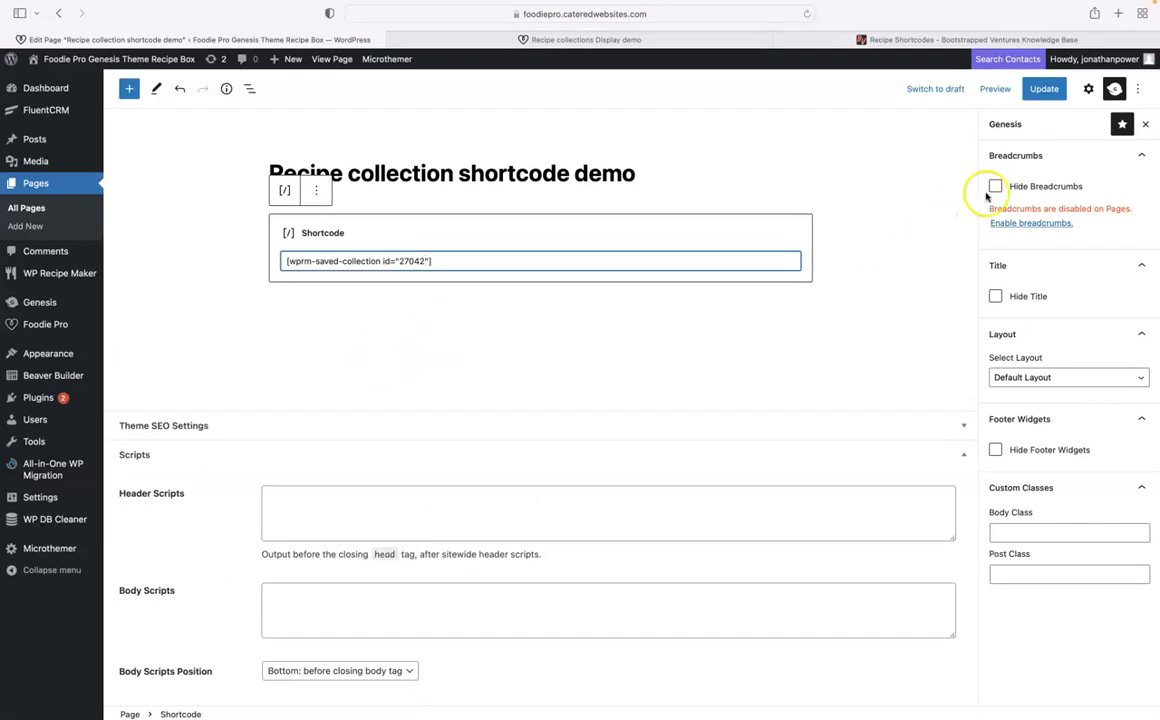
pyautogui.click(1040, 89)
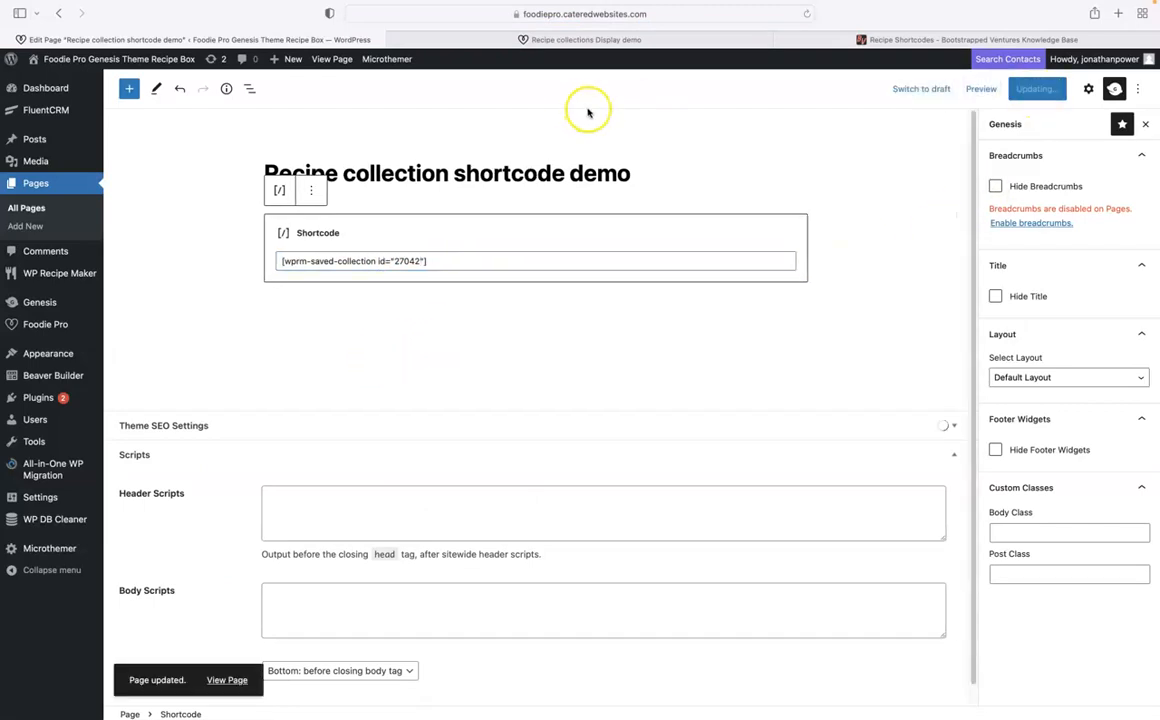
# Open the published shortcode demo page in a new tab to check the collection, and close the "Recipe collections Display demo" tab
pyautogui.click(551, 41)
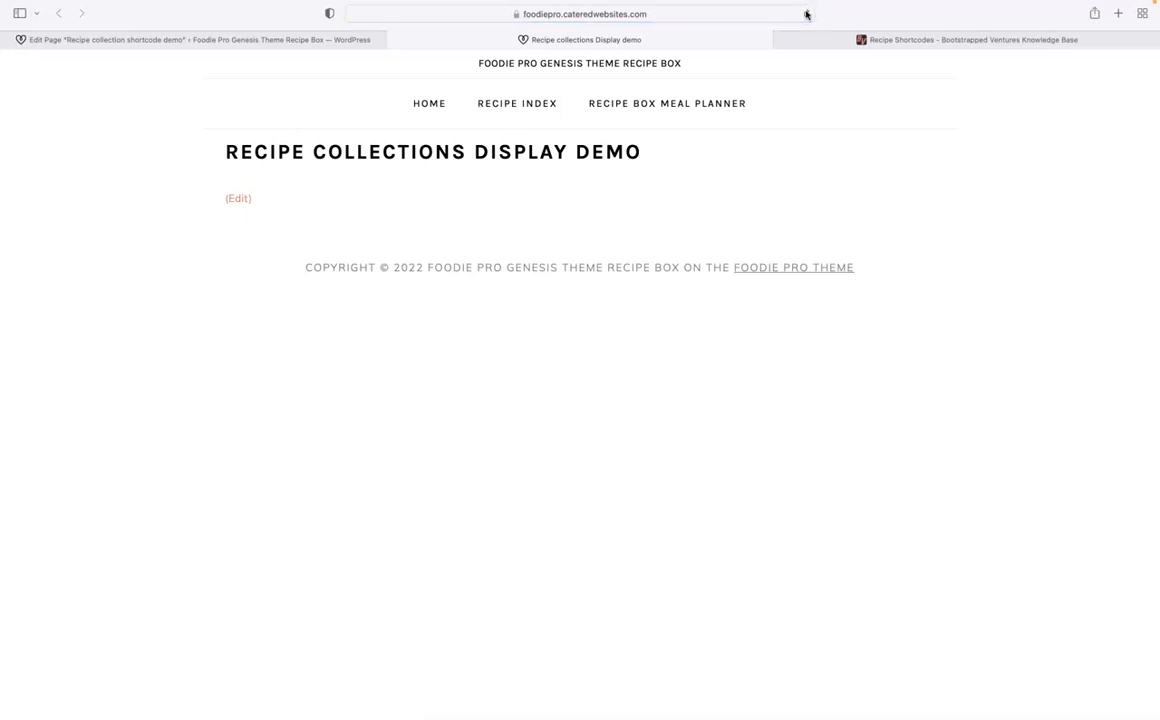
pyautogui.click(195, 41)
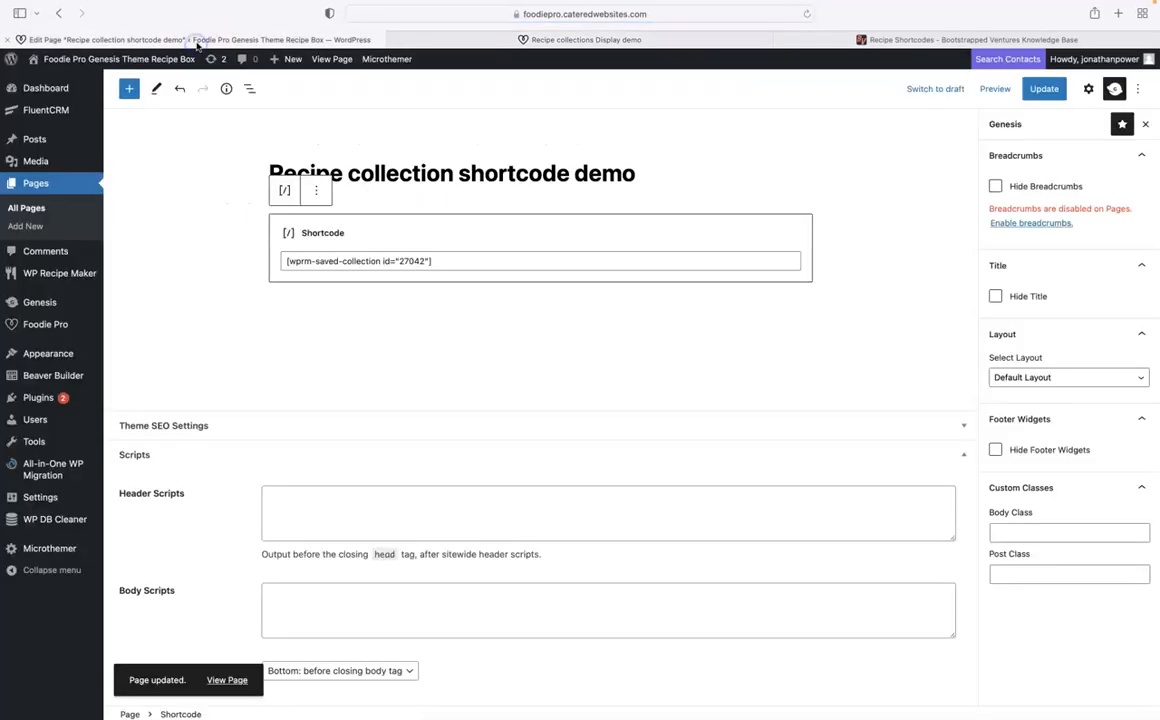
pyautogui.rightClick(229, 681)
pyautogui.click(250, 558)
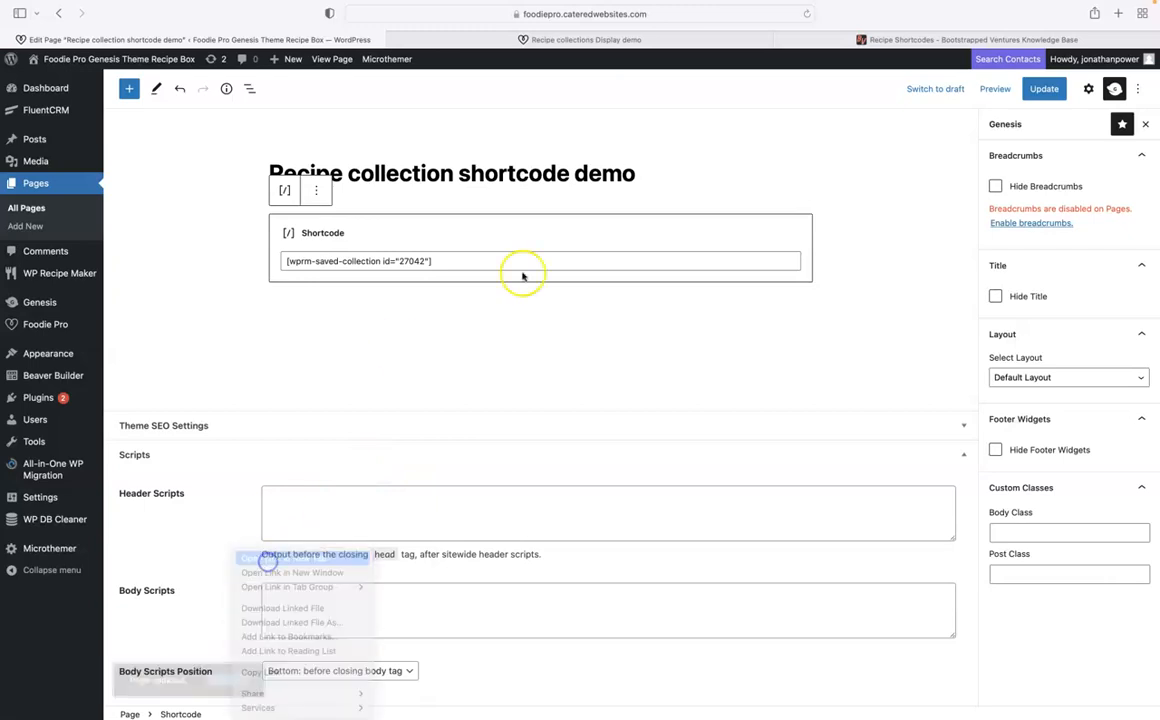
pyautogui.click(476, 41)
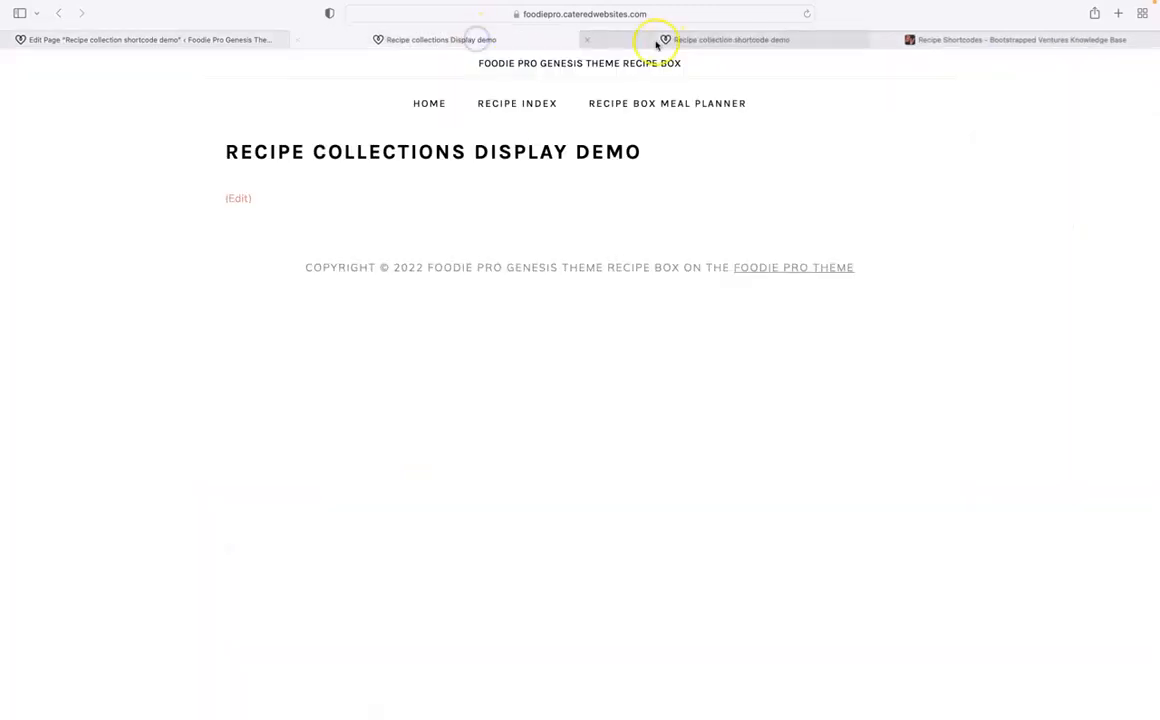
pyautogui.click(655, 41)
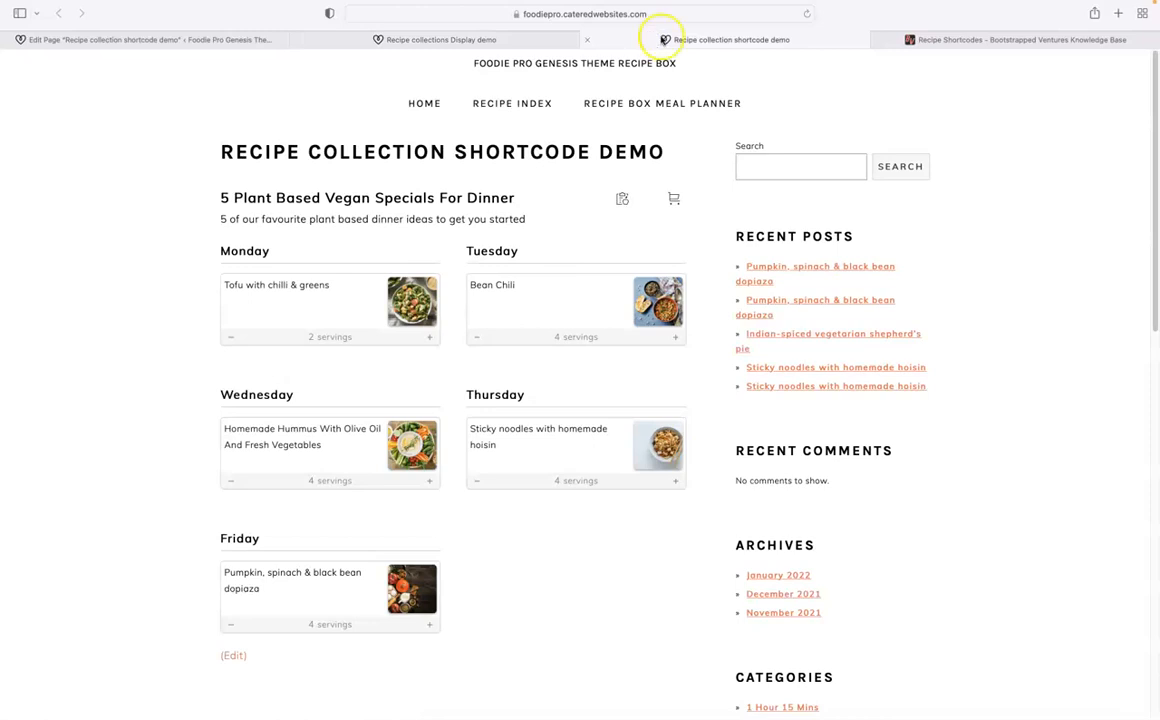
pyautogui.click(450, 38)
pyautogui.click(299, 41)
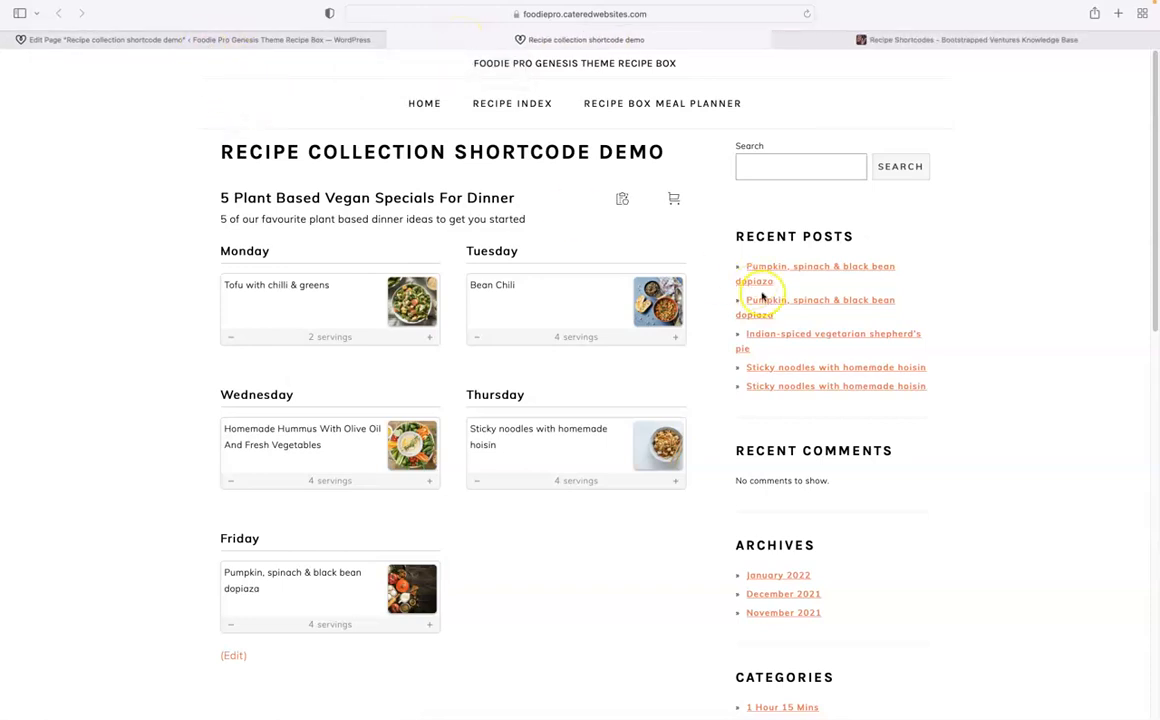
# Set the Genesis layout of the shortcode demo page to Full Width Content and update the page
pyautogui.click(205, 40)
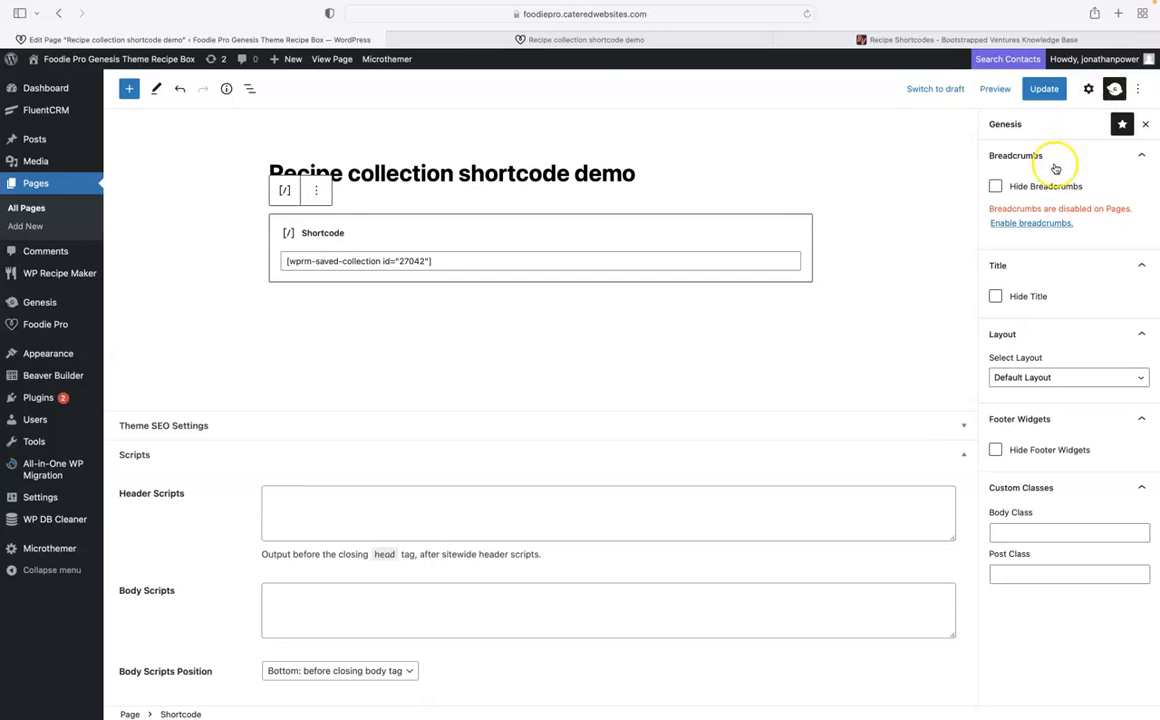
pyautogui.click(1114, 89)
pyautogui.click(1115, 91)
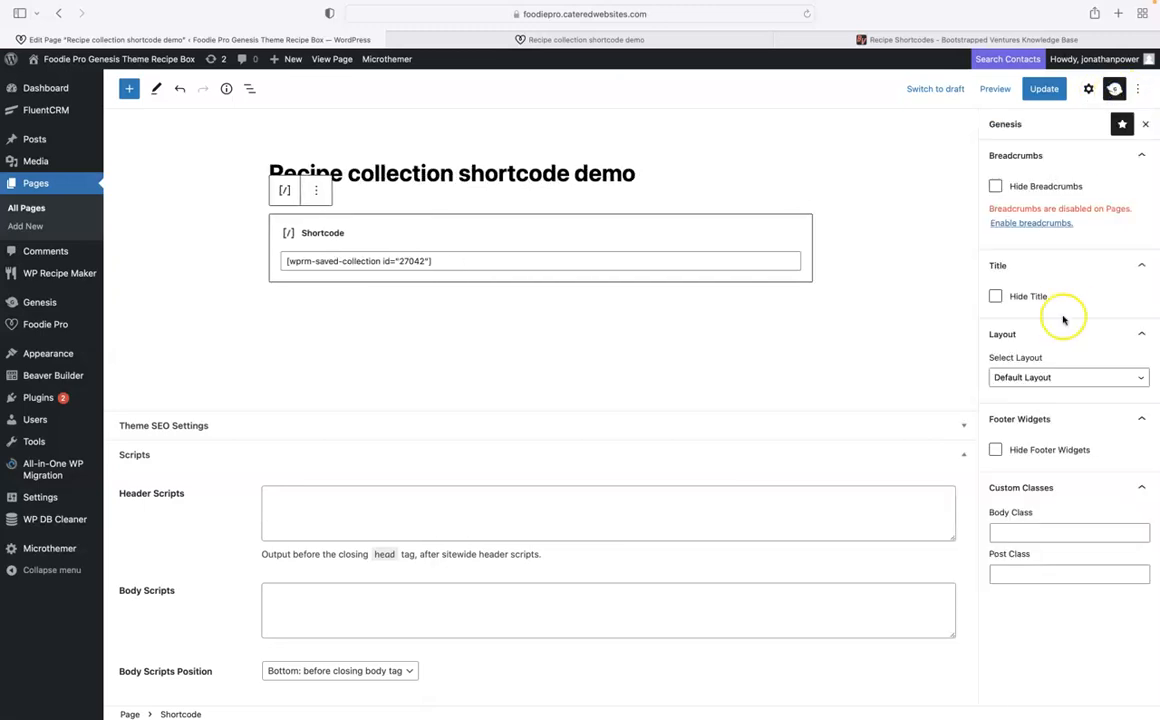
pyautogui.click(1017, 377)
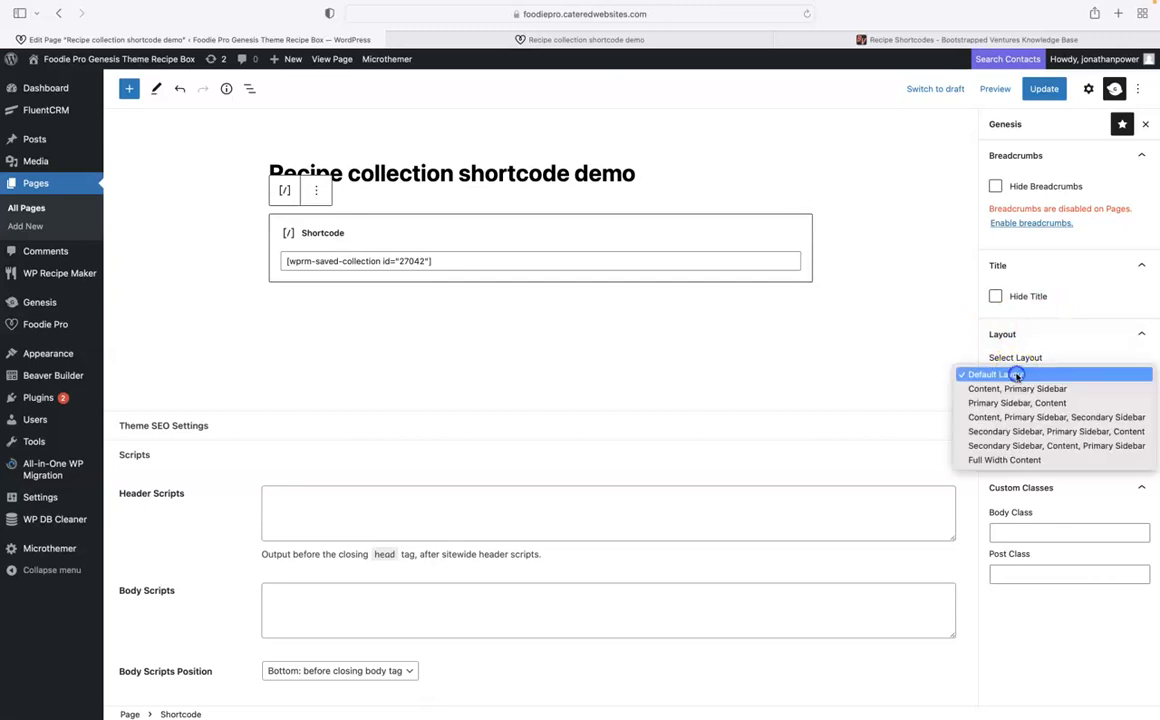
pyautogui.click(1005, 460)
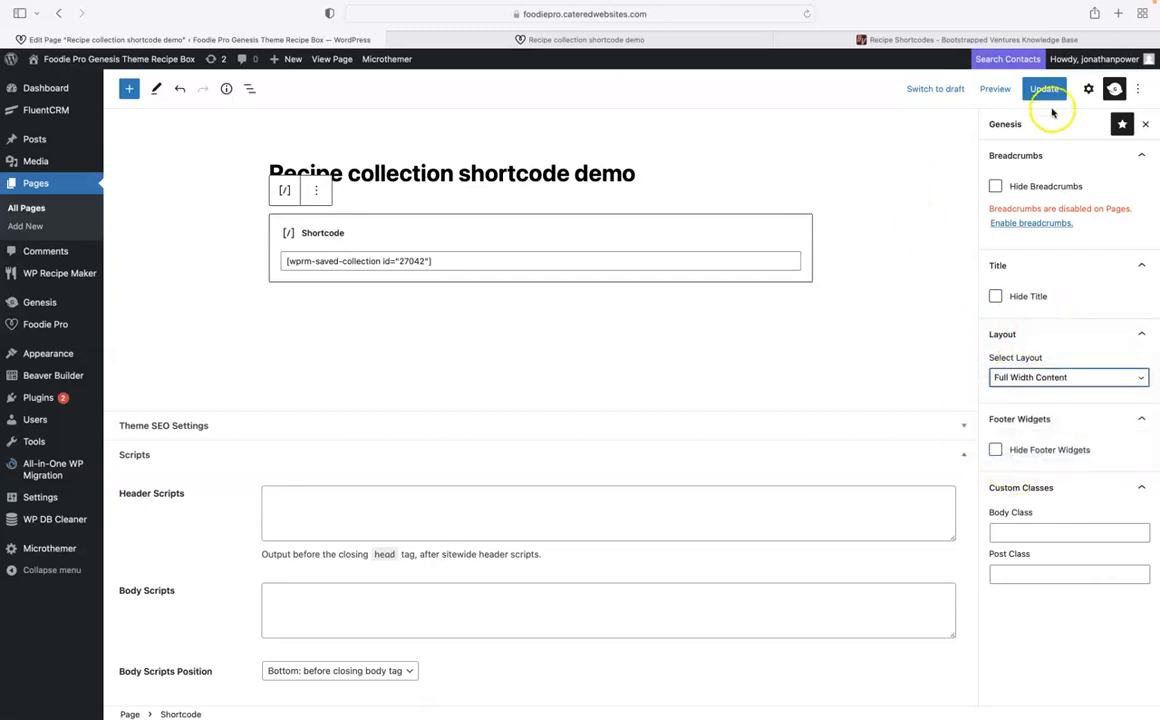
pyautogui.click(1044, 89)
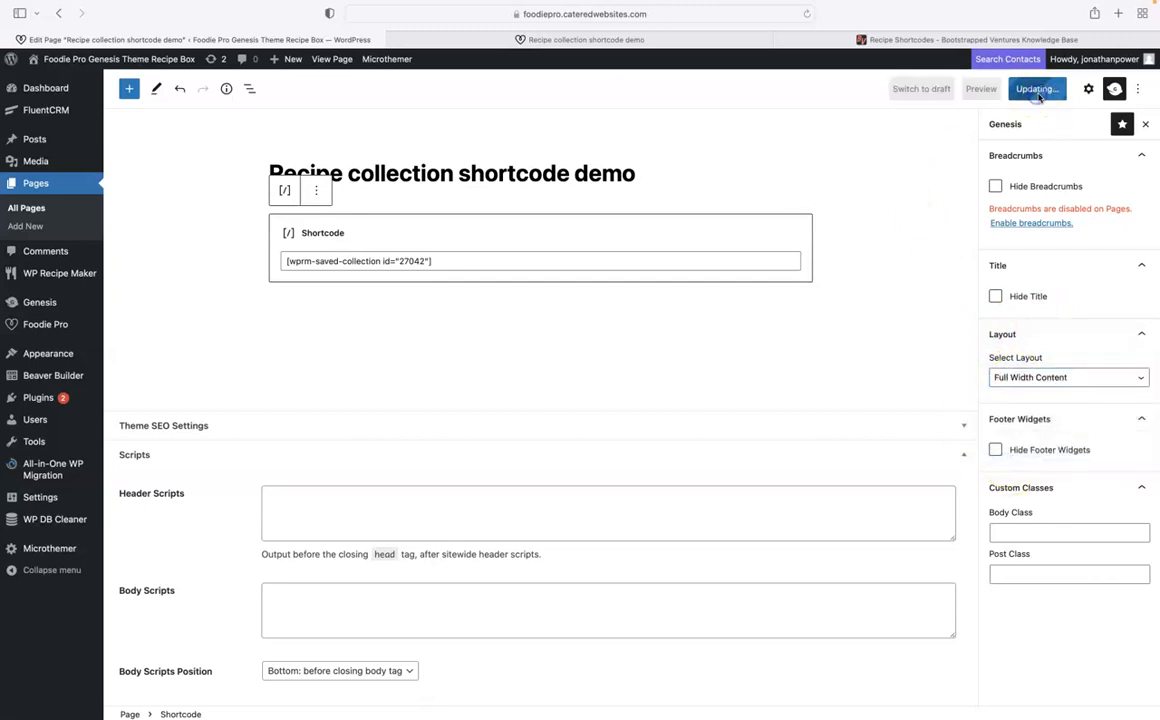
# Reload the published shortcode demo page and check how the collection displays in the new layout
pyautogui.click(694, 41)
pyautogui.click(806, 14)
pyautogui.click(806, 14)
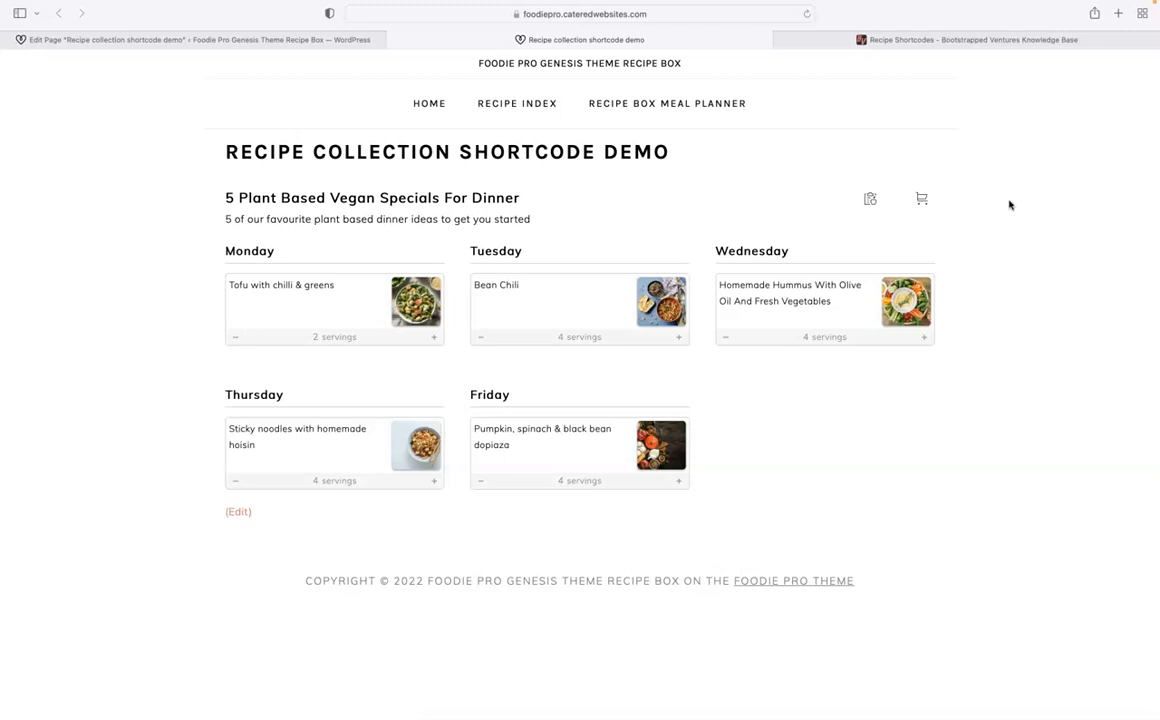
pyautogui.click(991, 180)
# View the live site's recipe index, and examine the "5 Plant Based Vegan Specials For Dinner" collection in the Recipe Box Meal Planner
pyautogui.click(514, 105)
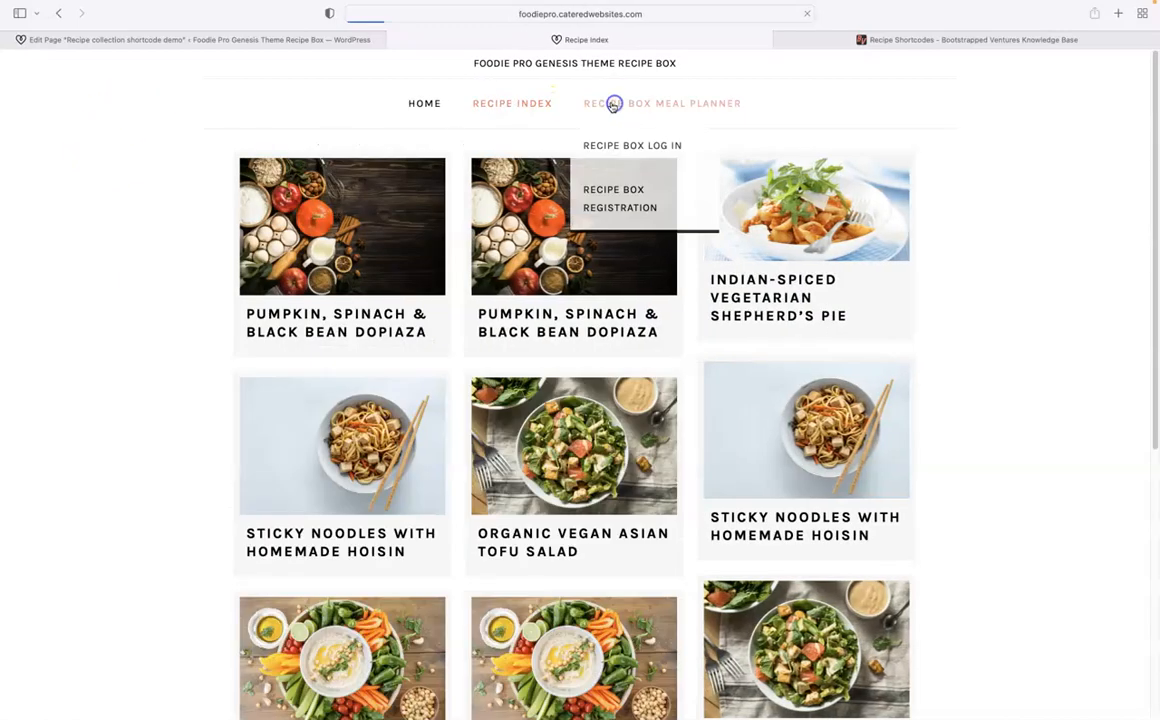
pyautogui.moveTo(612, 104)
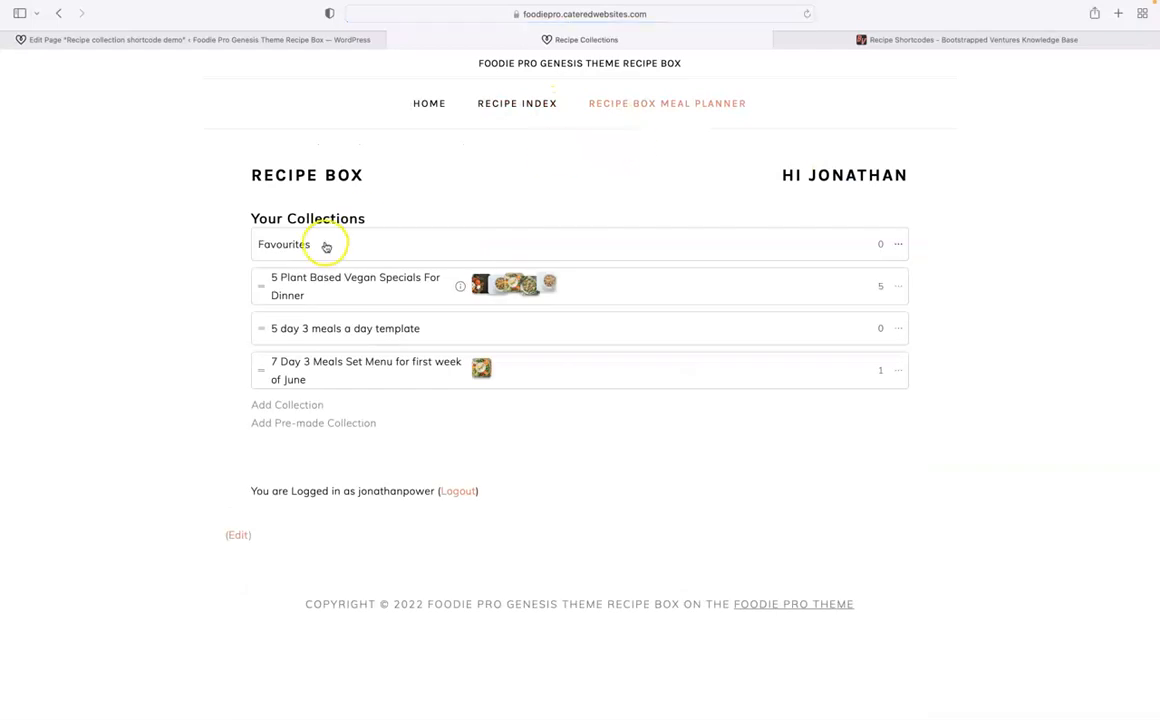
pyautogui.click(326, 280)
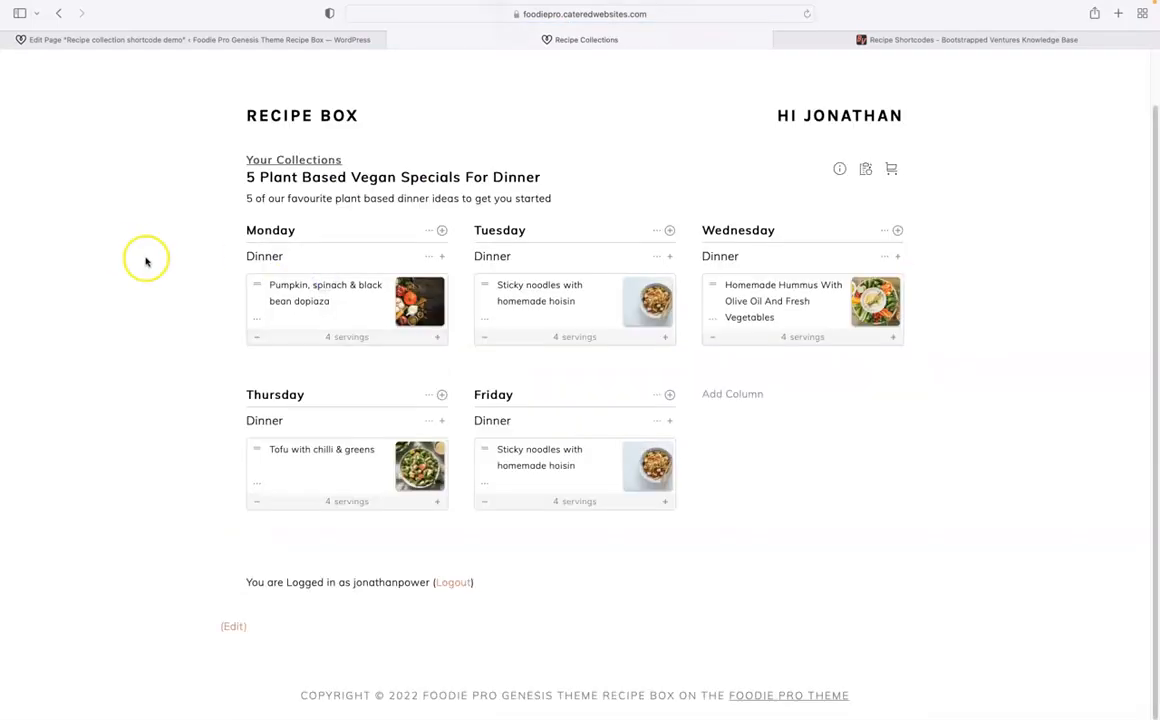
pyautogui.click(267, 160)
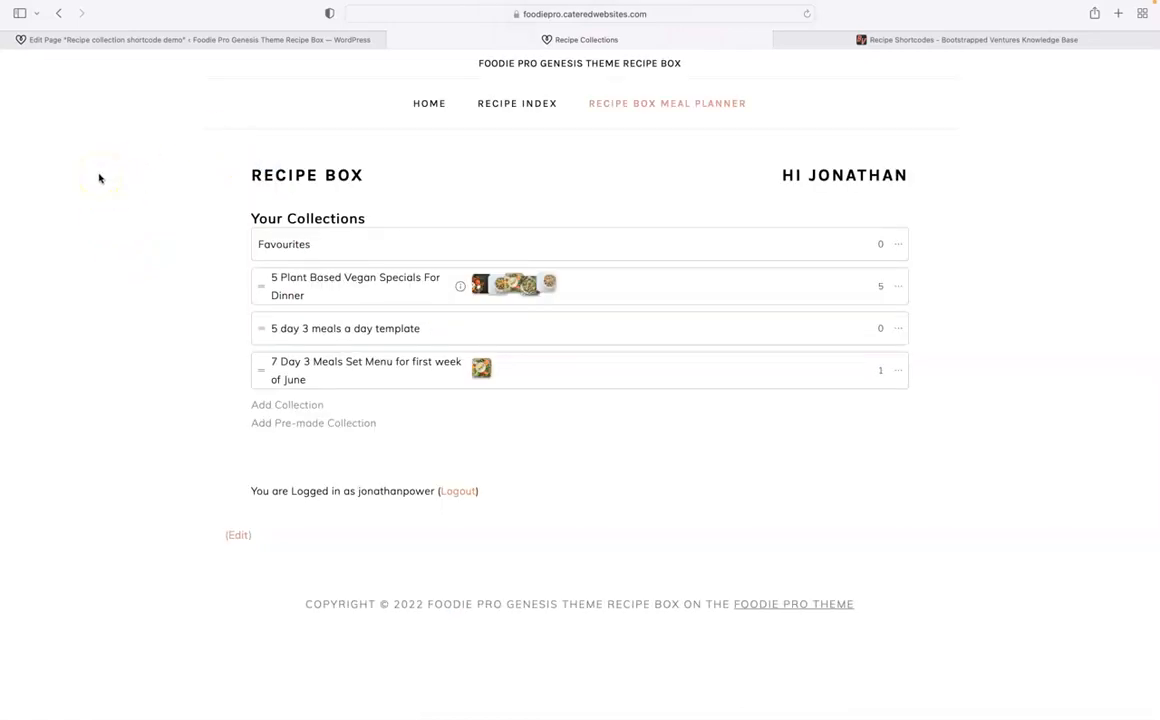
pyautogui.click(155, 40)
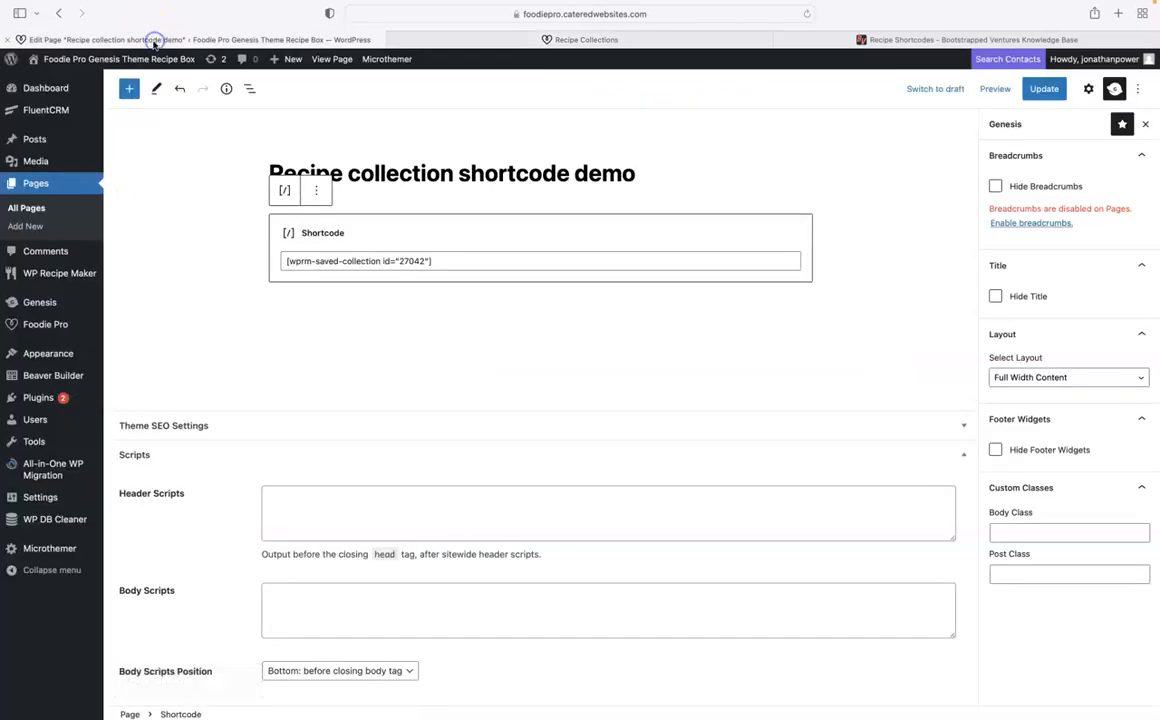
pyautogui.click(167, 188)
pyautogui.click(595, 39)
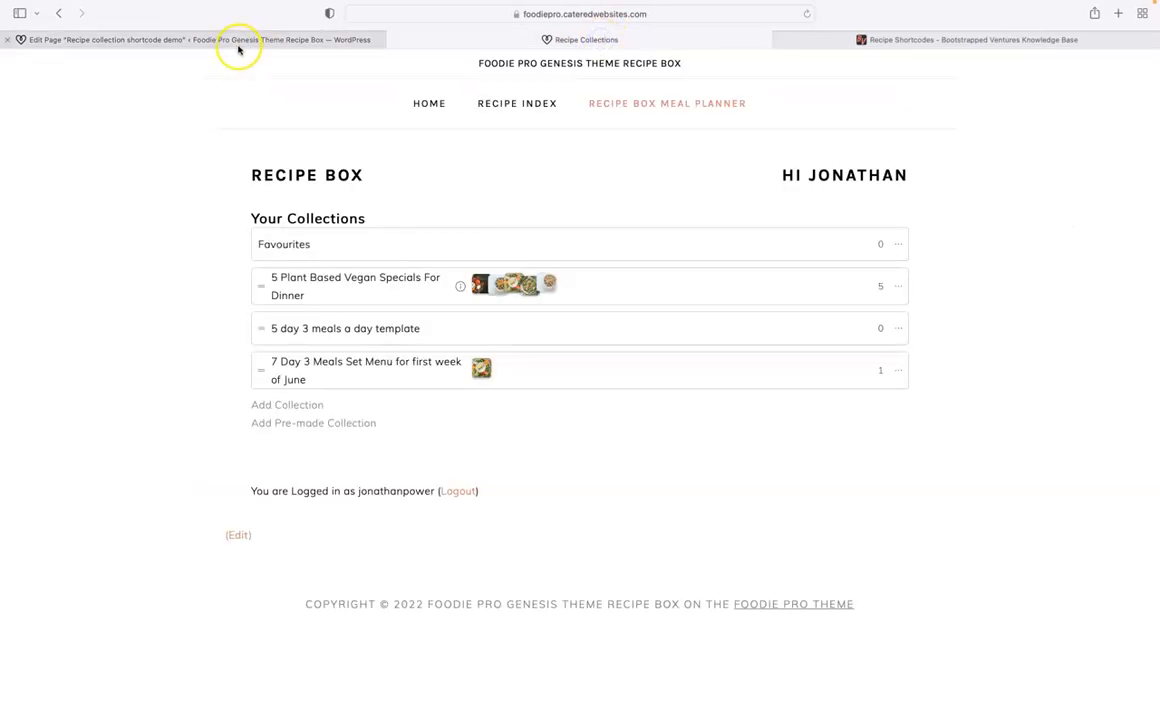
pyautogui.click(60, 14)
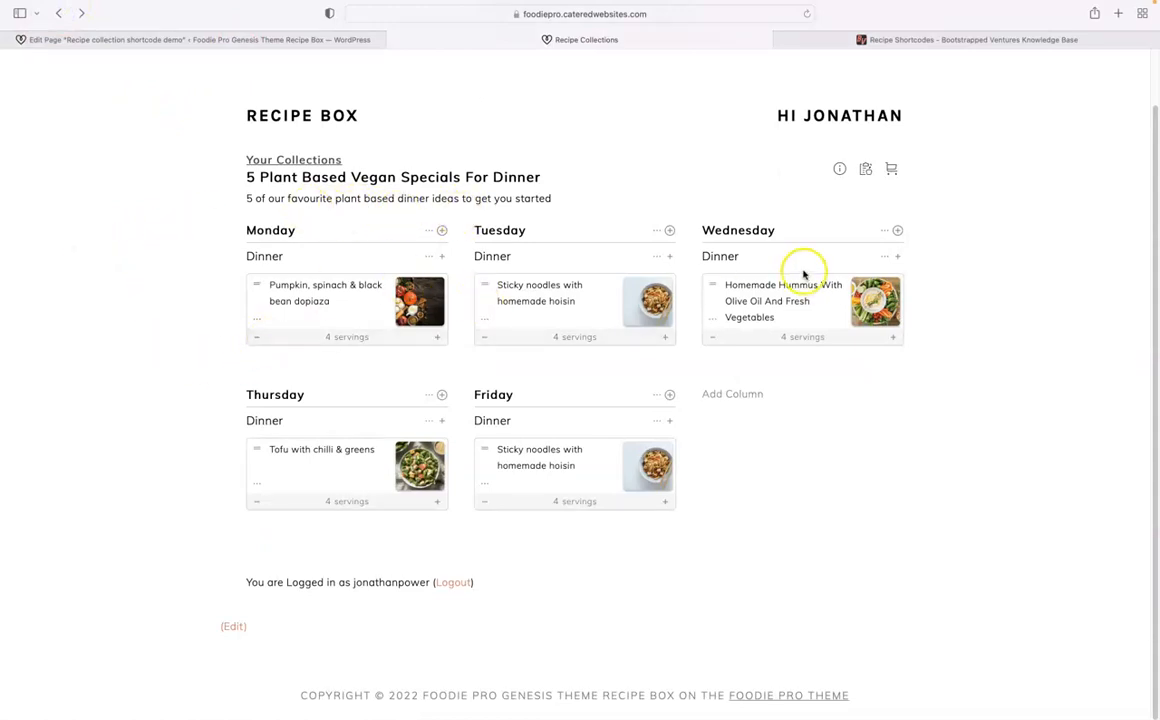
# Add a new WordPress post category named "Meal Plans"
pyautogui.click(175, 39)
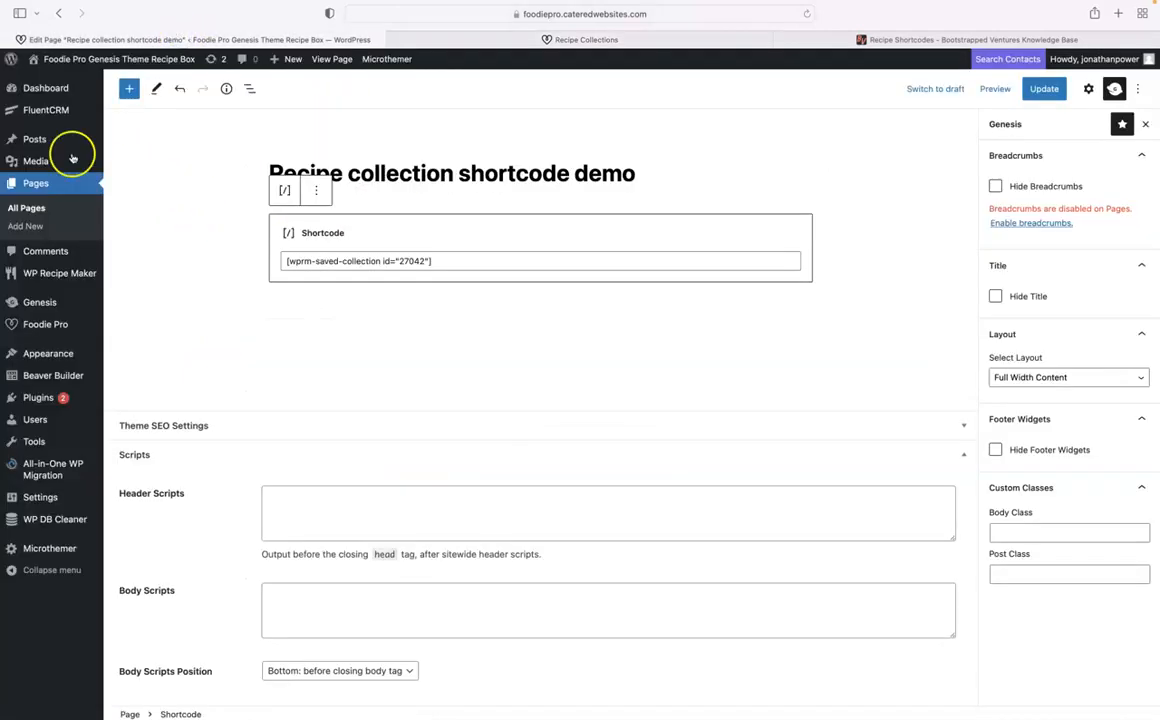
pyautogui.moveTo(28, 140)
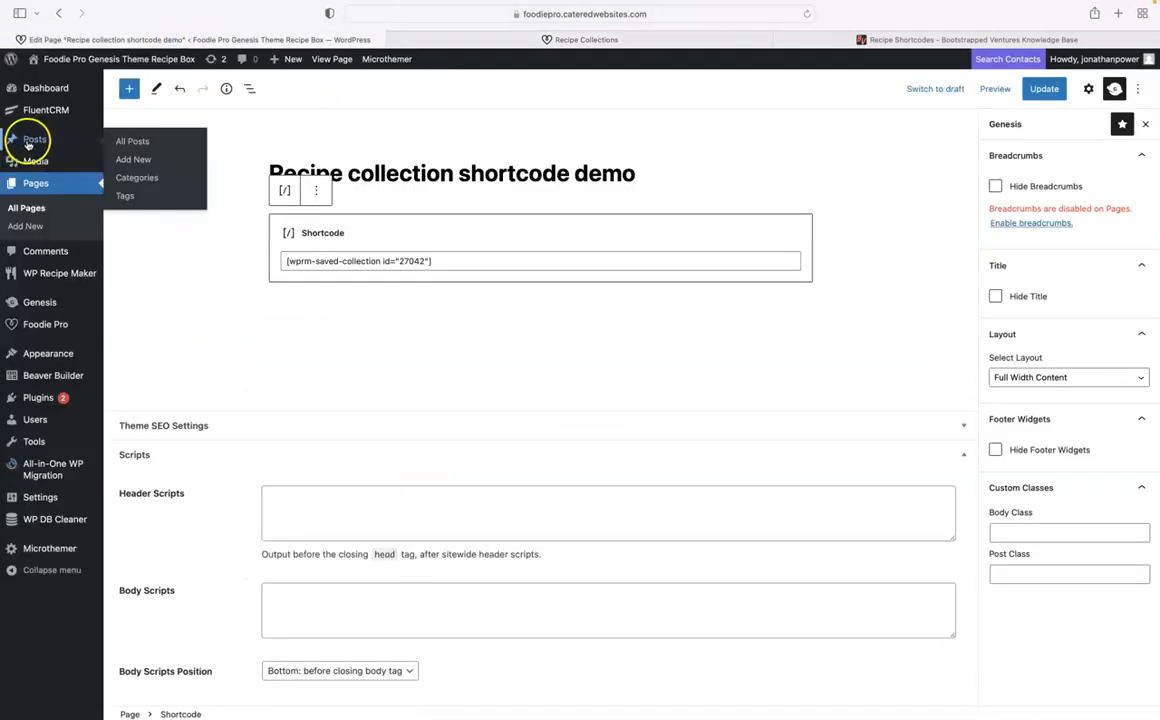
pyautogui.click(137, 183)
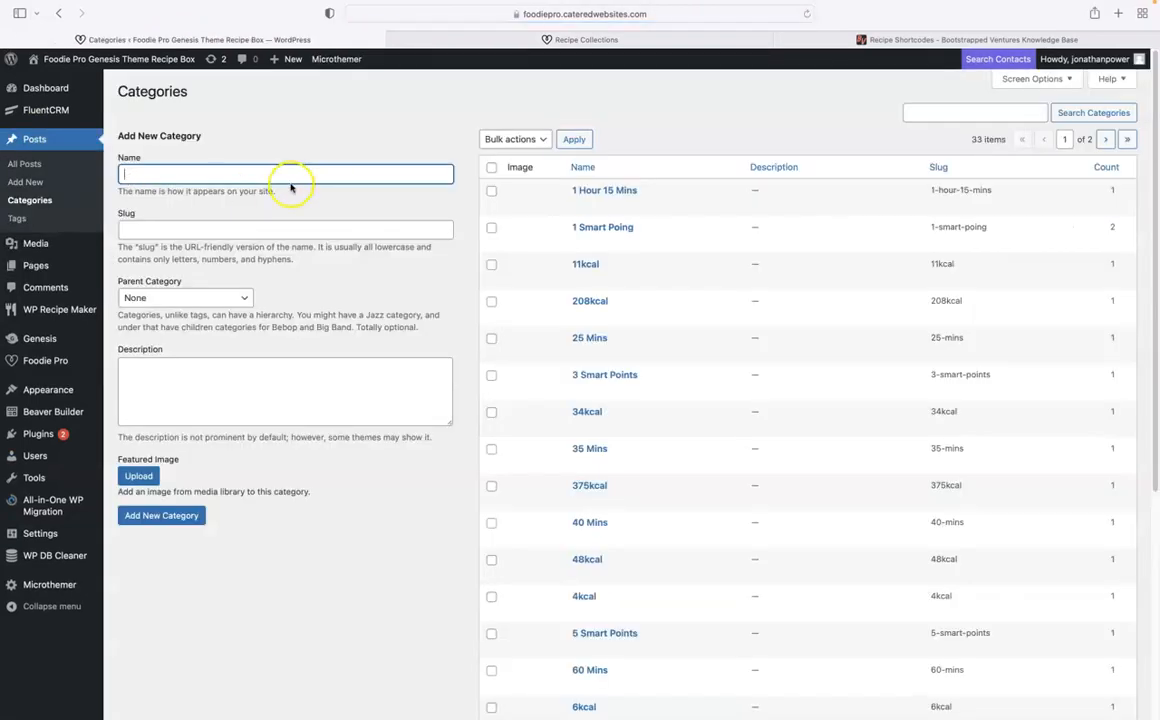
pyautogui.click(220, 174)
pyautogui.write('Meal Plans')
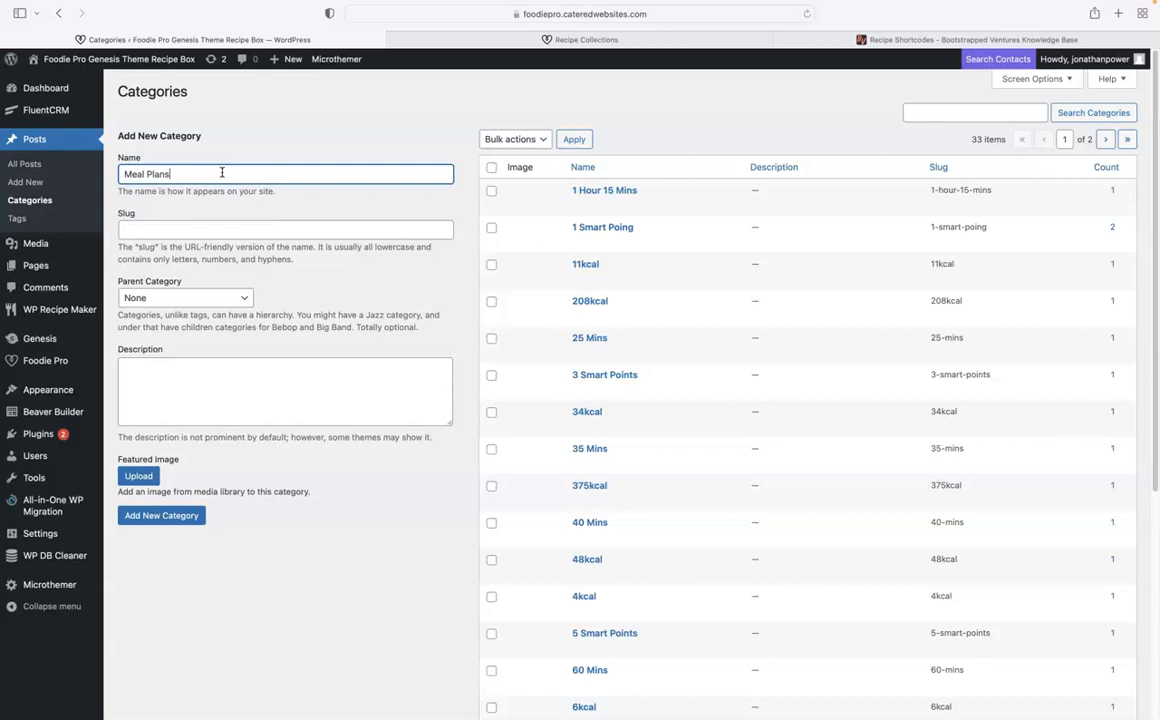
pyautogui.click(176, 516)
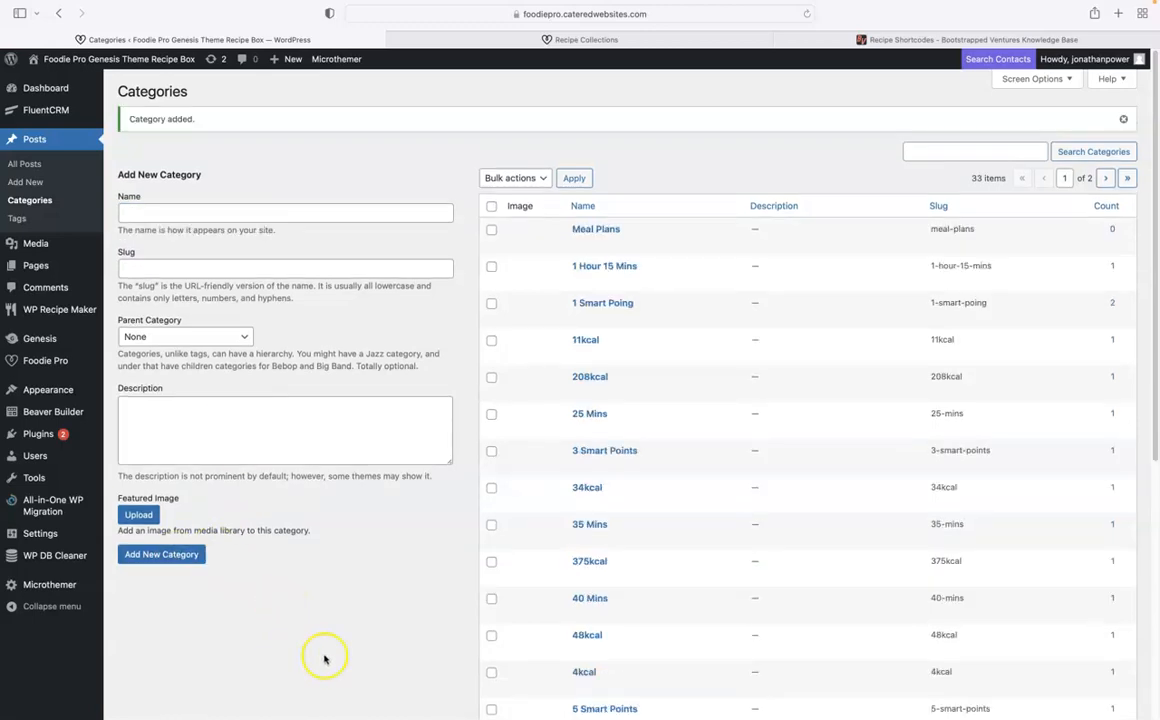
# Create a new post and assign it to the Meal Plans category in the post settings
pyautogui.click(30, 186)
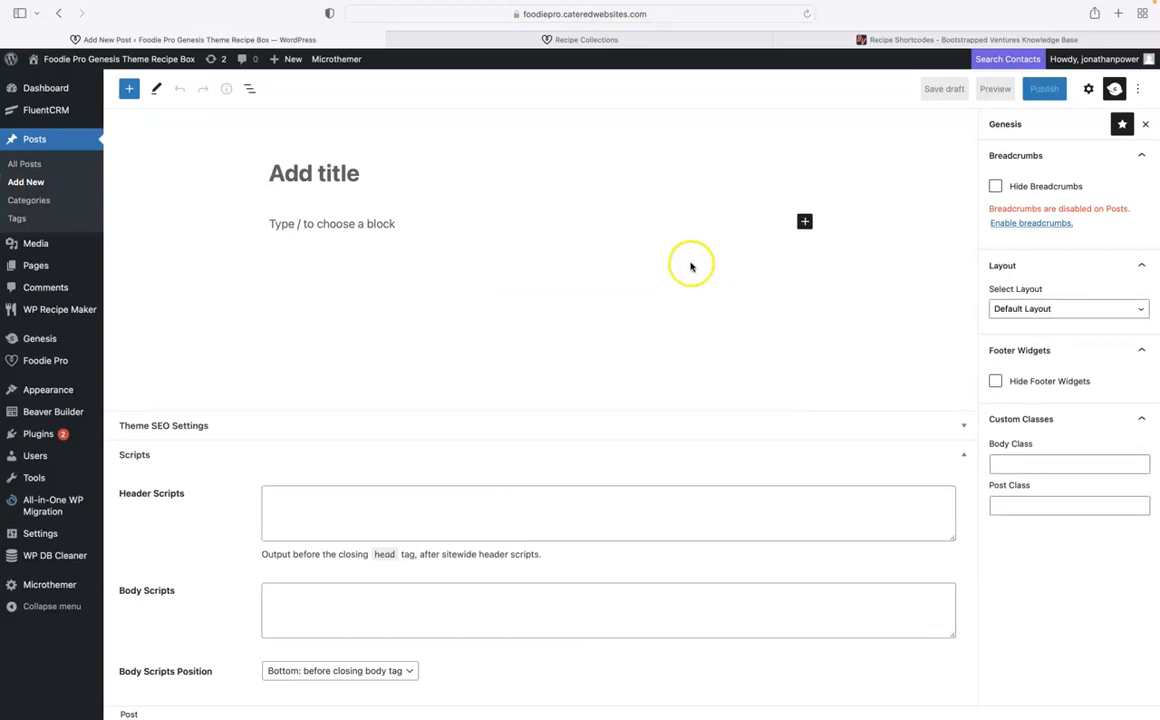
pyautogui.click(1146, 125)
pyautogui.click(1088, 89)
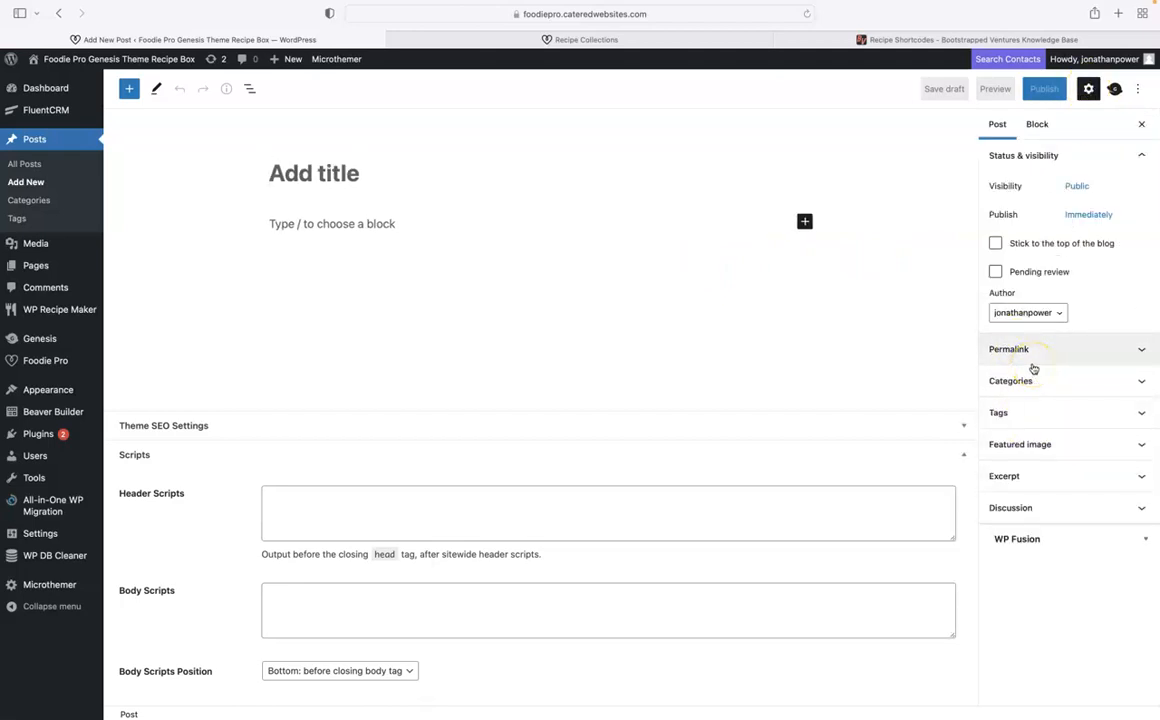
pyautogui.click(1022, 381)
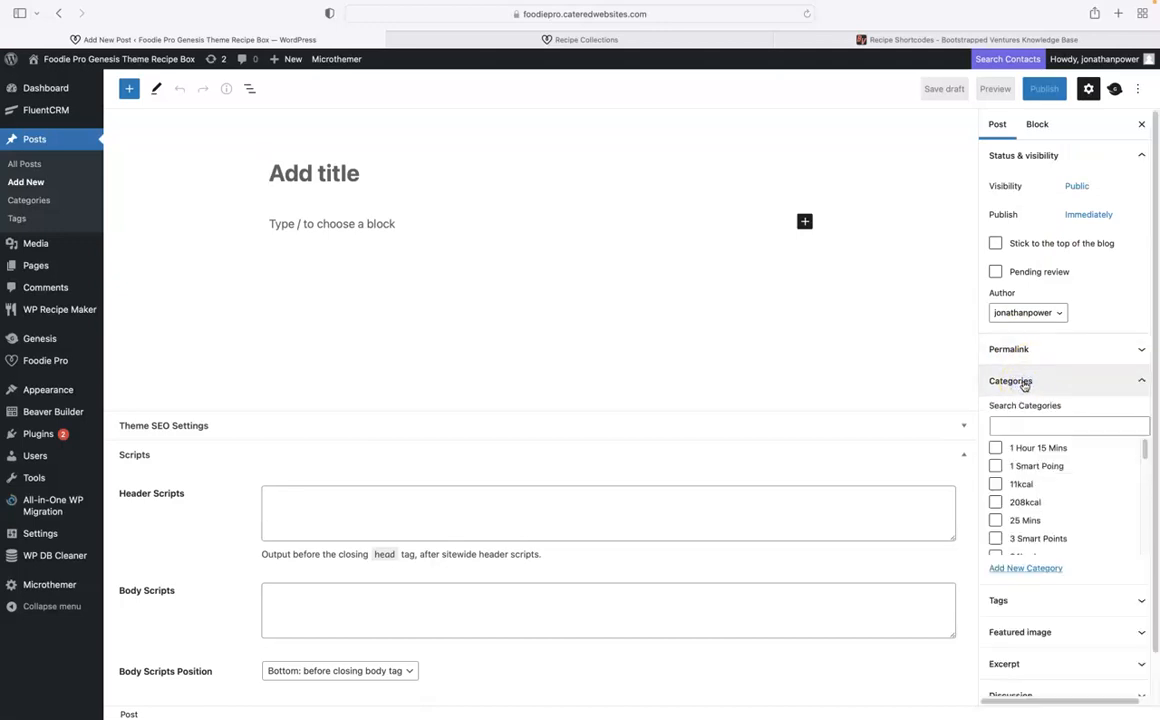
pyautogui.moveTo(1144, 453); pyautogui.dragTo(1142, 528)
pyautogui.click(995, 483)
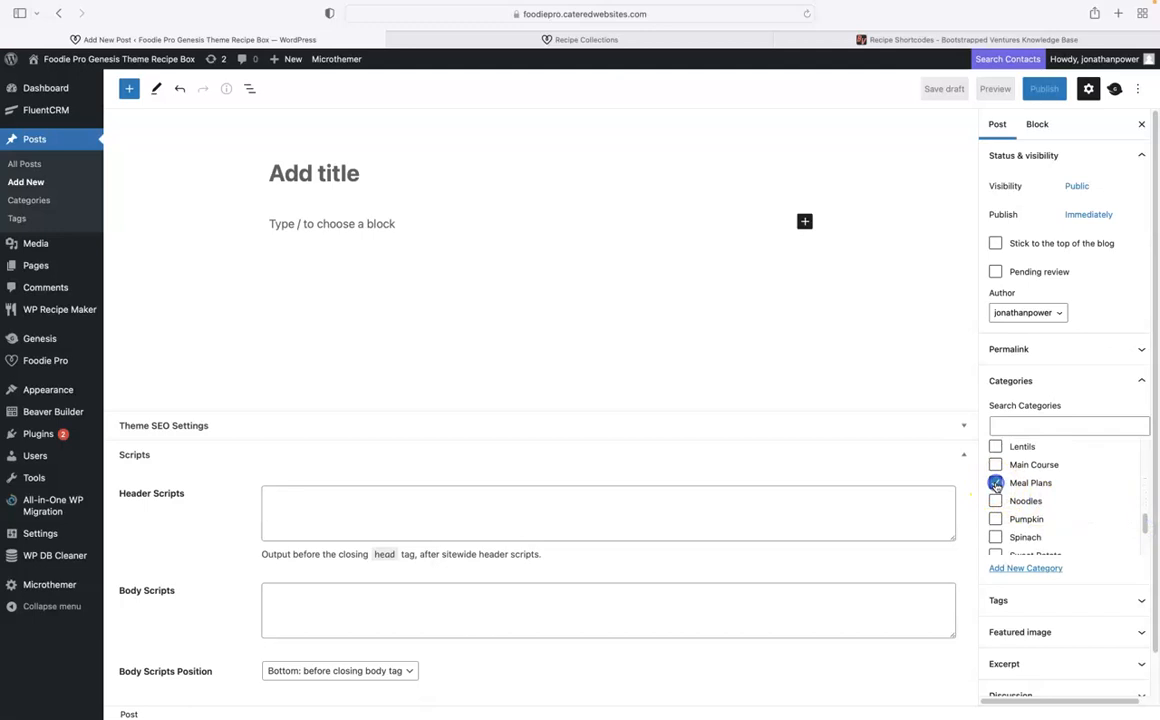
pyautogui.click(387, 175)
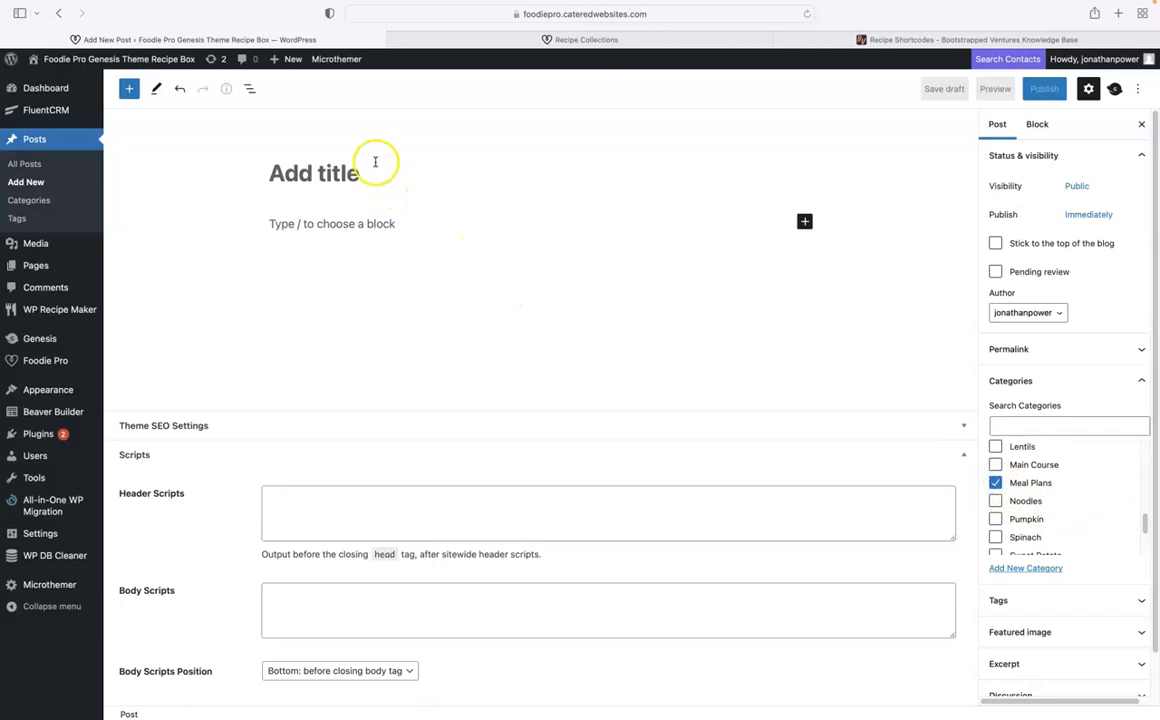
pyautogui.click(805, 222)
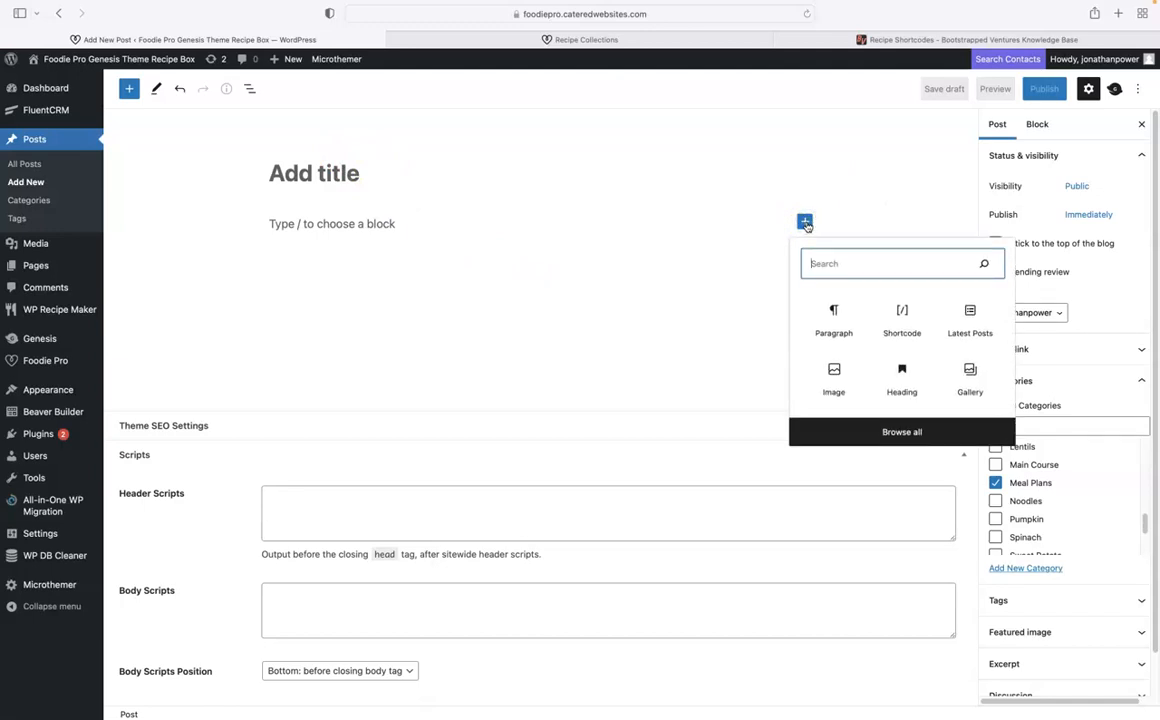
pyautogui.write('wprm')
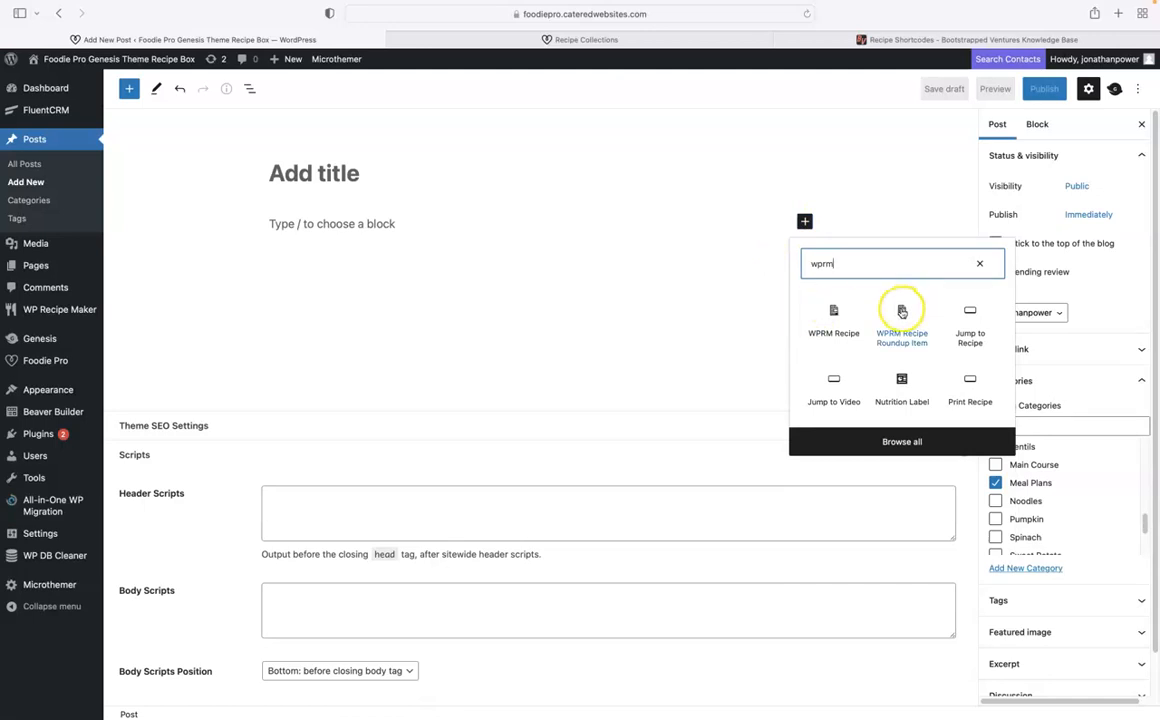
pyautogui.click(833, 312)
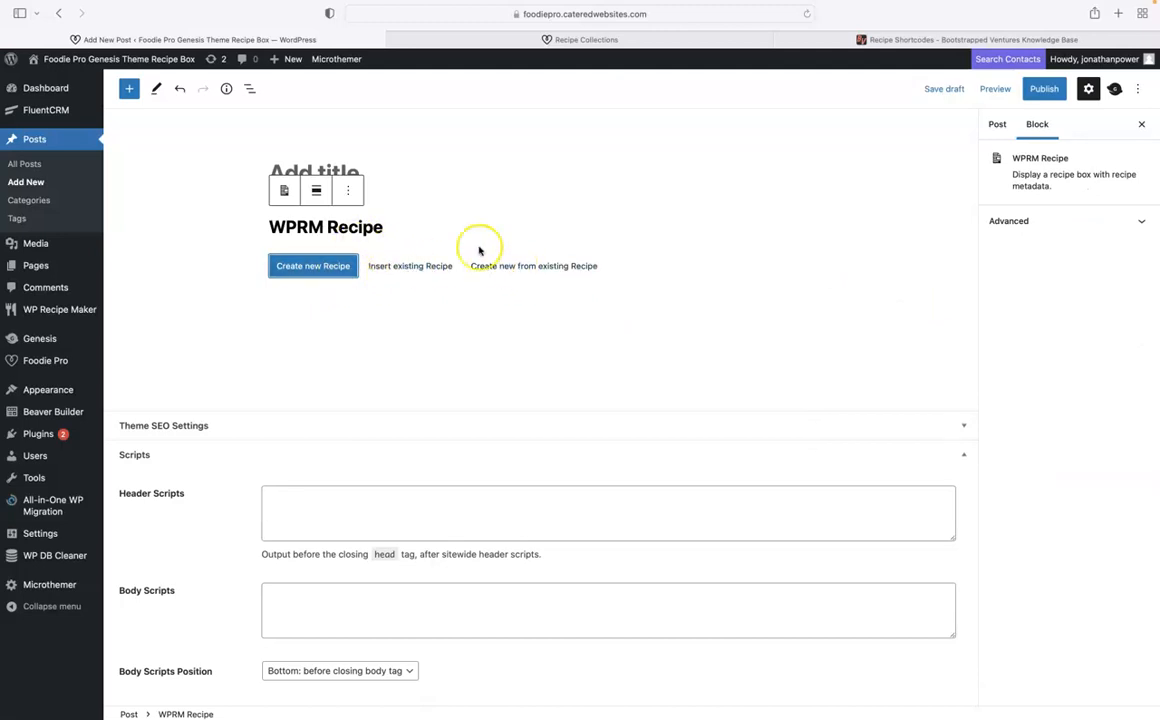
pyautogui.click(348, 190)
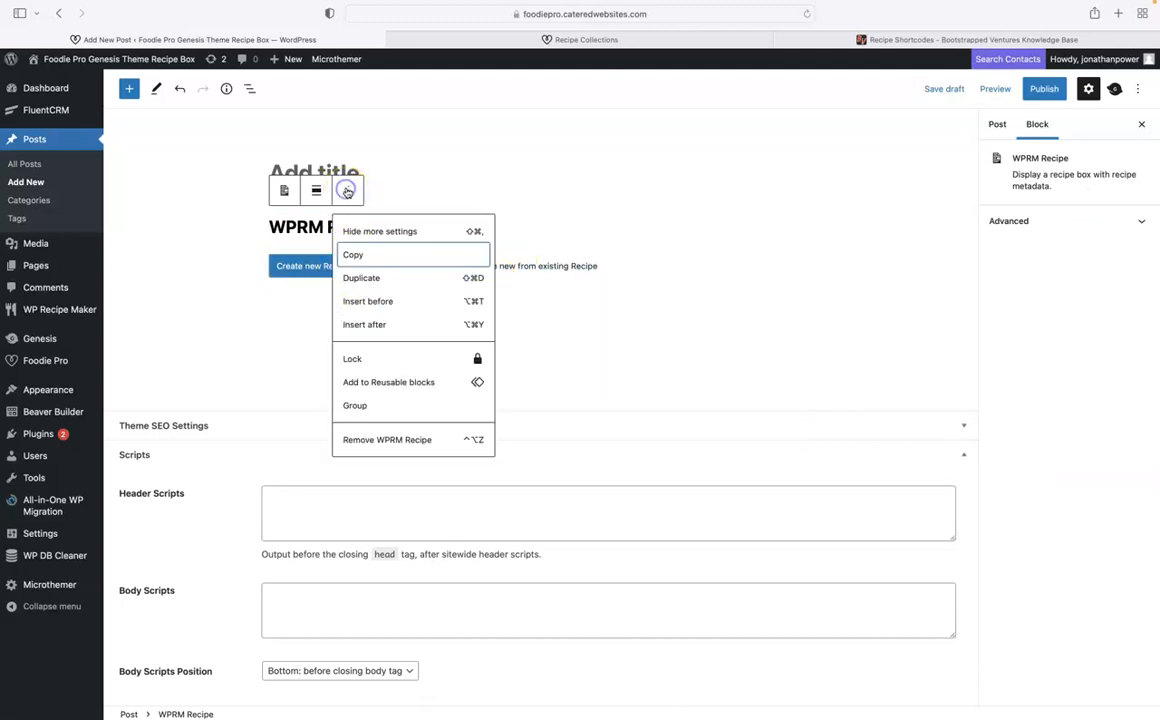
pyautogui.click(381, 440)
# Try inserting a Recipe Collections block into the empty post body
pyautogui.click(805, 223)
pyautogui.click(866, 260)
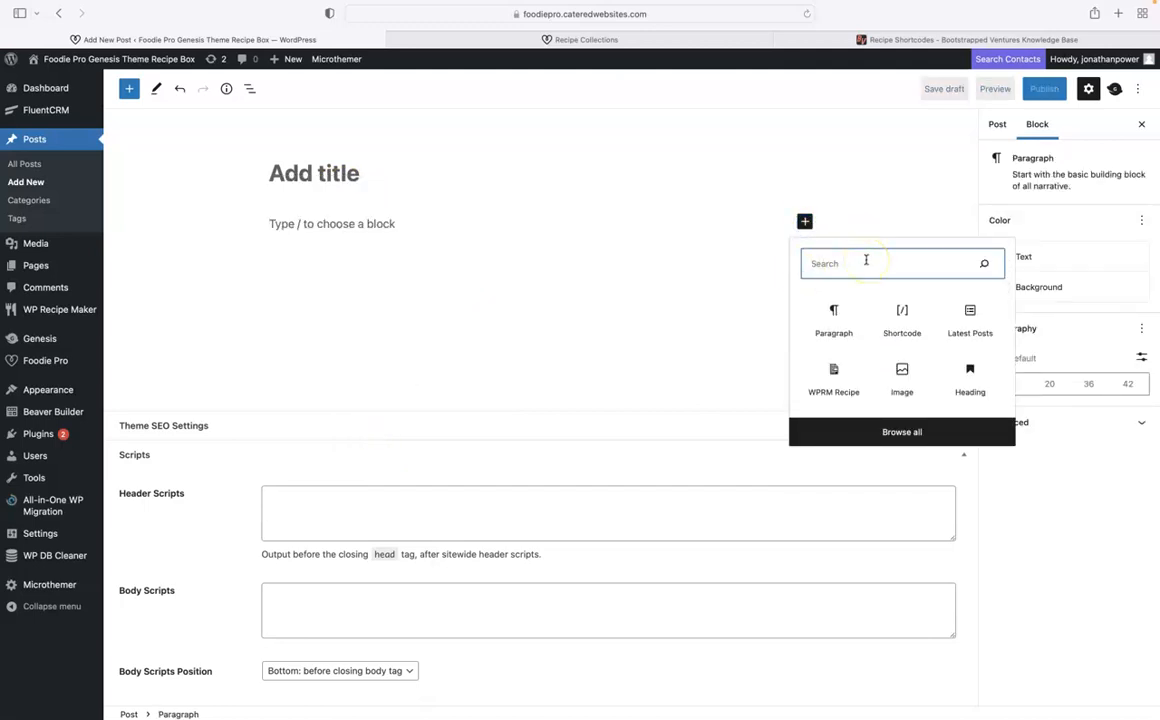
pyautogui.write('wprm')
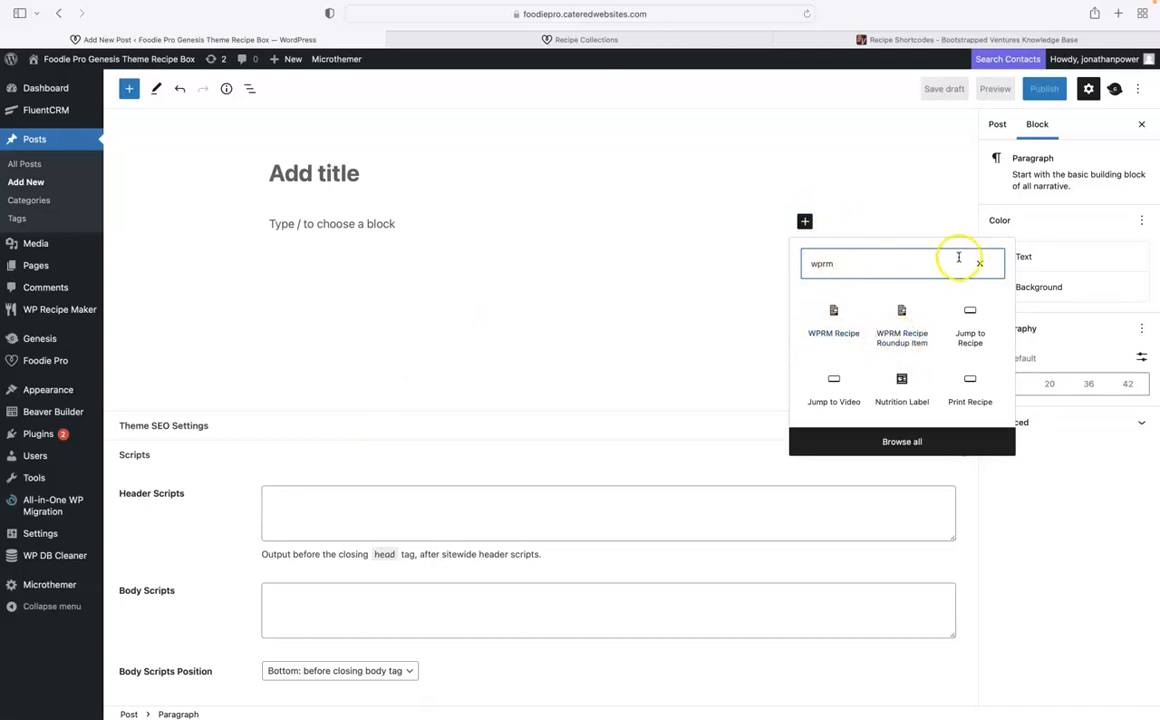
pyautogui.click(979, 264)
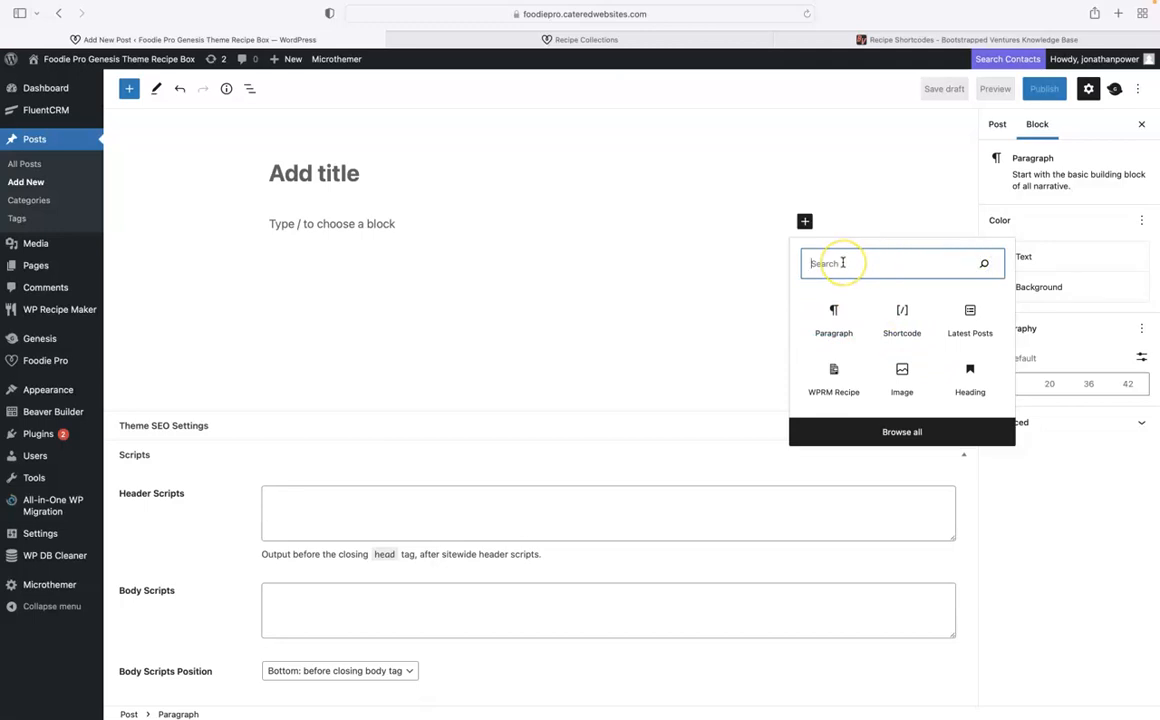
pyautogui.write('coll')
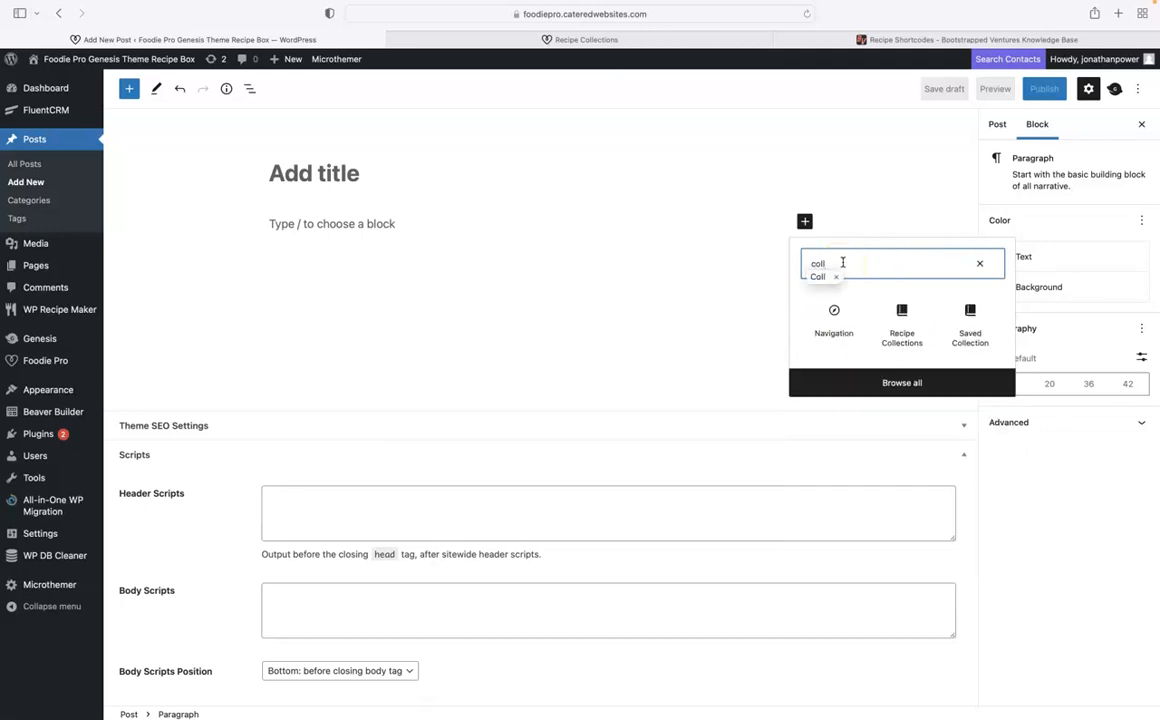
pyautogui.click(902, 312)
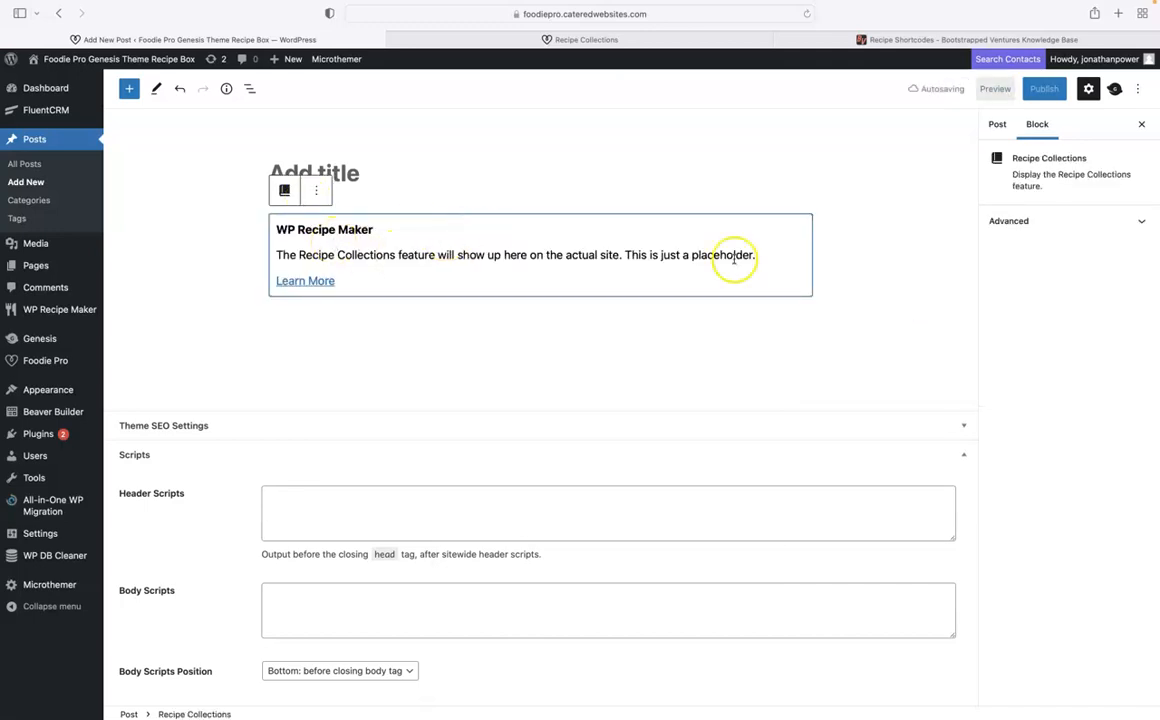
pyautogui.tripleClick(1030, 178)
pyautogui.click(456, 269)
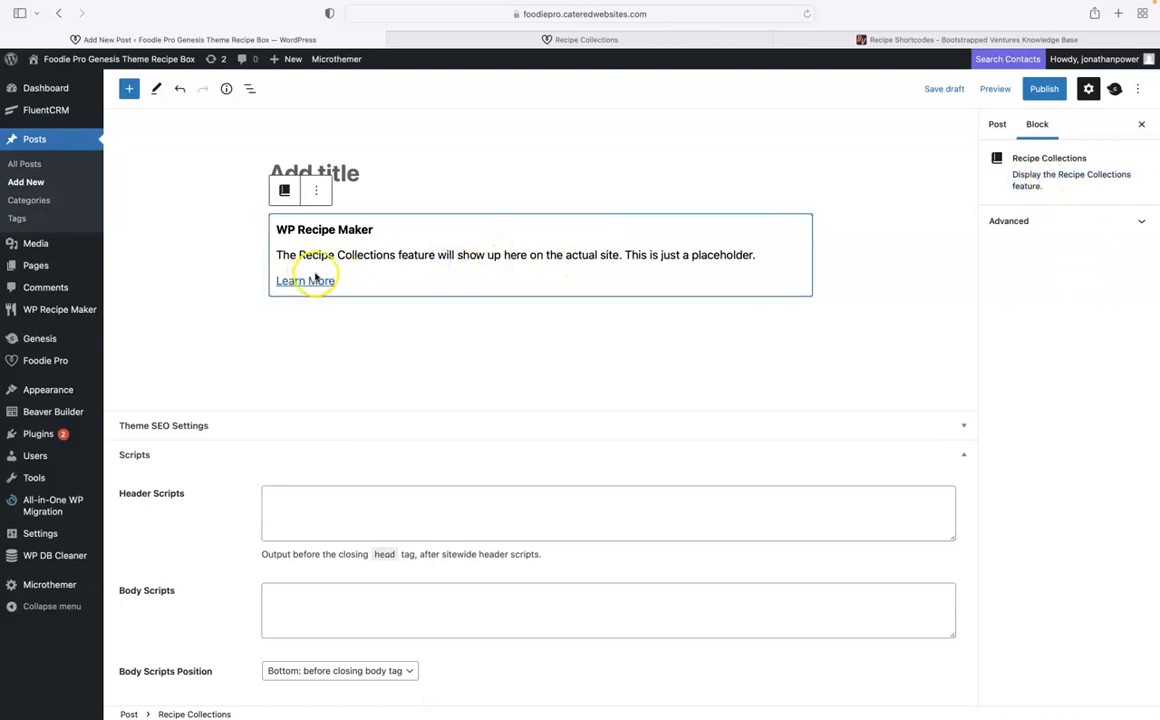
# Check the Recipe Collections block's options and advanced settings, and remove the block from the post
pyautogui.click(315, 189)
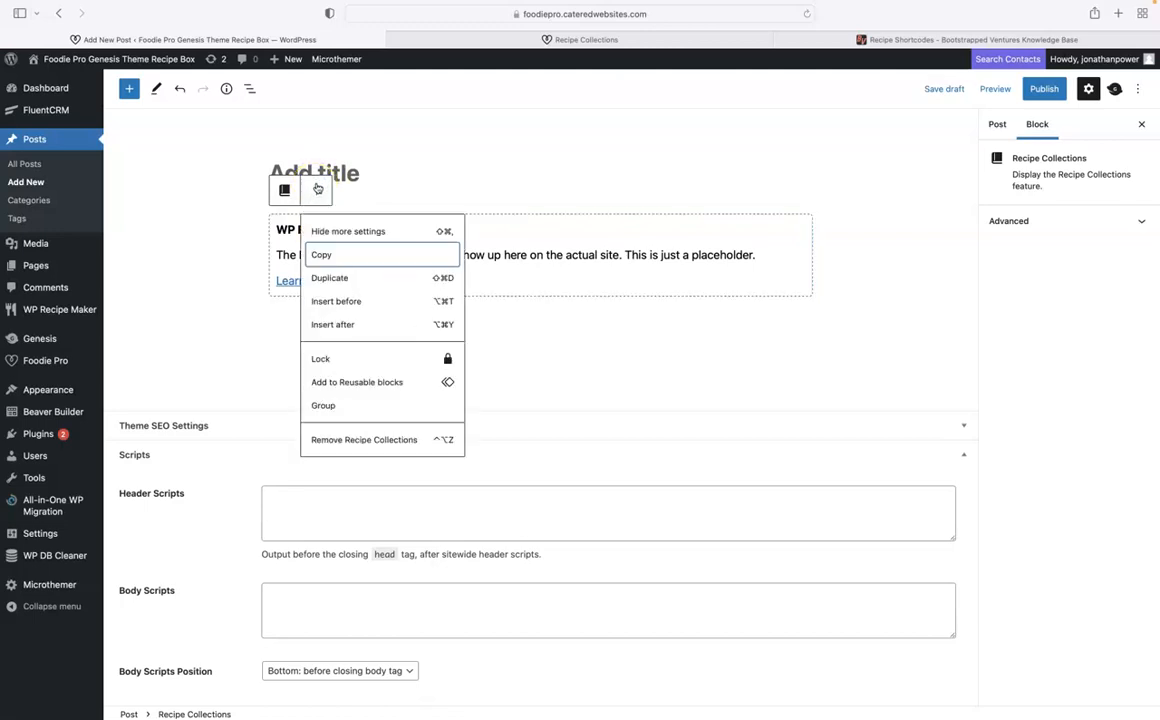
pyautogui.click(545, 253)
pyautogui.click(1031, 183)
pyautogui.click(1141, 222)
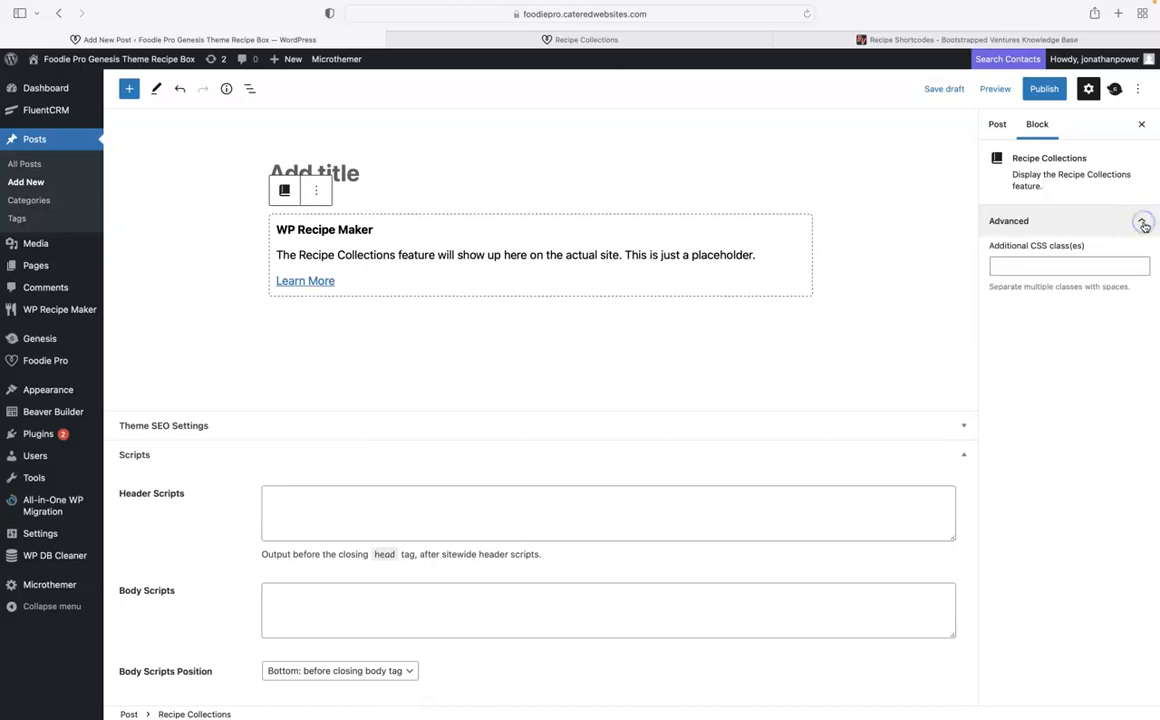
pyautogui.doubleClick(1024, 174)
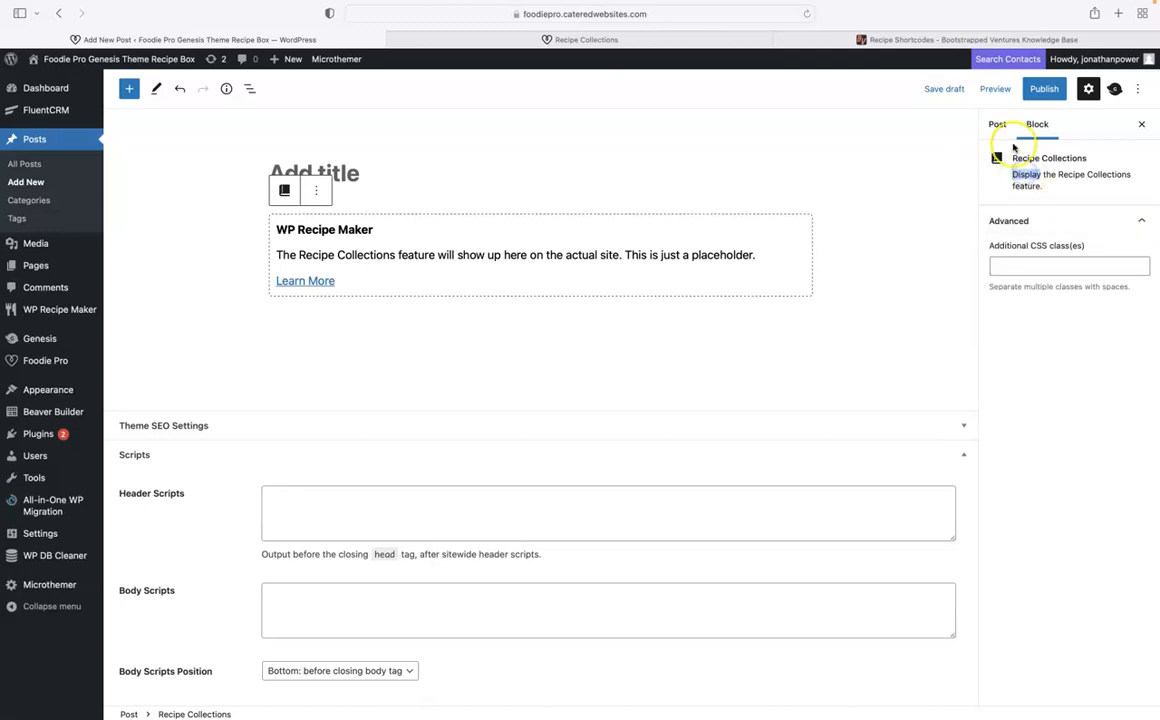
pyautogui.click(365, 257)
pyautogui.click(375, 252)
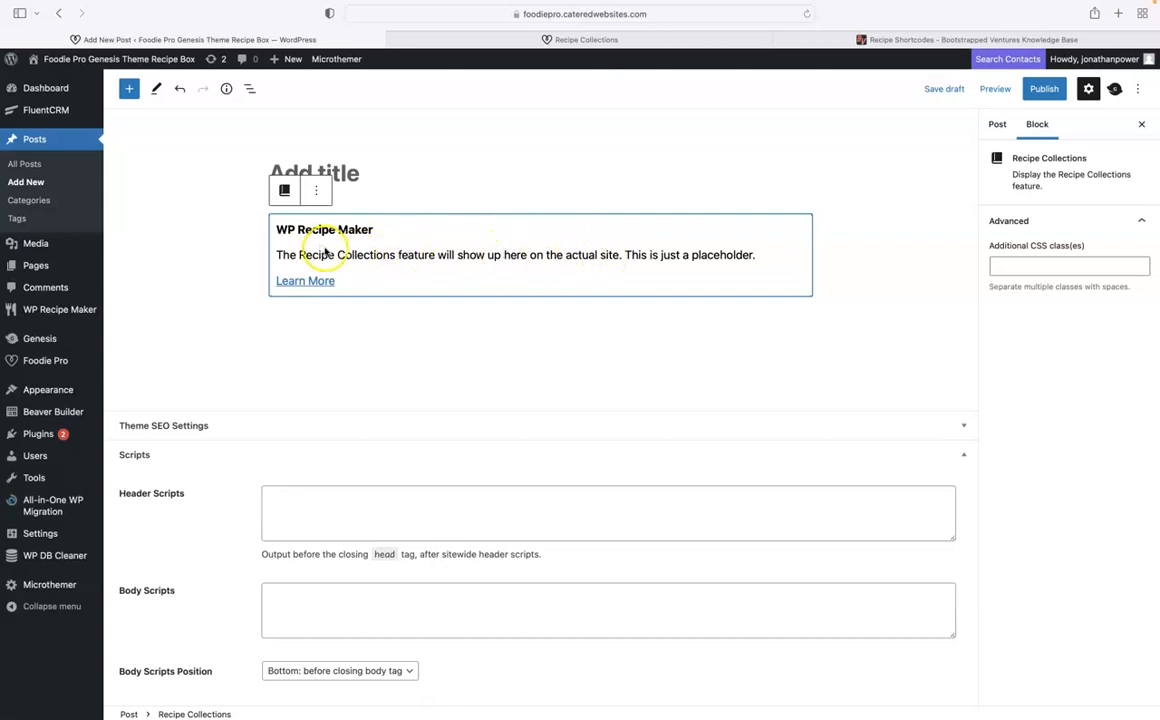
pyautogui.click(316, 192)
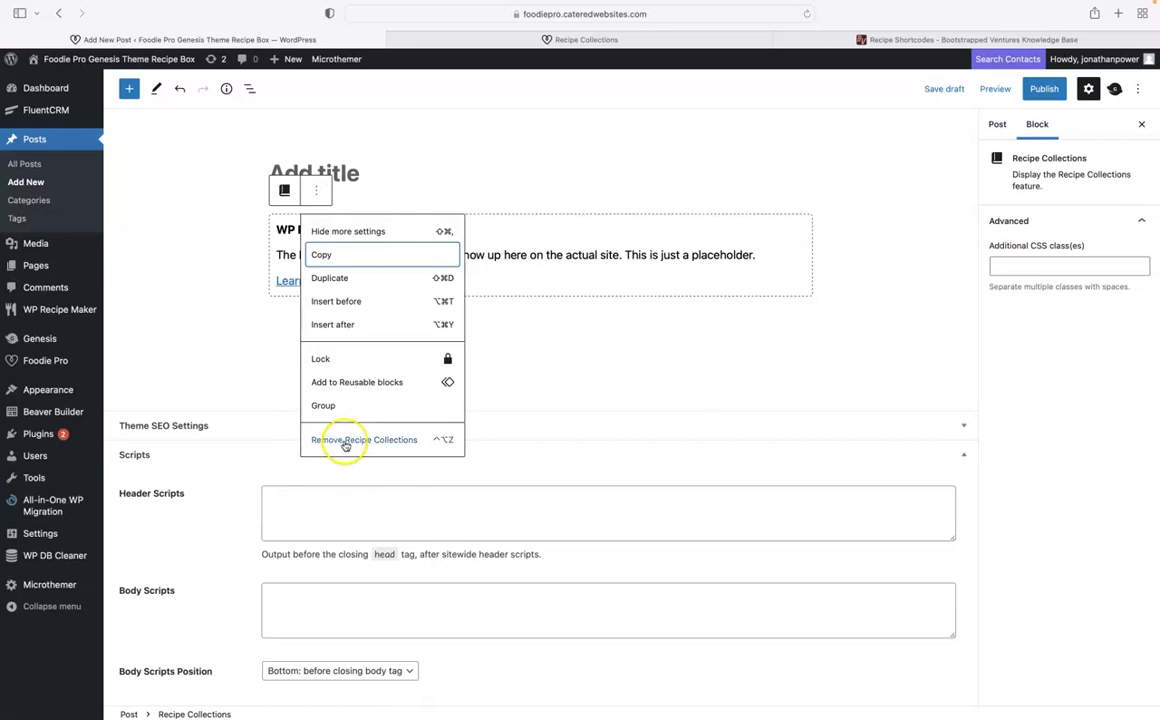
pyautogui.click(344, 441)
# Insert a Saved Collection block into the post body
pyautogui.click(805, 222)
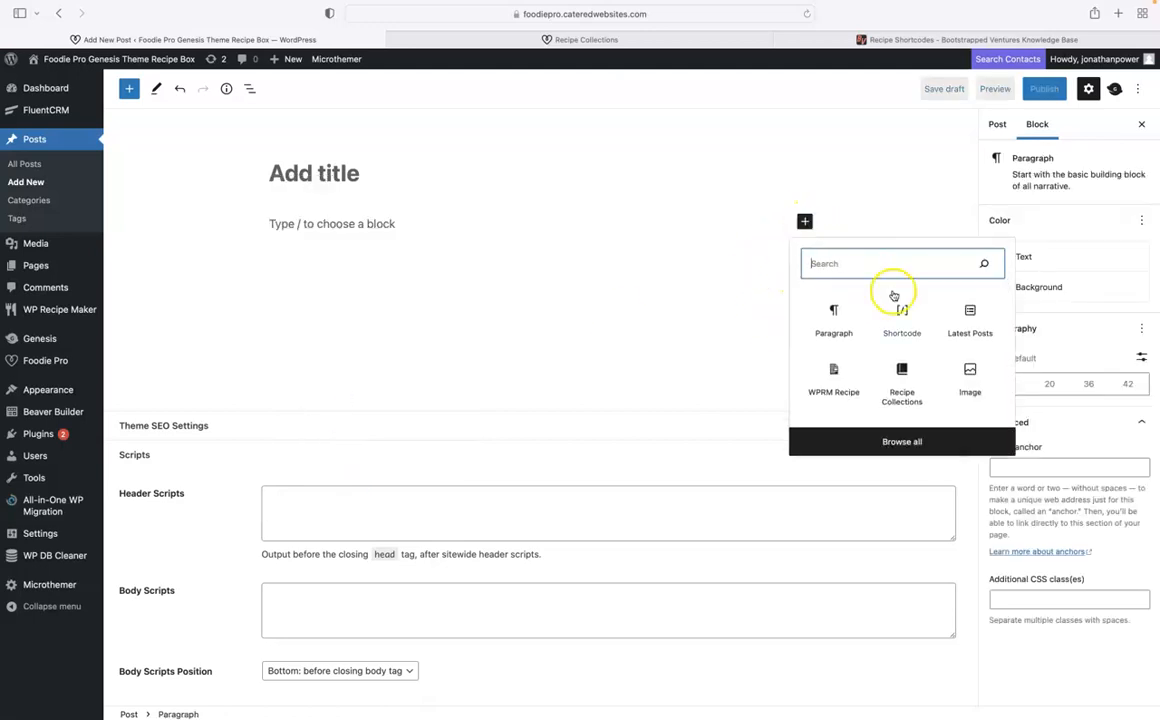
pyautogui.click(851, 265)
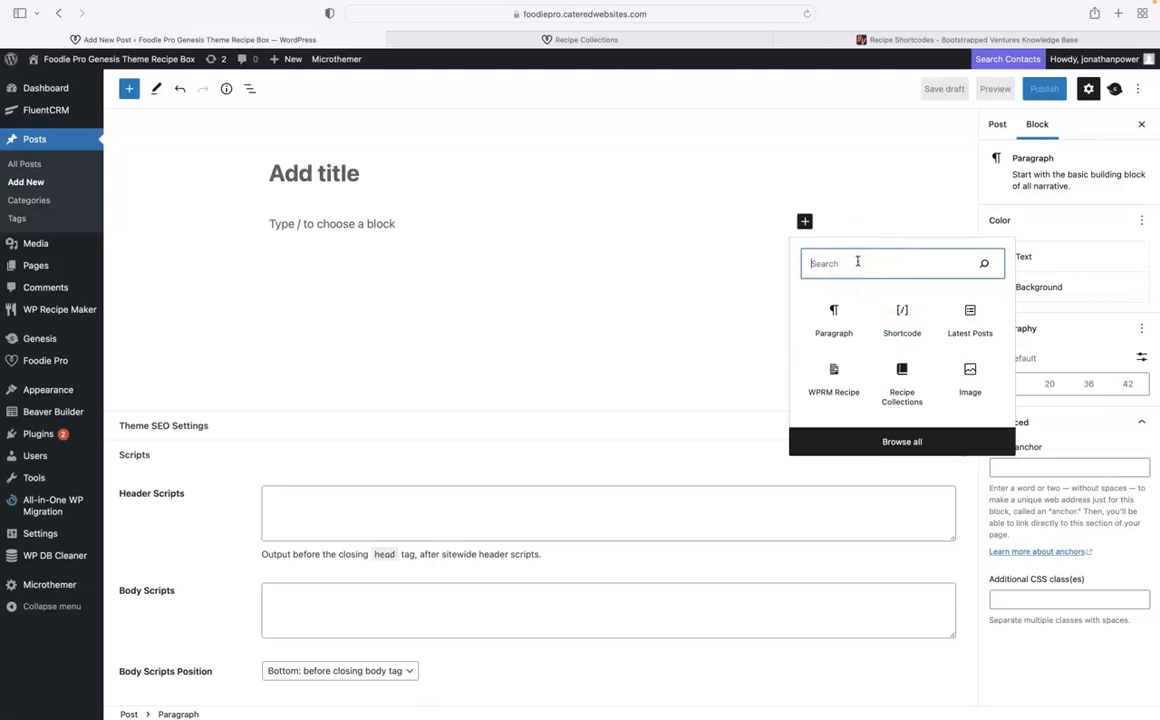
pyautogui.write('saved')
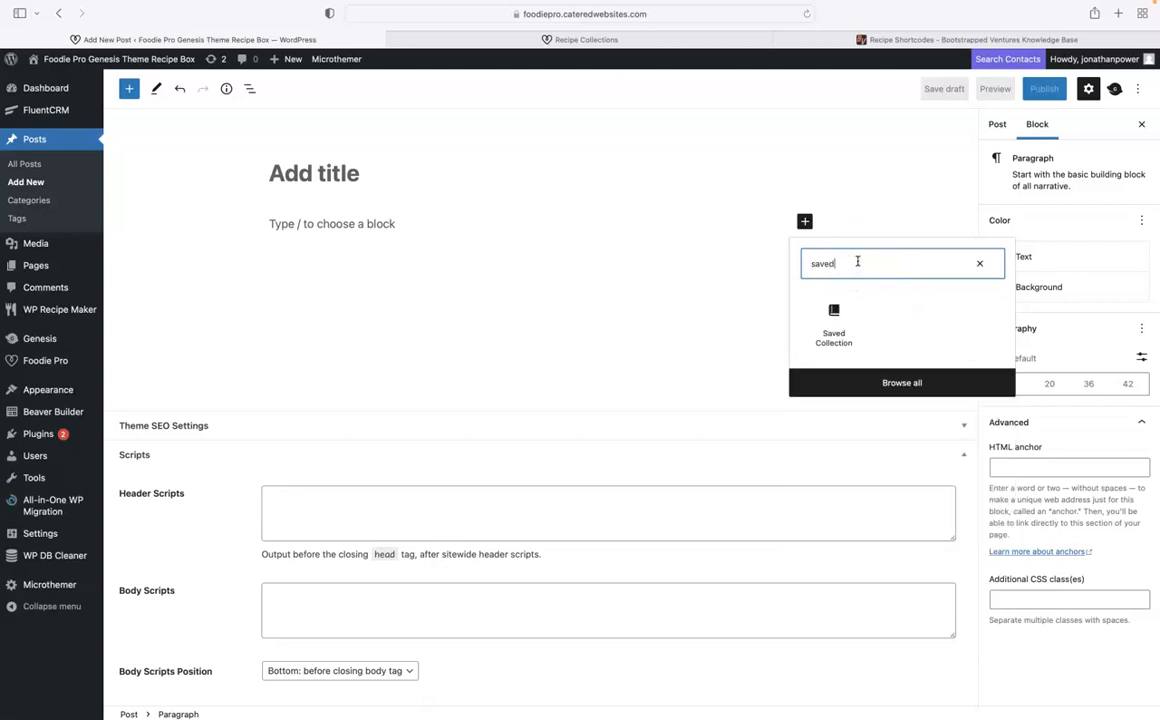
pyautogui.click(832, 318)
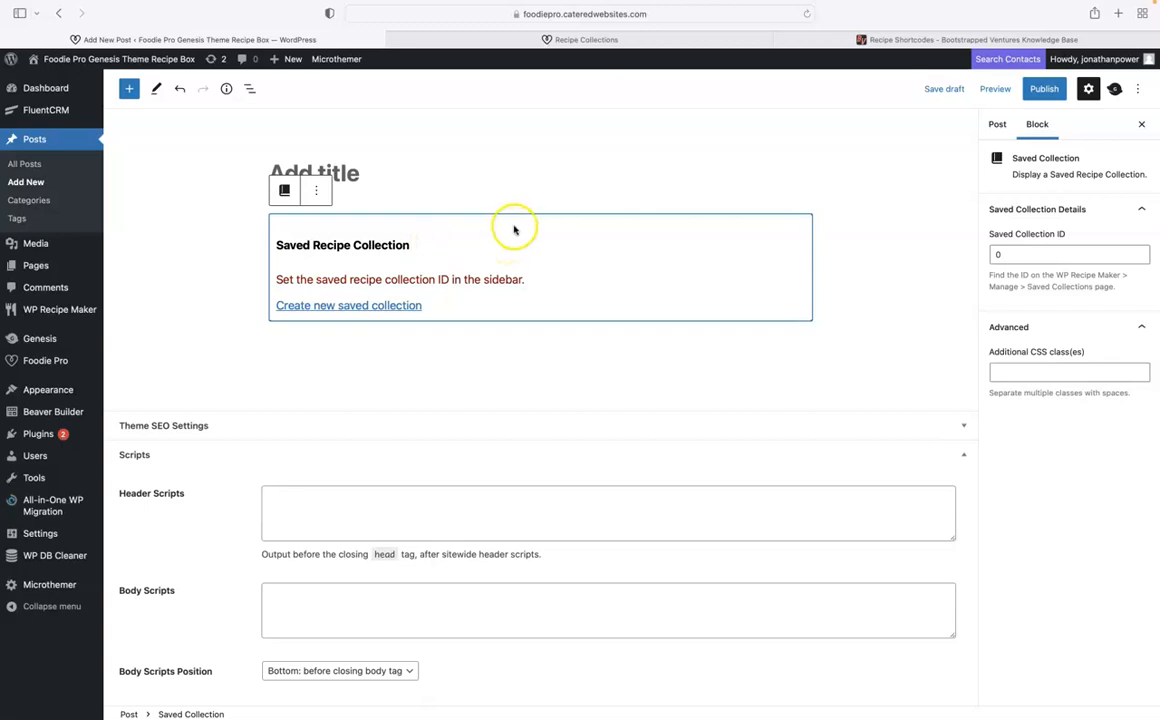
# Set the Saved Collection block's collection ID to 27042
pyautogui.click(1005, 256)
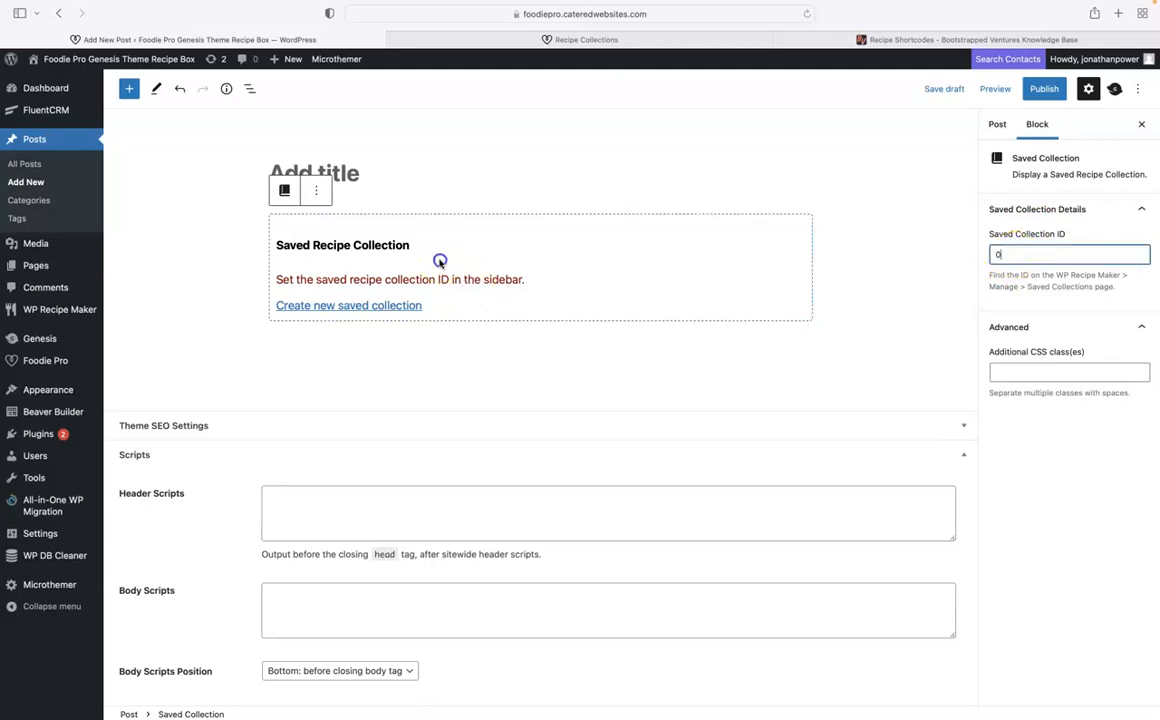
pyautogui.click(432, 340)
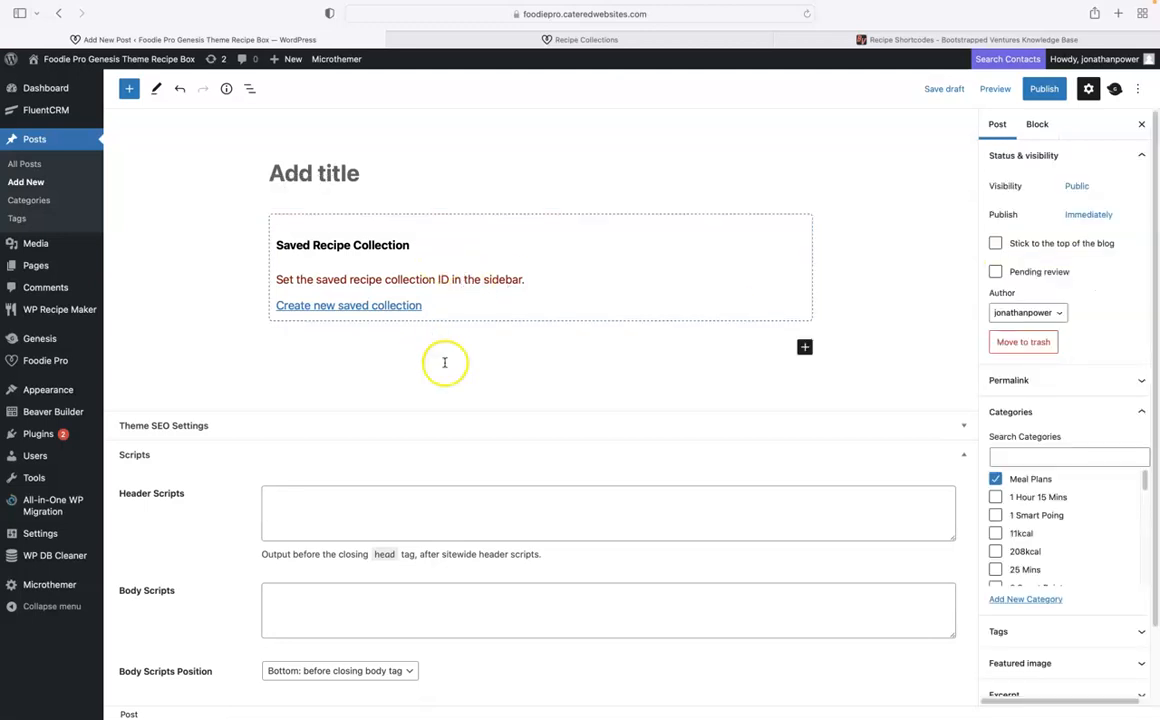
pyautogui.click(429, 357)
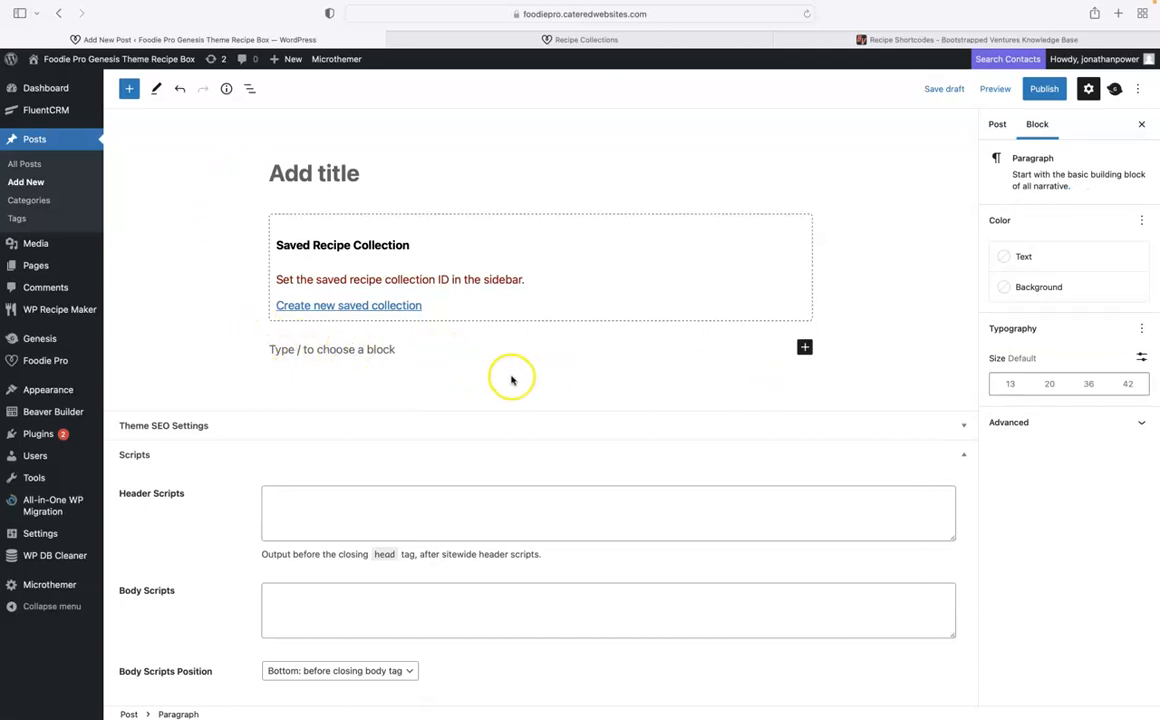
pyautogui.click(441, 270)
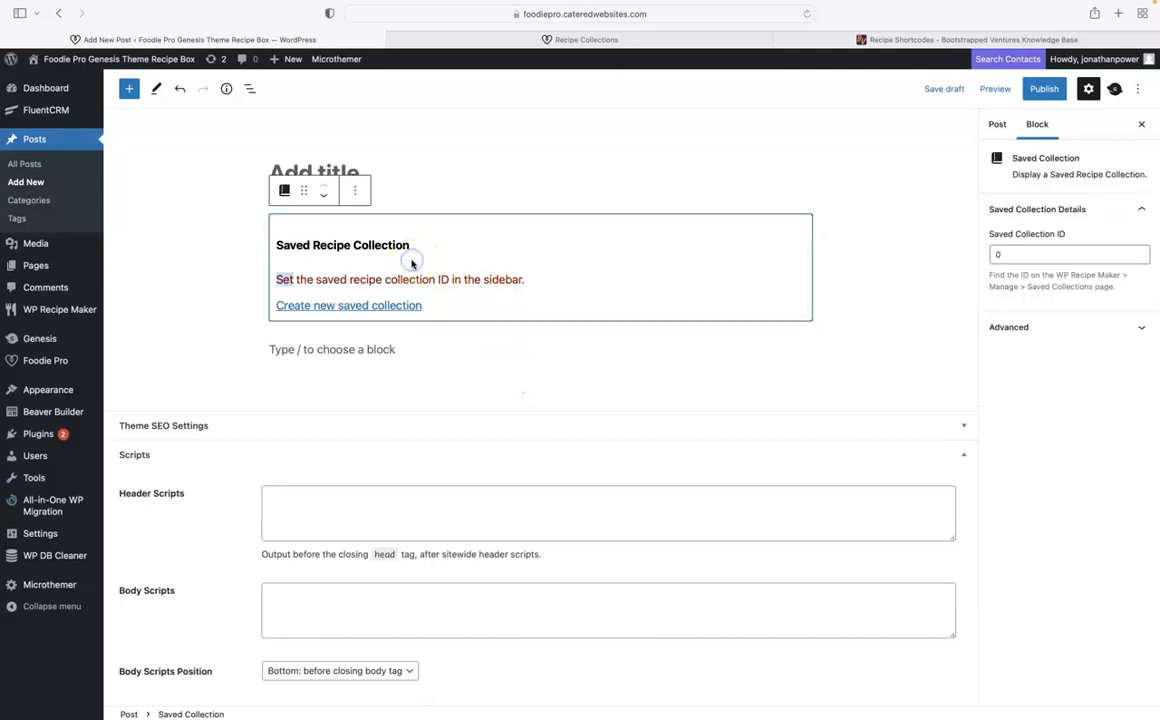
pyautogui.click(1004, 254)
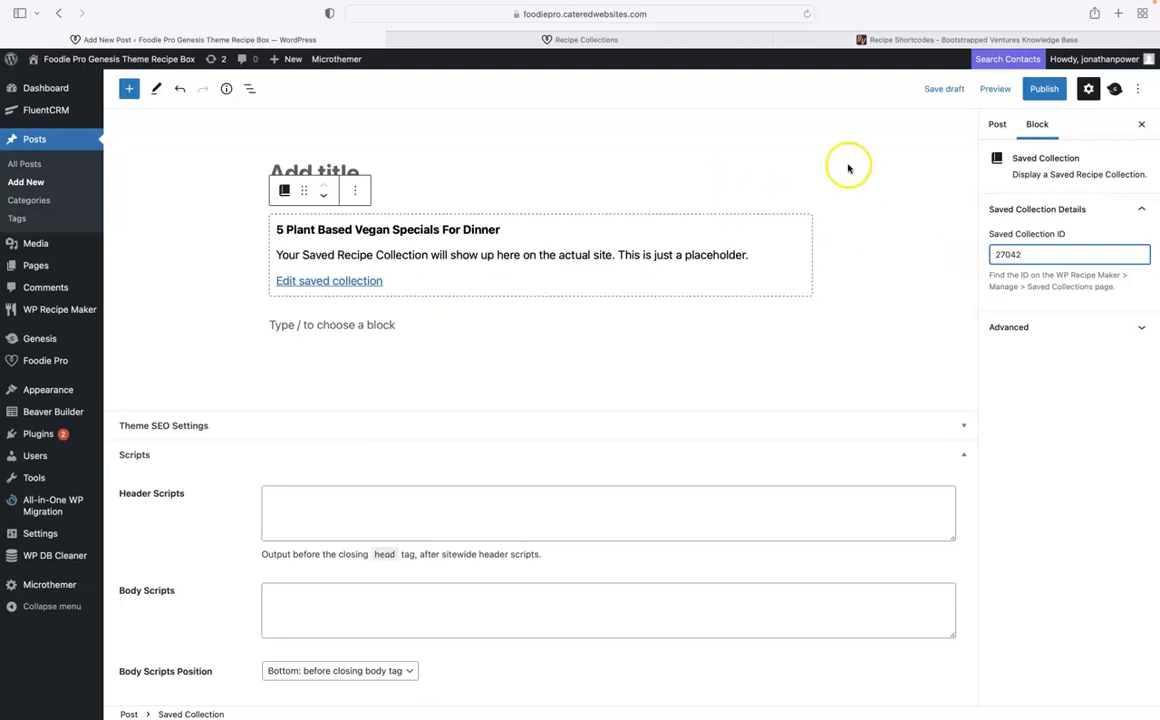
# Publish the post and view the live page in a new browser tab
pyautogui.click(1040, 92)
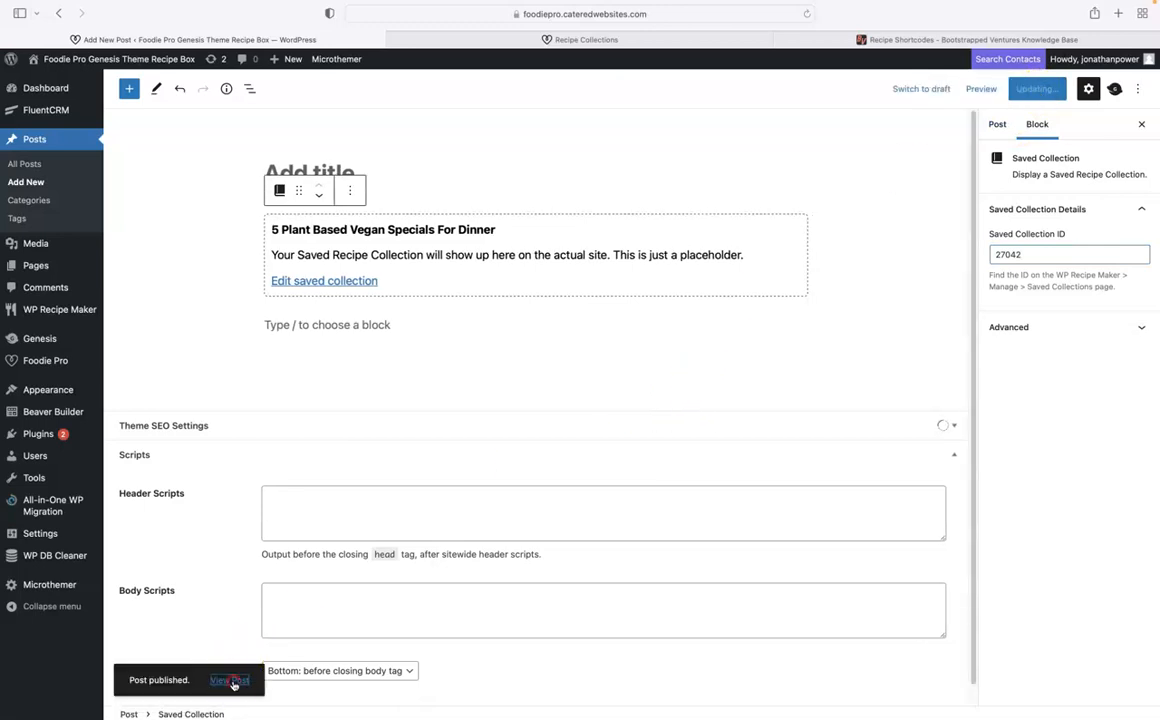
pyautogui.rightClick(232, 680)
pyautogui.click(235, 506)
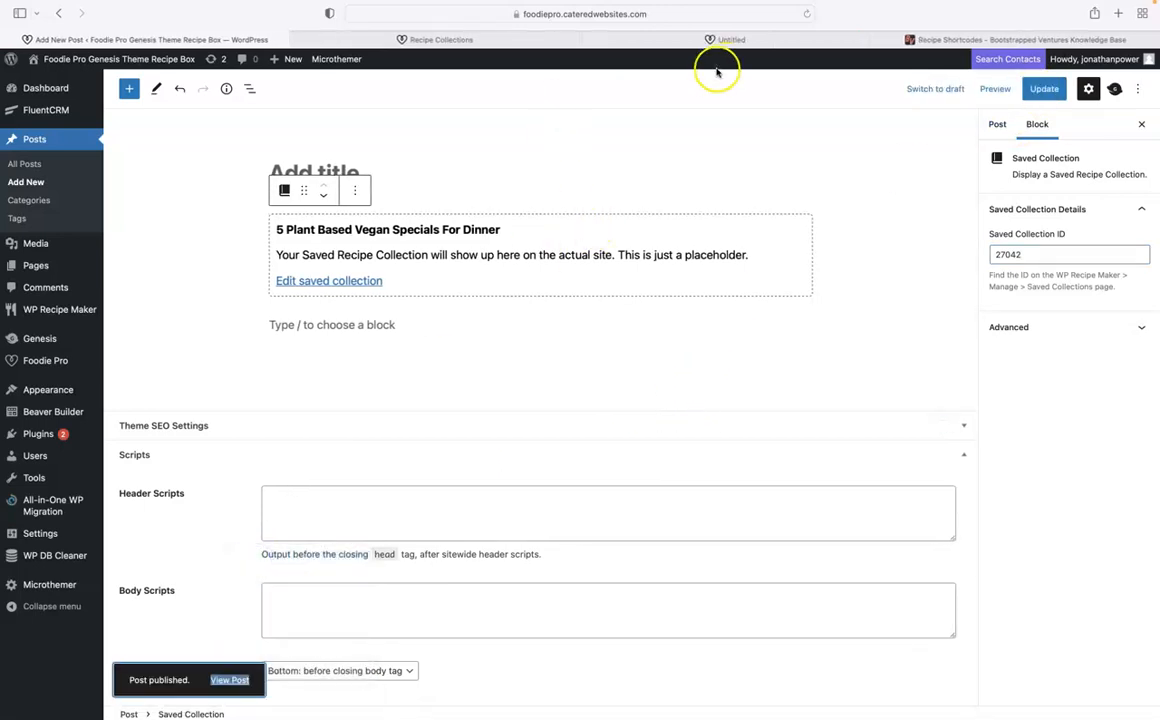
pyautogui.click(645, 41)
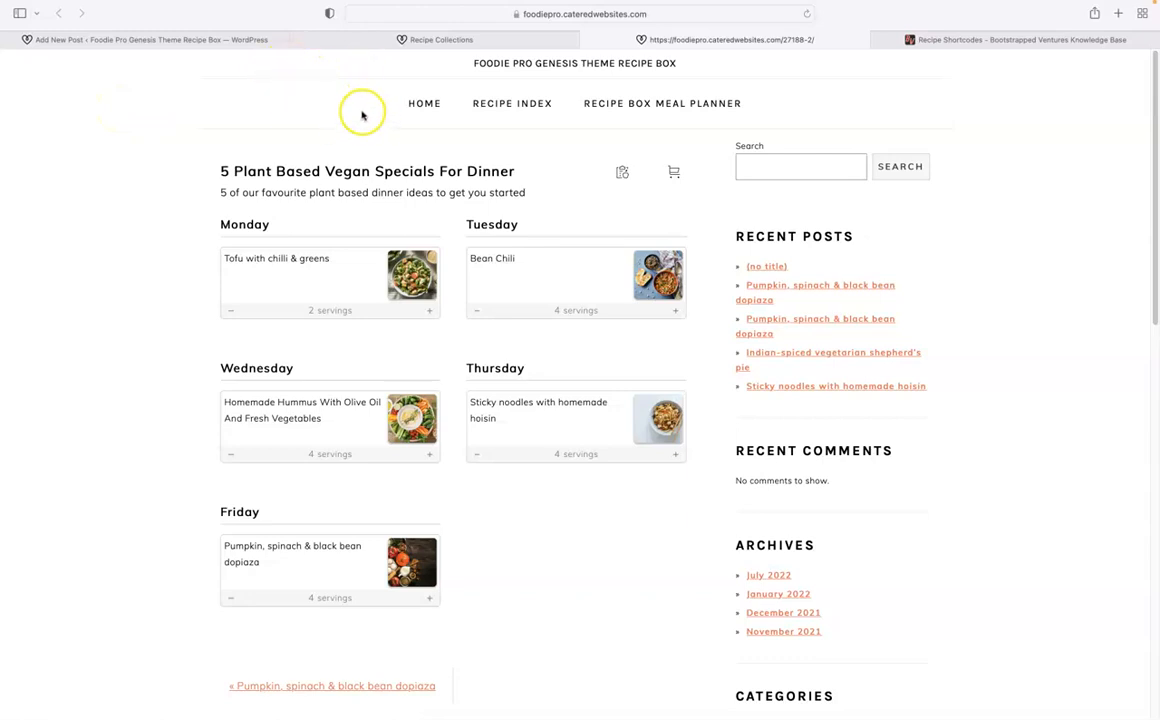
# Set the post's Genesis layout to Full Width Content, update the post, and check the live page
pyautogui.click(164, 41)
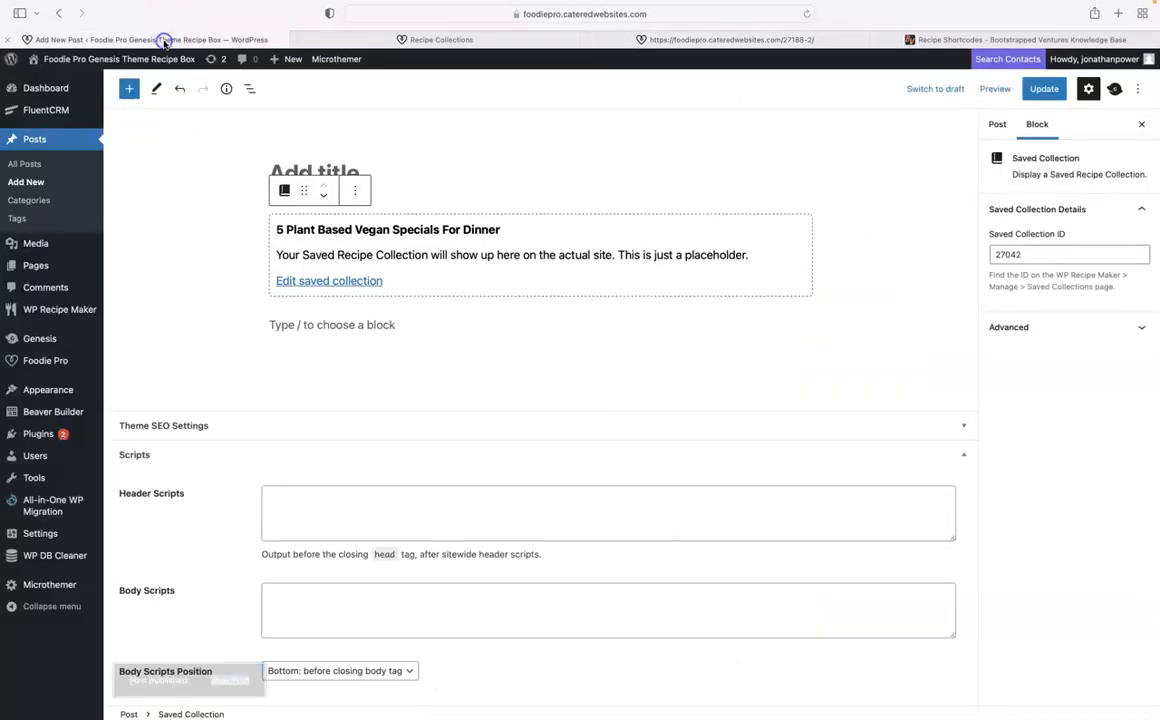
pyautogui.click(1113, 89)
pyautogui.click(1011, 307)
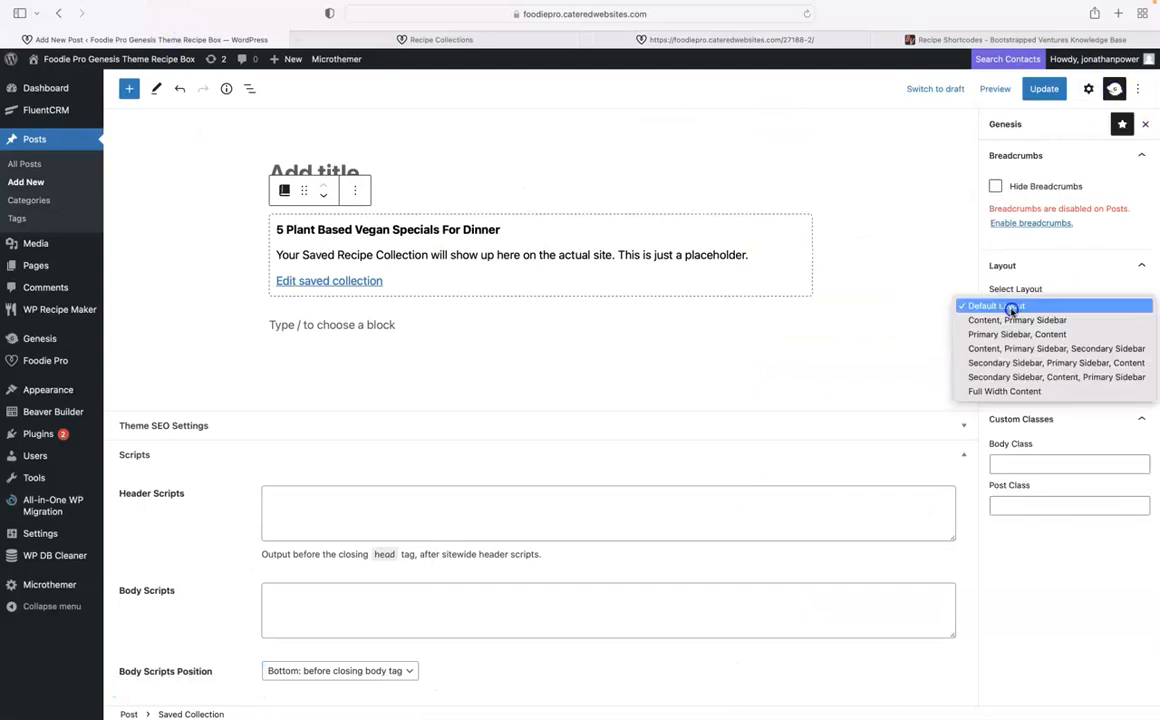
pyautogui.click(1000, 392)
pyautogui.click(1048, 92)
pyautogui.click(472, 39)
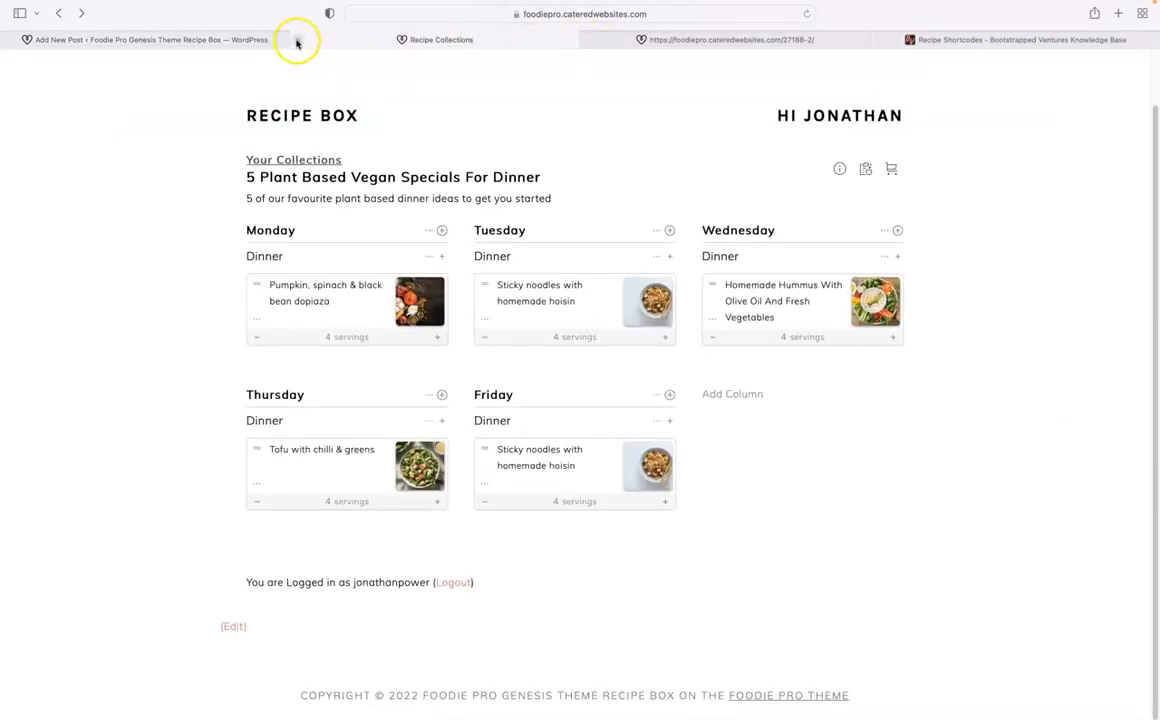
pyautogui.click(681, 40)
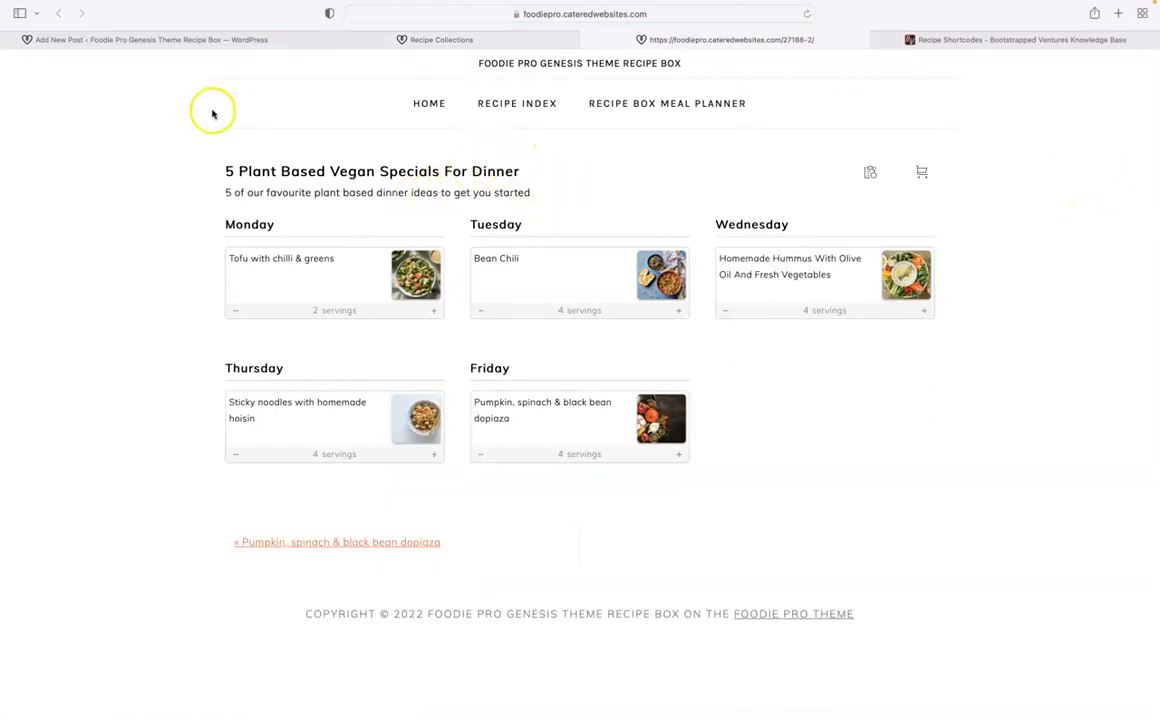
# Return to the post editor and title the post "Post One"
pyautogui.click(142, 42)
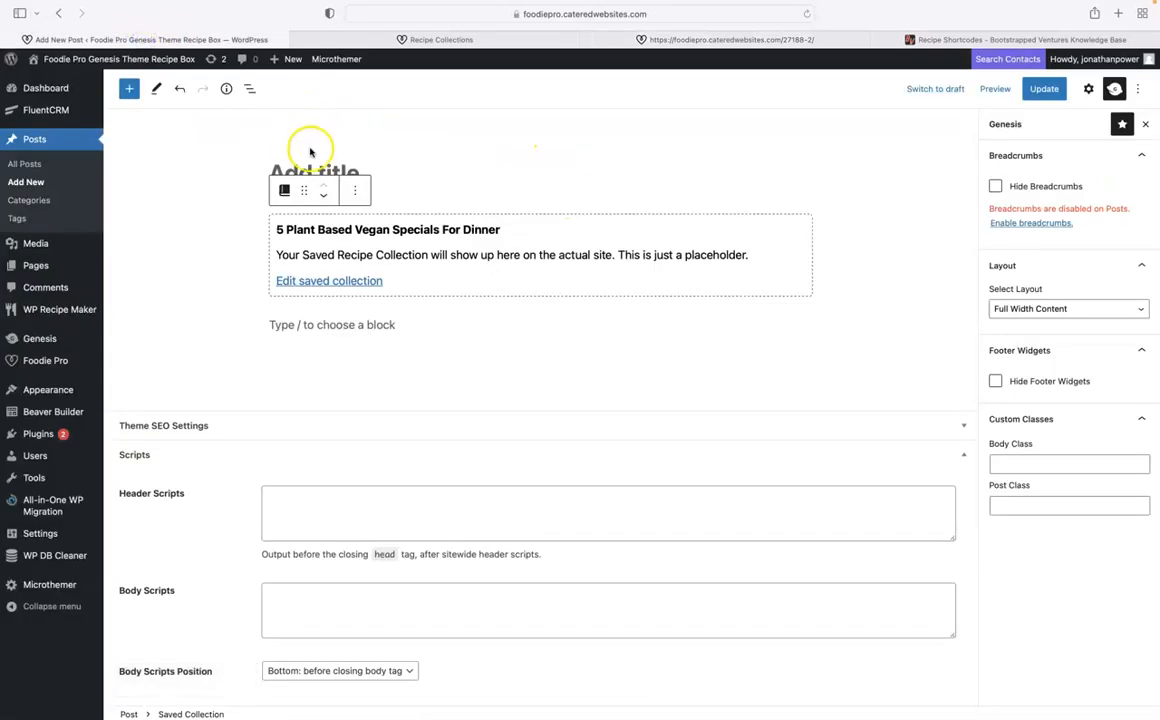
pyautogui.click(372, 174)
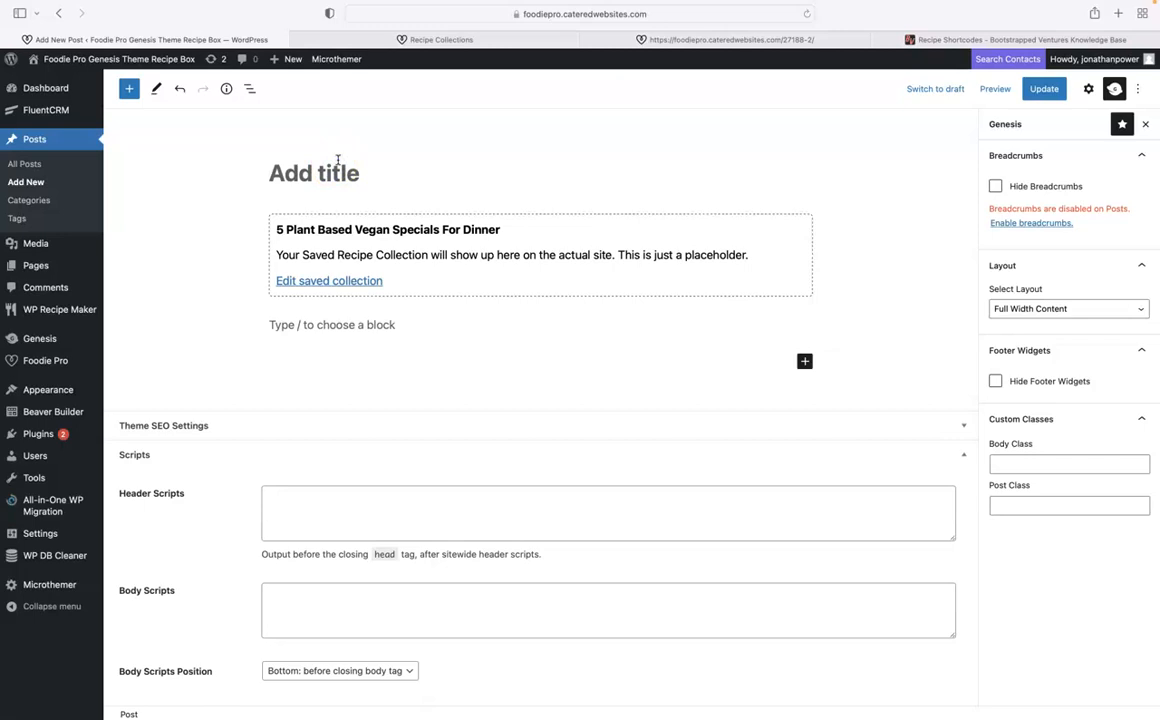
pyautogui.write('Post One')
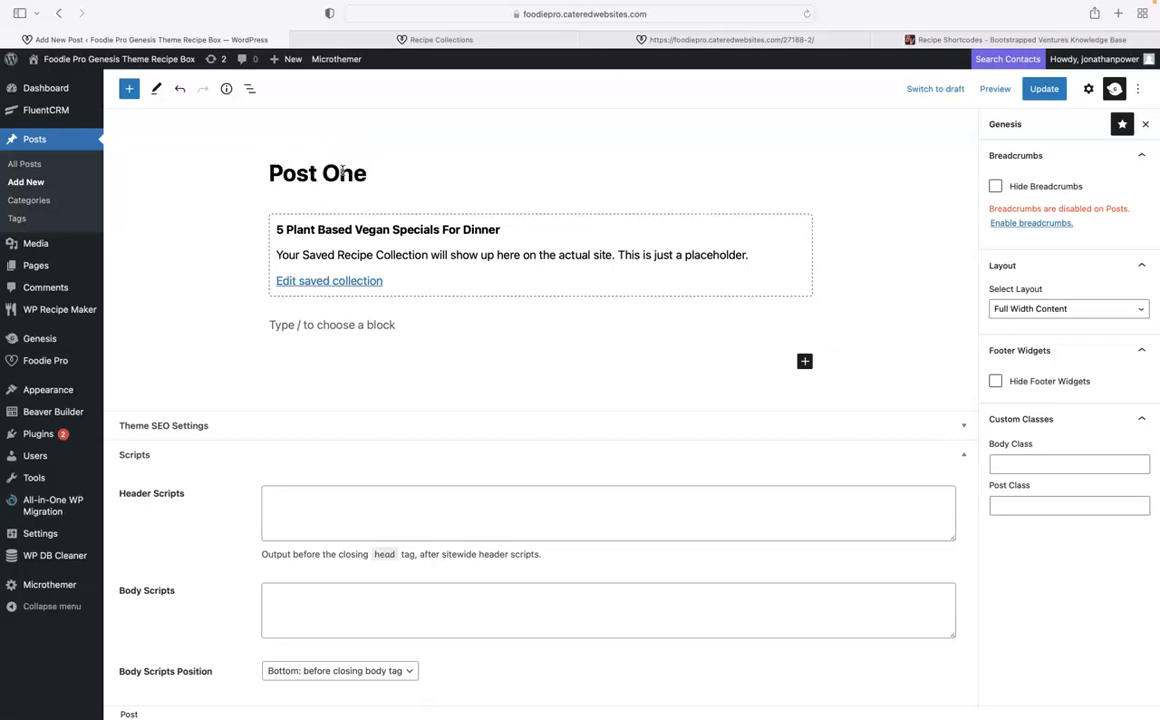
# Update Post One, and start a new post titled "Post Two"
pyautogui.click(1042, 92)
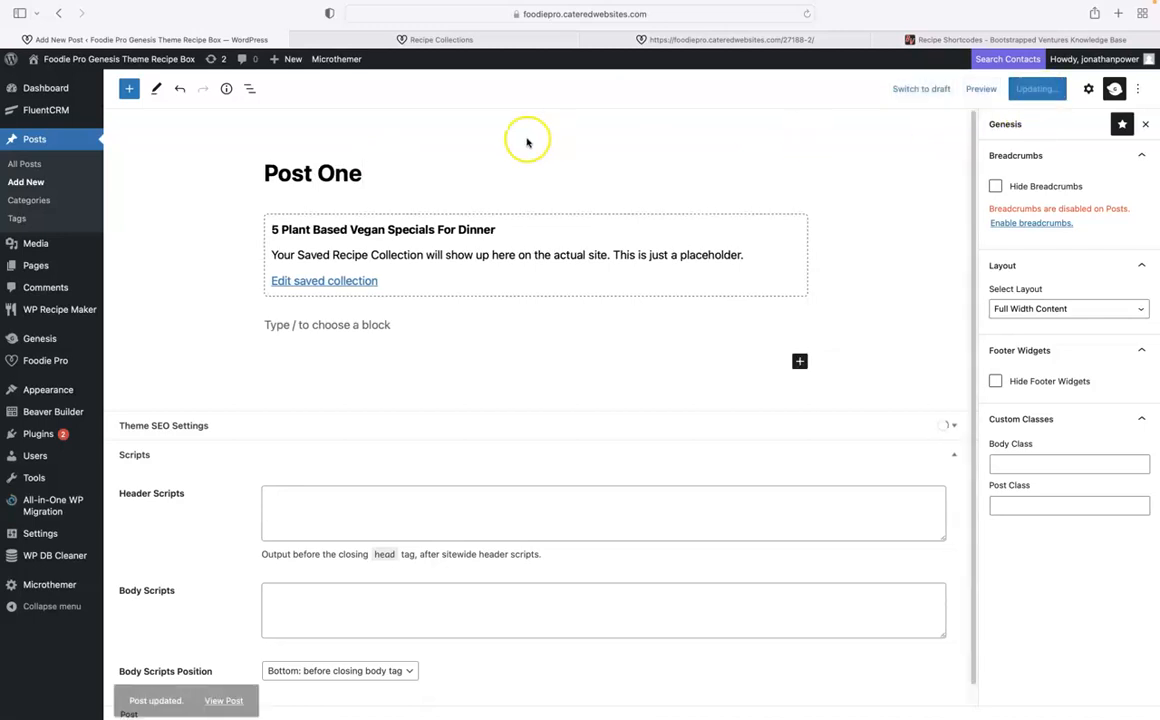
pyautogui.click(28, 183)
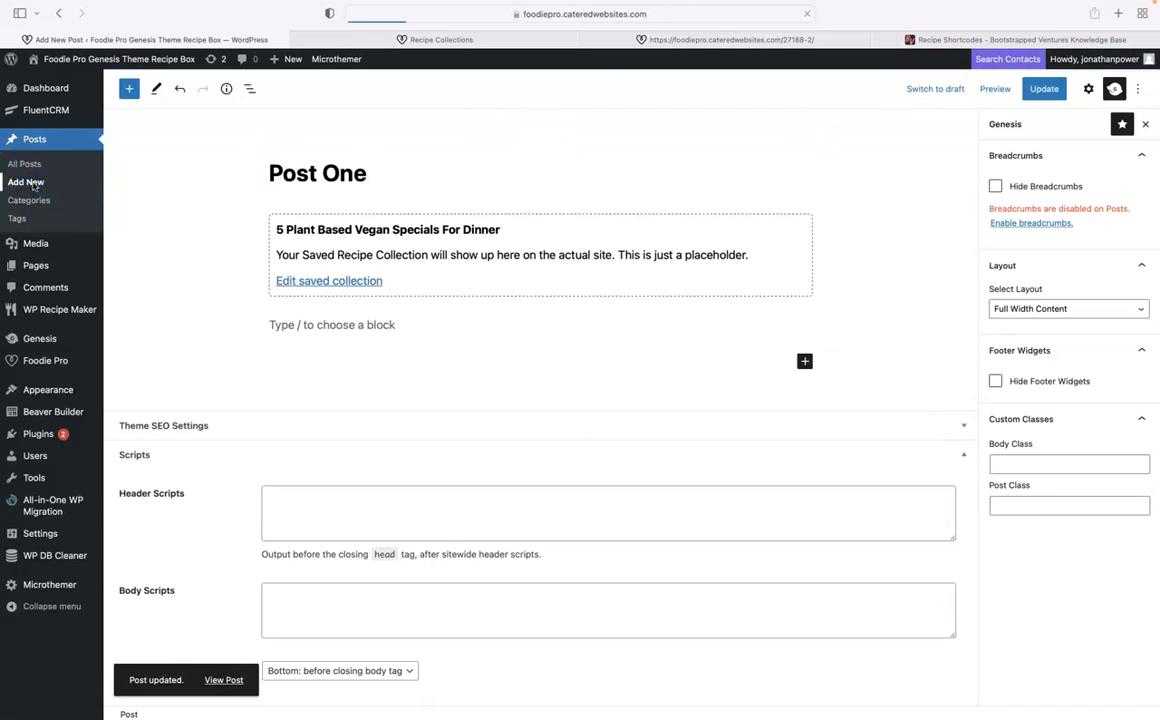
pyautogui.click(278, 196)
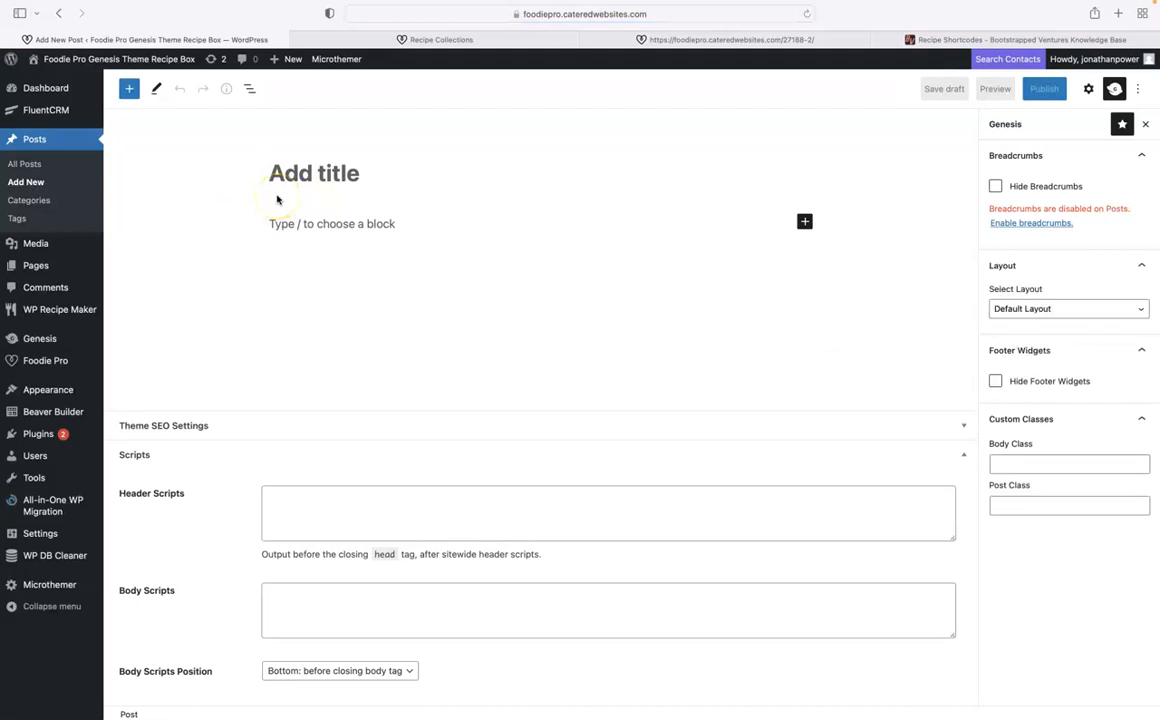
pyautogui.write('Post Two')
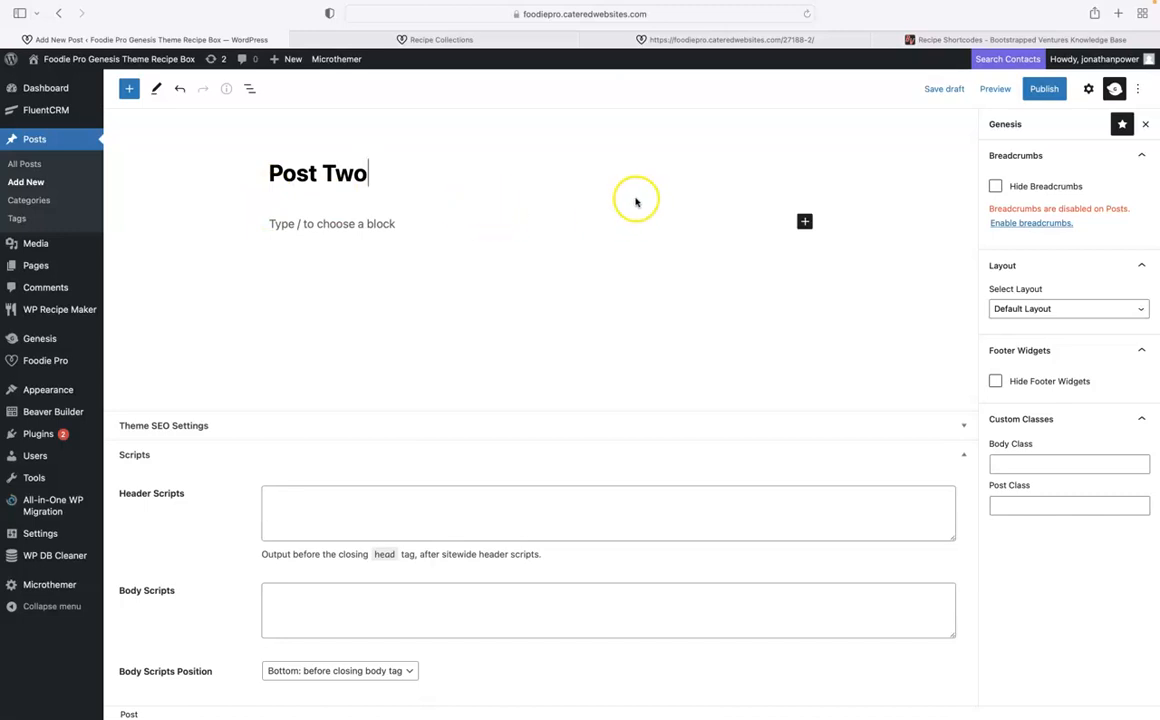
# Insert a Saved Collection block in Post Two and set its saved collection ID to 27042
pyautogui.click(805, 223)
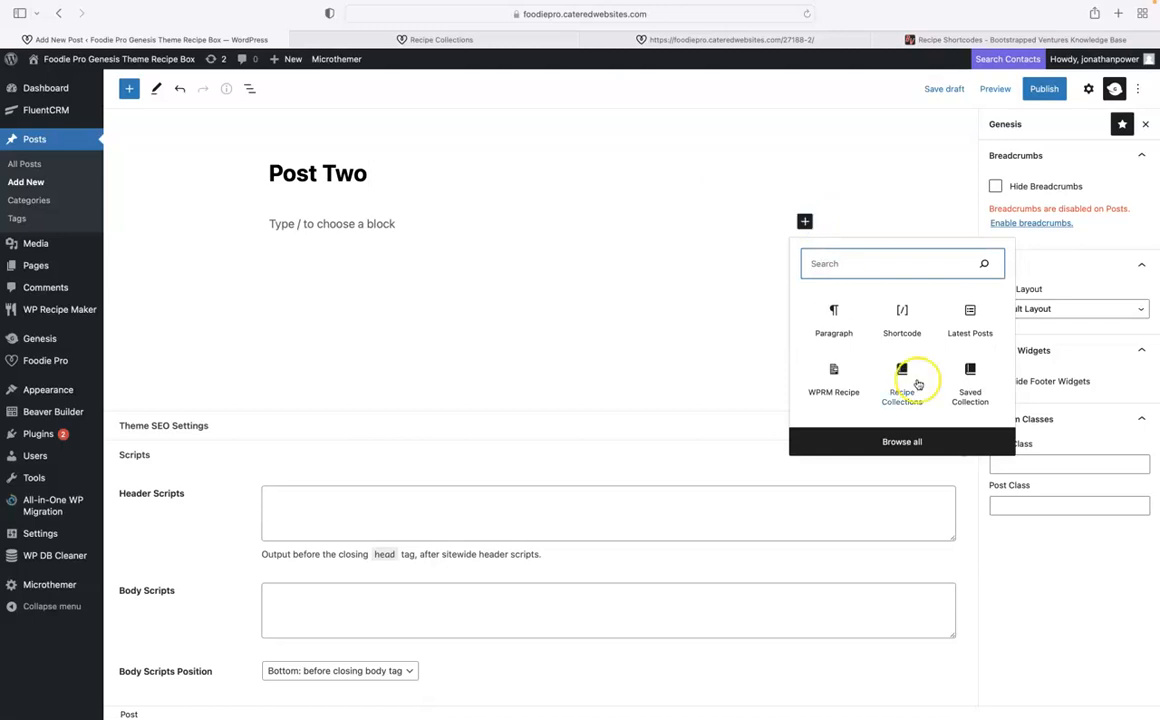
pyautogui.click(968, 376)
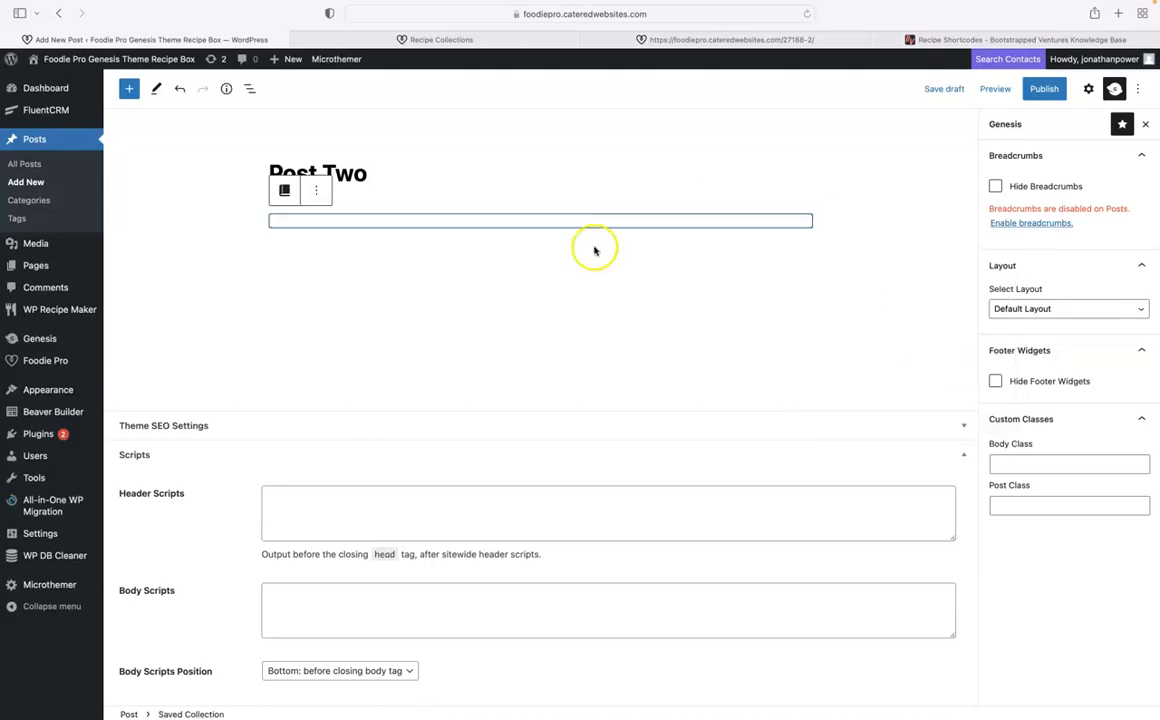
pyautogui.click(525, 242)
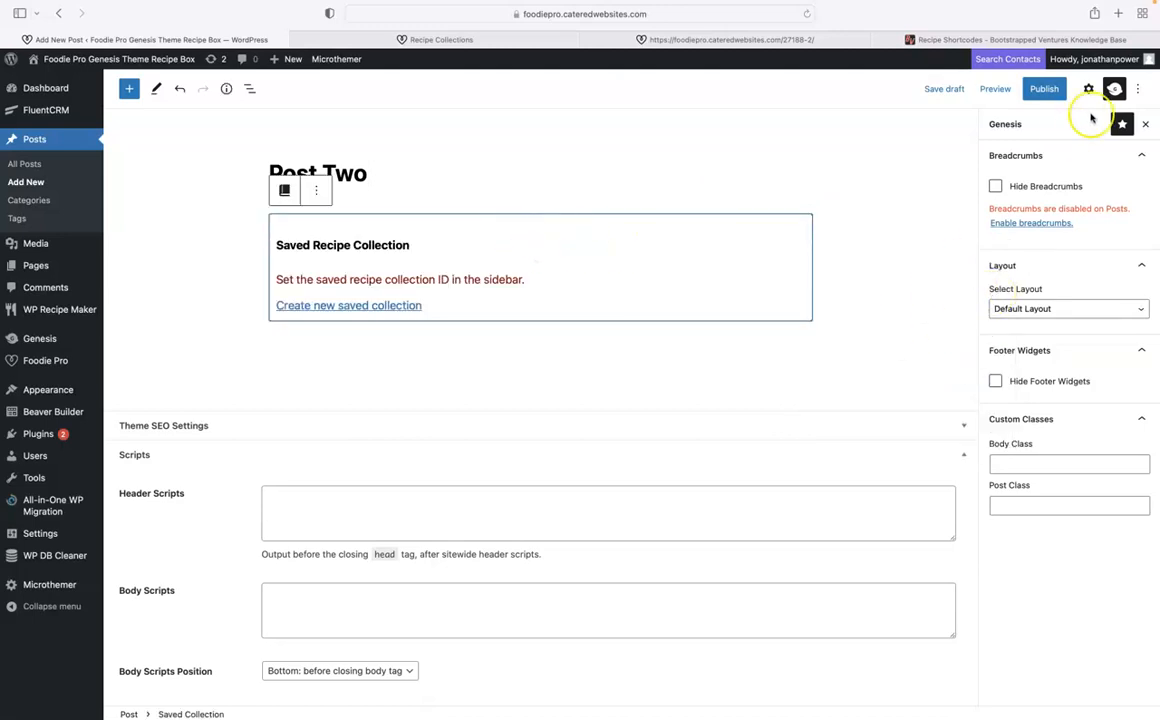
pyautogui.click(1144, 125)
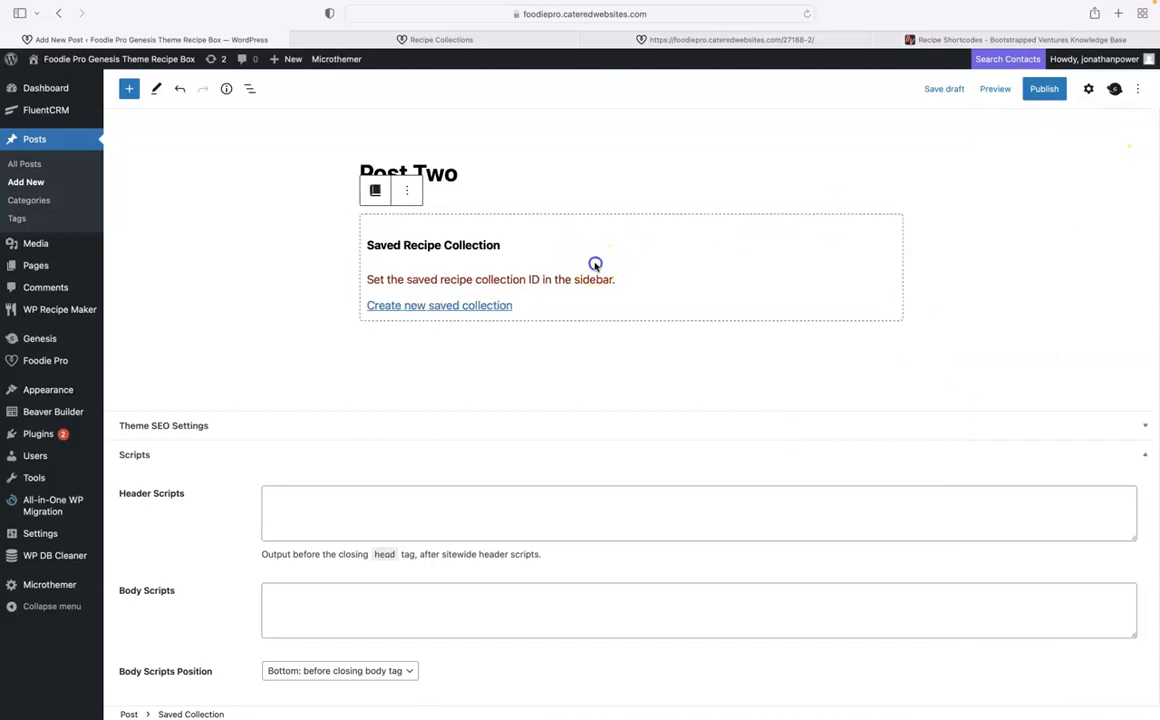
pyautogui.click(1089, 89)
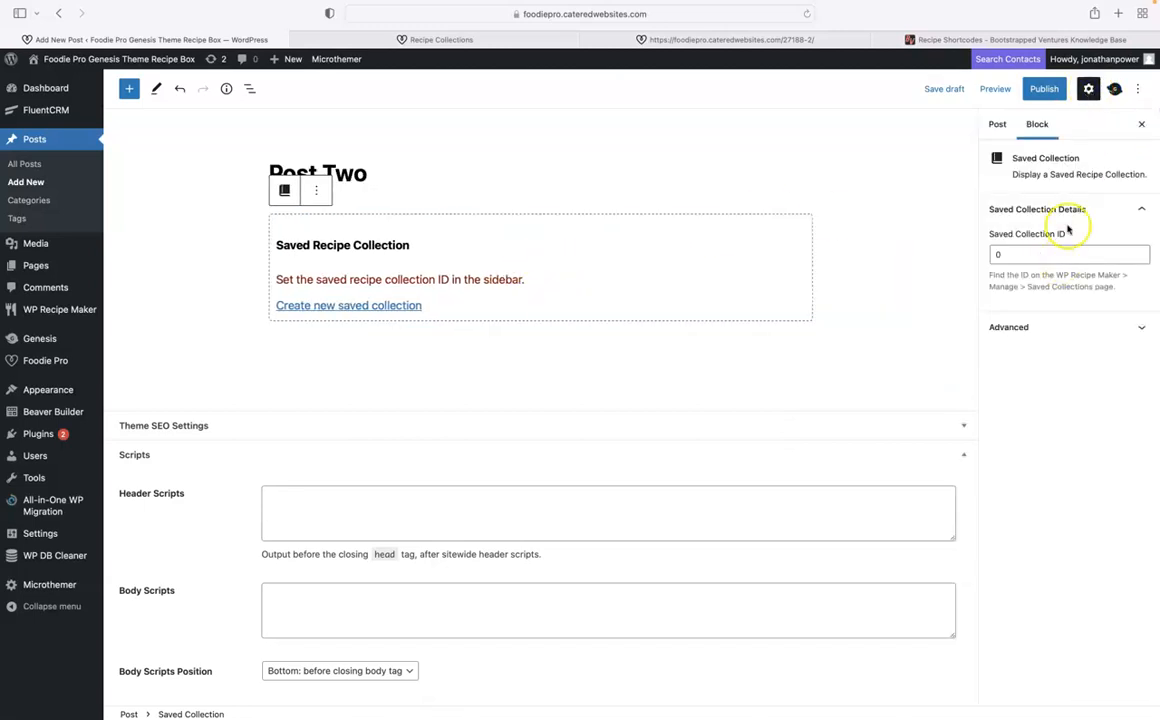
pyautogui.click(995, 257)
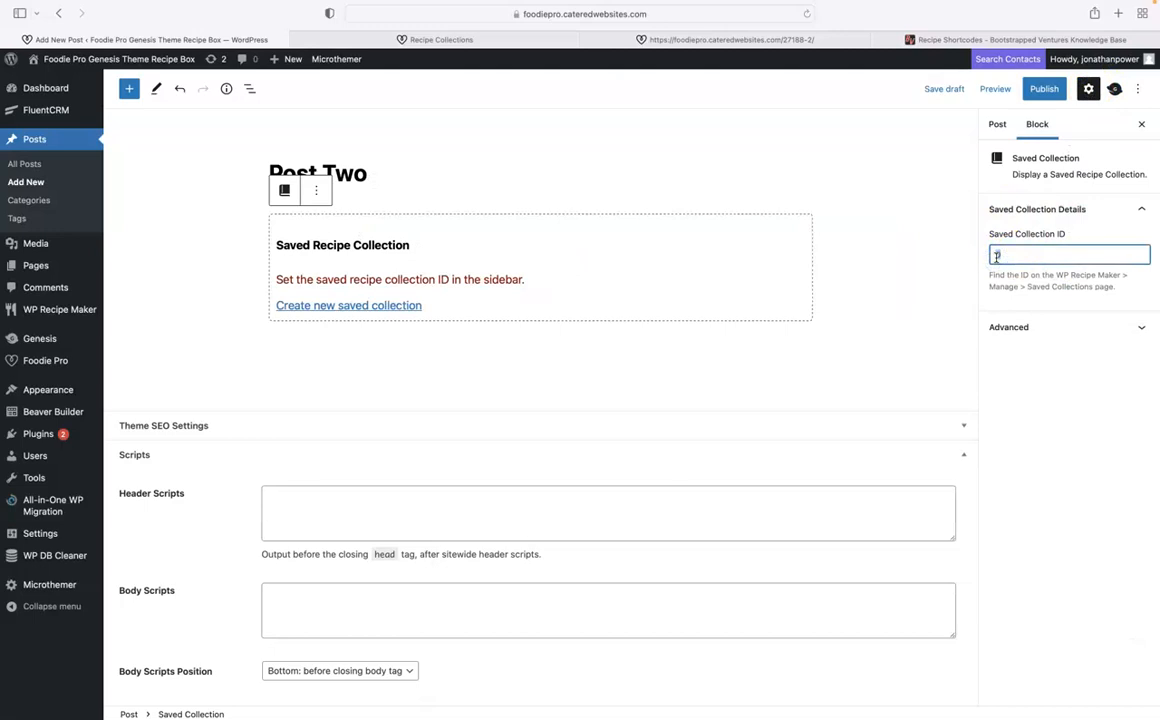
pyautogui.write('27042')
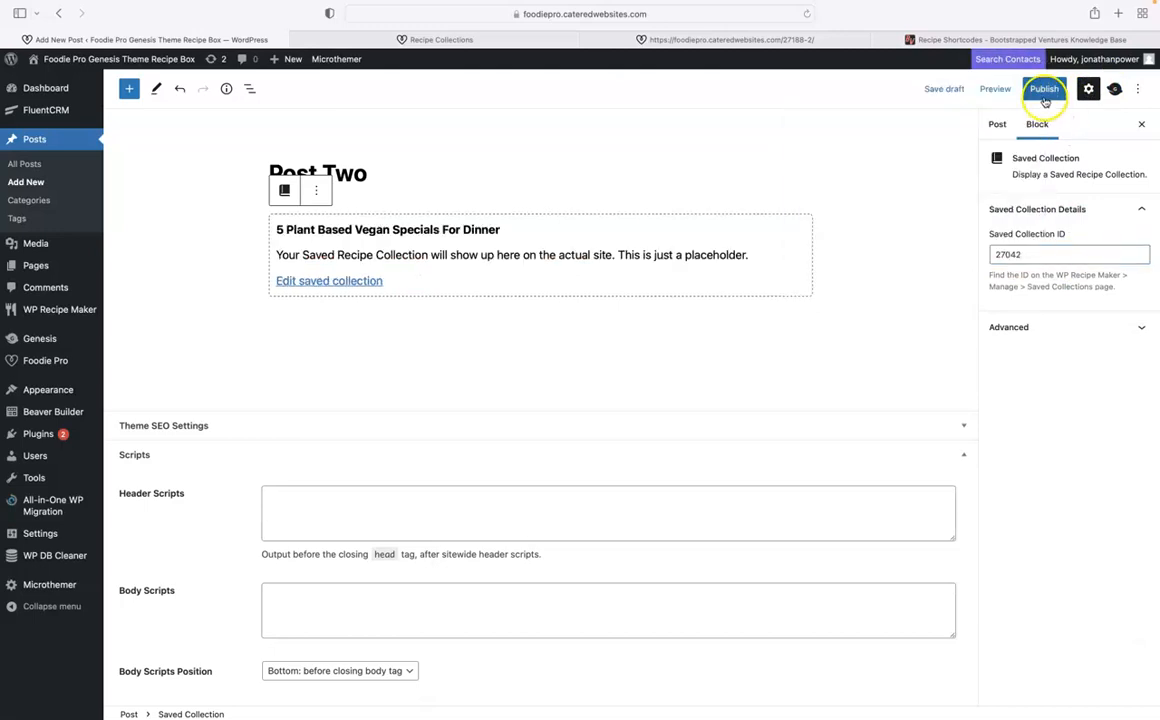
# Publish Post Two and view the live post in a new browser tab
pyautogui.click(1045, 100)
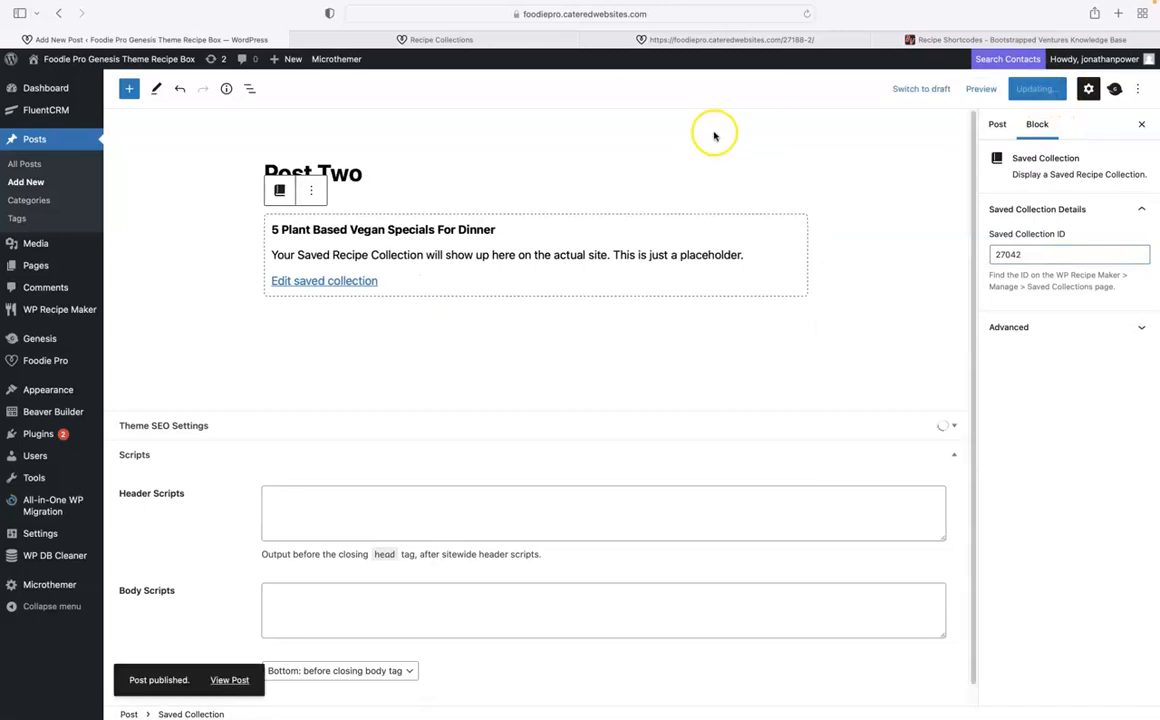
pyautogui.rightClick(227, 684)
pyautogui.click(285, 559)
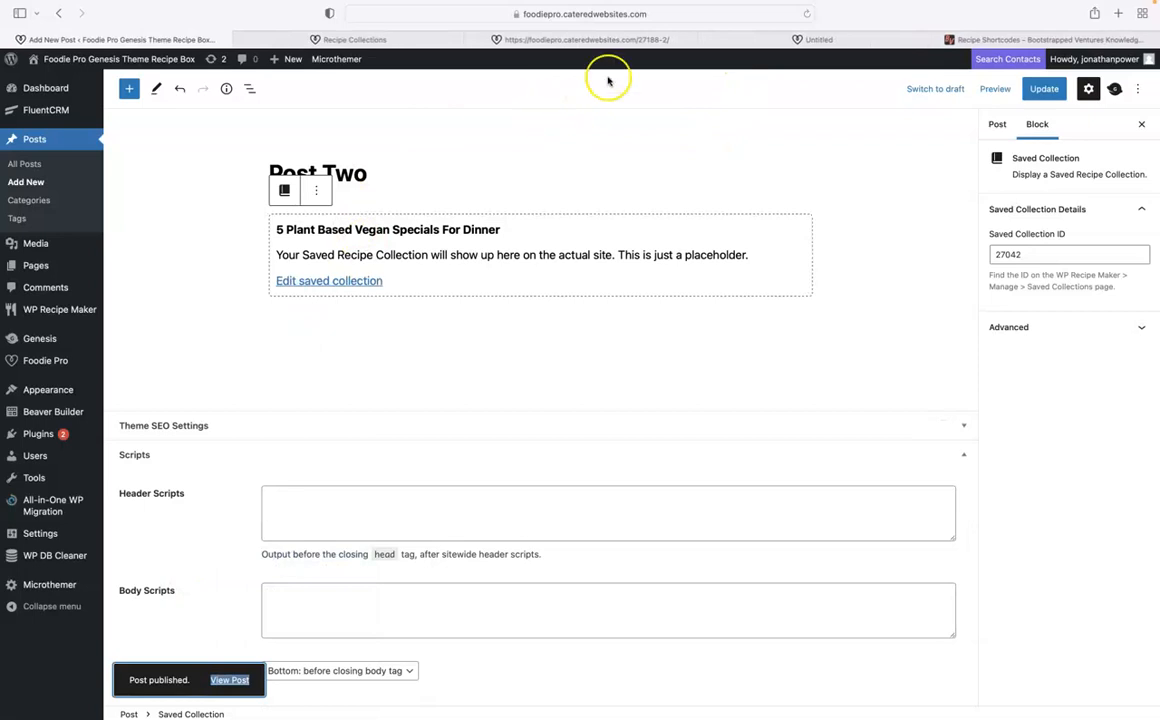
pyautogui.click(594, 41)
pyautogui.click(743, 41)
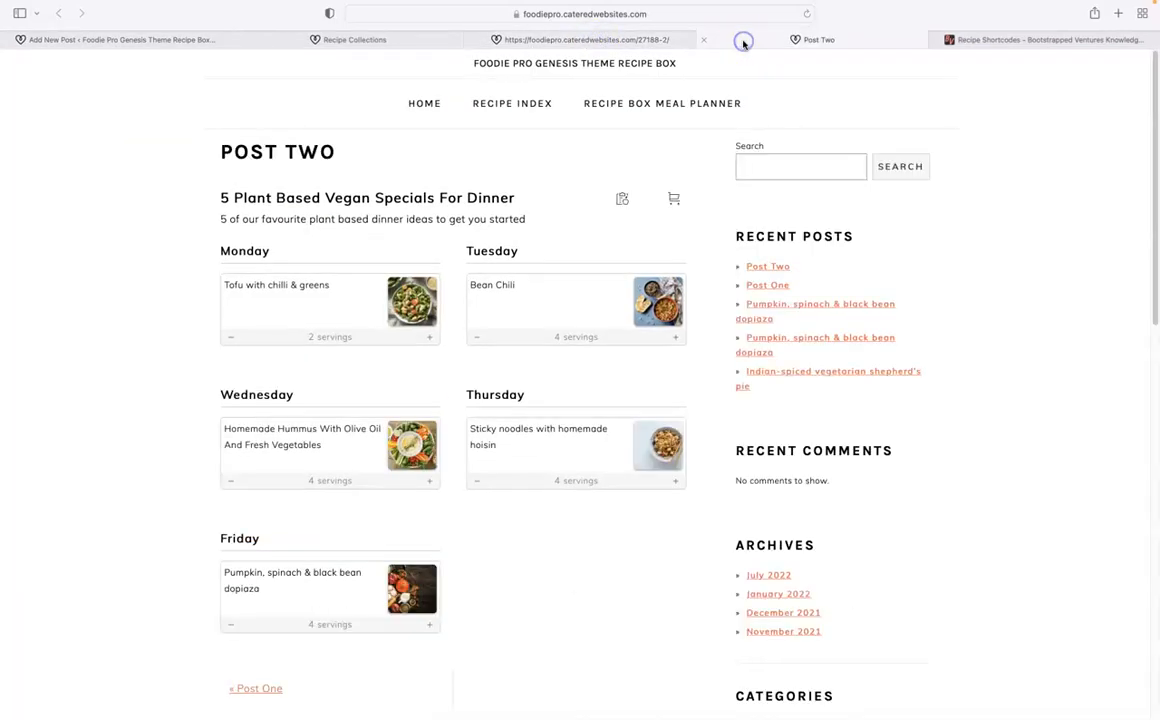
# Return to the Post Two editor, set its Genesis layout to Full Width Content, and update the post
pyautogui.click(124, 40)
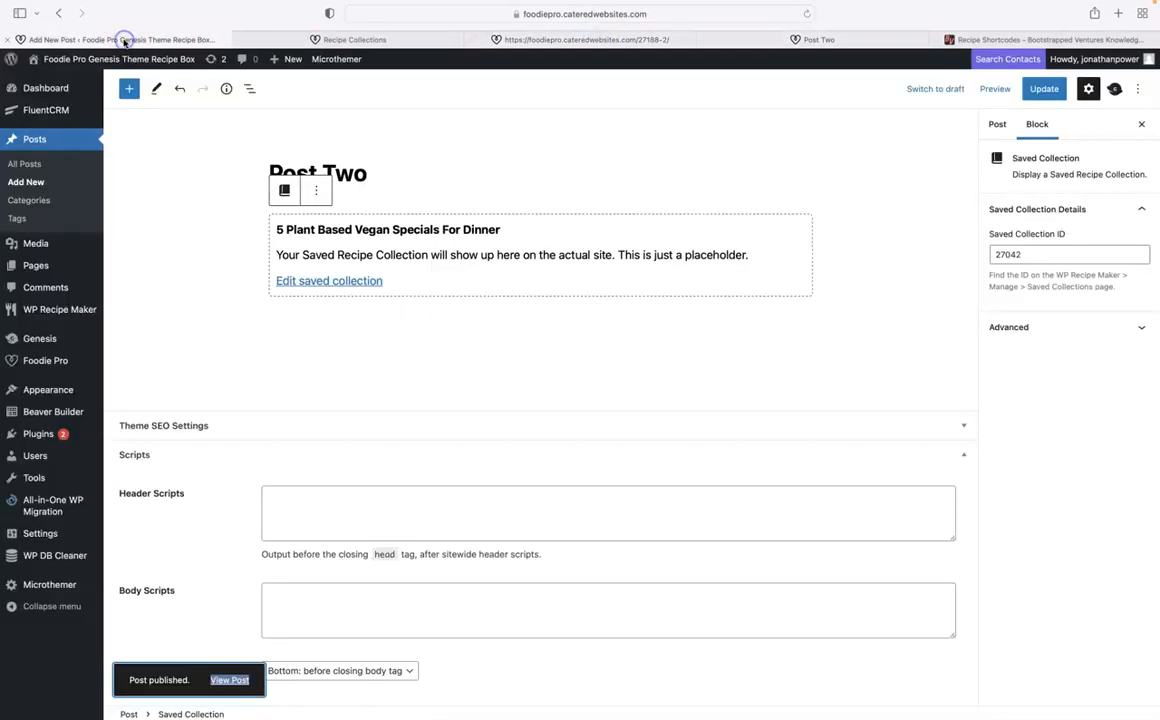
pyautogui.click(1114, 89)
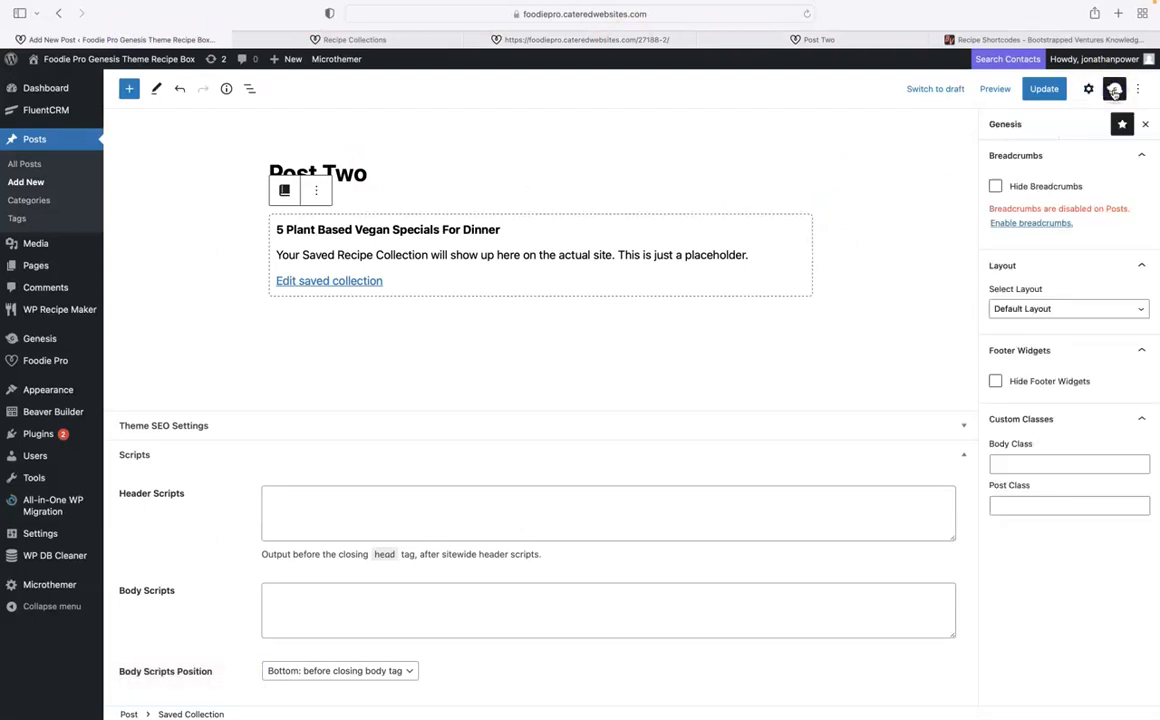
pyautogui.click(1008, 309)
pyautogui.click(1000, 391)
pyautogui.click(1043, 88)
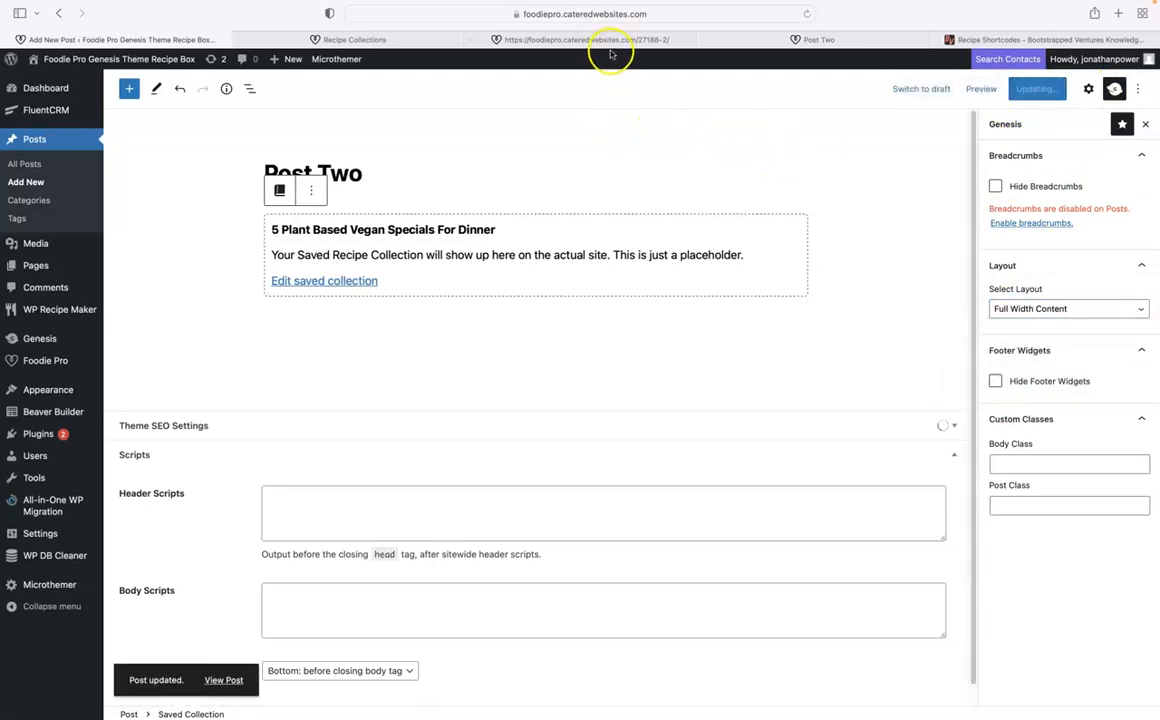
# Create a new page titled "Weekly Meal Plans" and publish it
pyautogui.moveTo(30, 268)
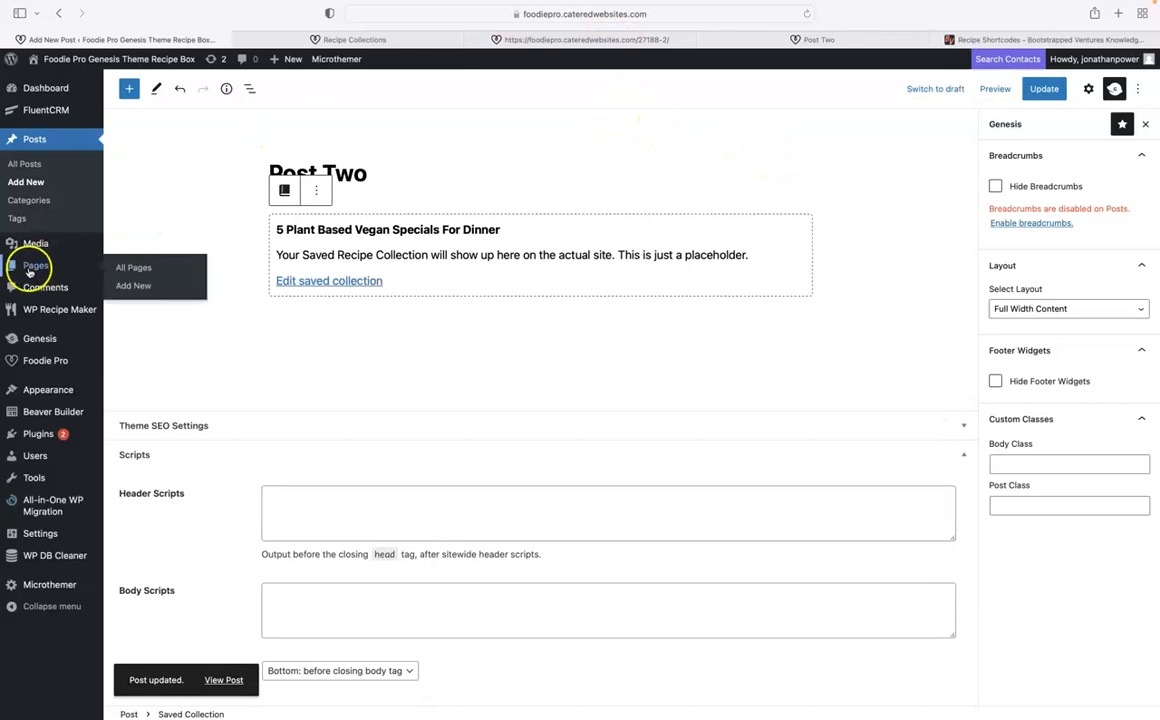
pyautogui.click(133, 286)
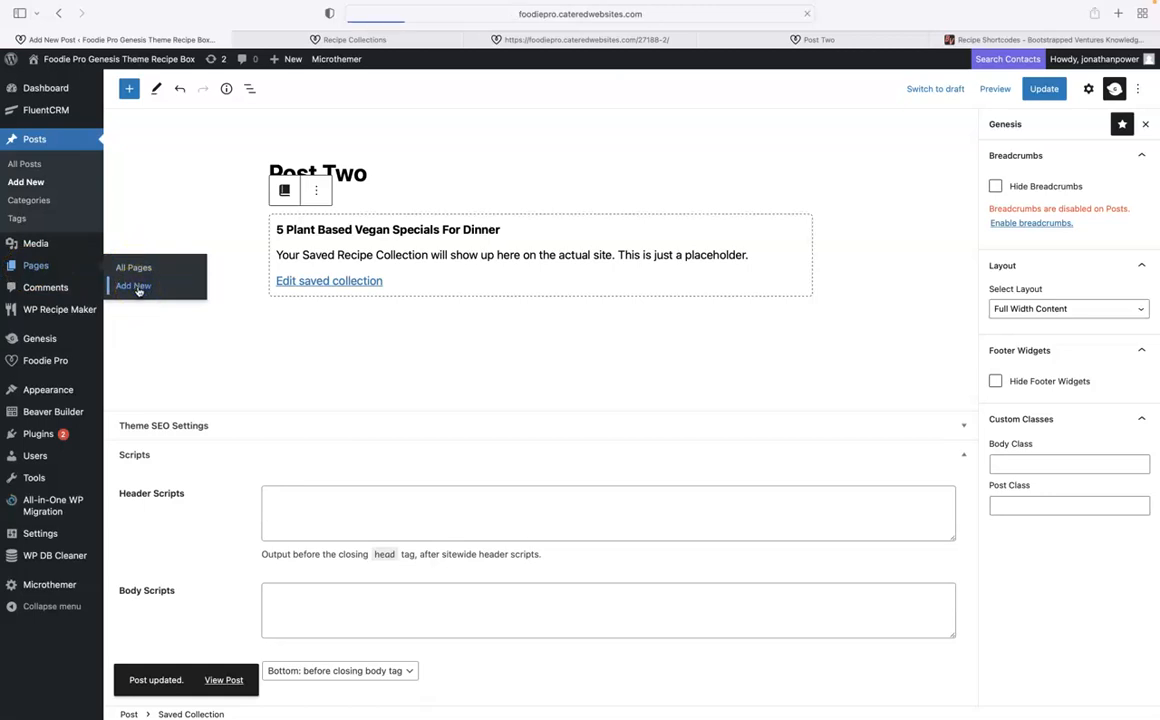
pyautogui.click(356, 174)
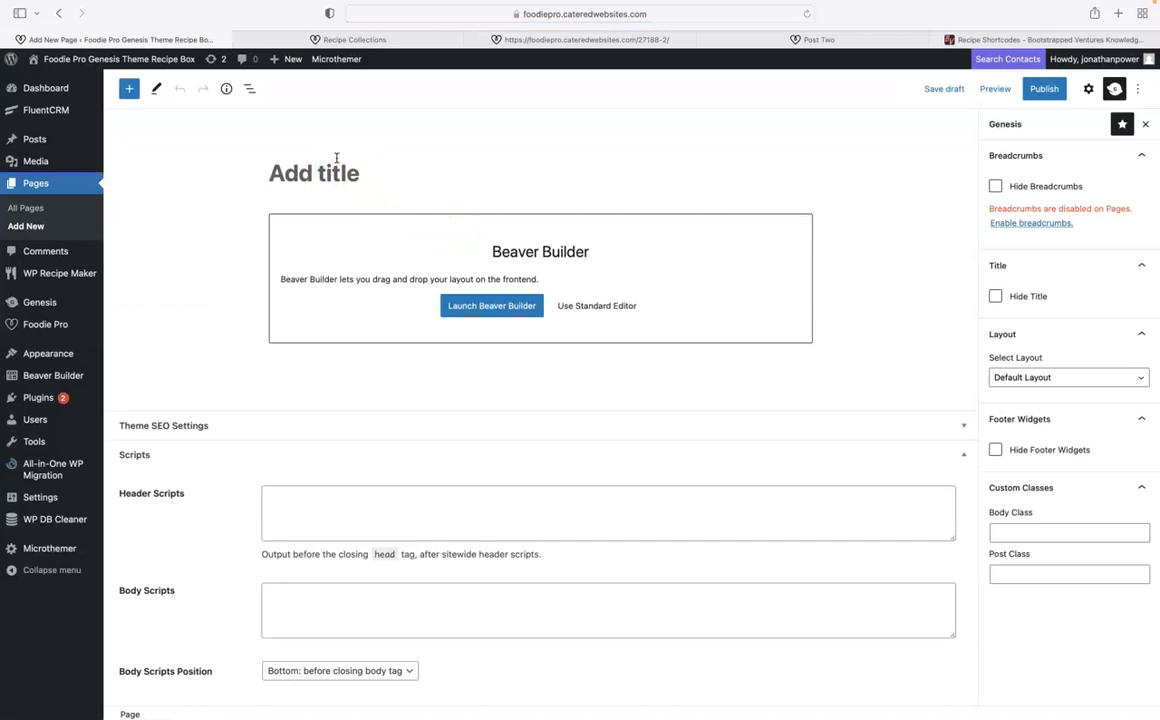
pyautogui.write('Meal Plans')
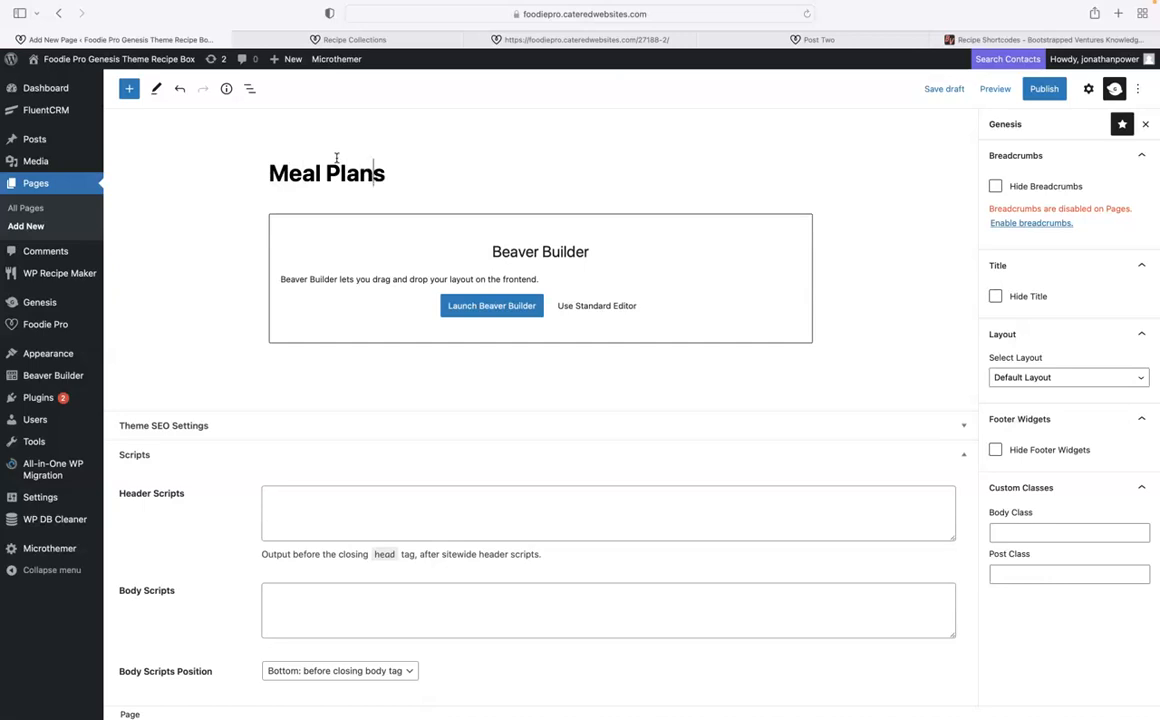
pyautogui.write('Weekly')
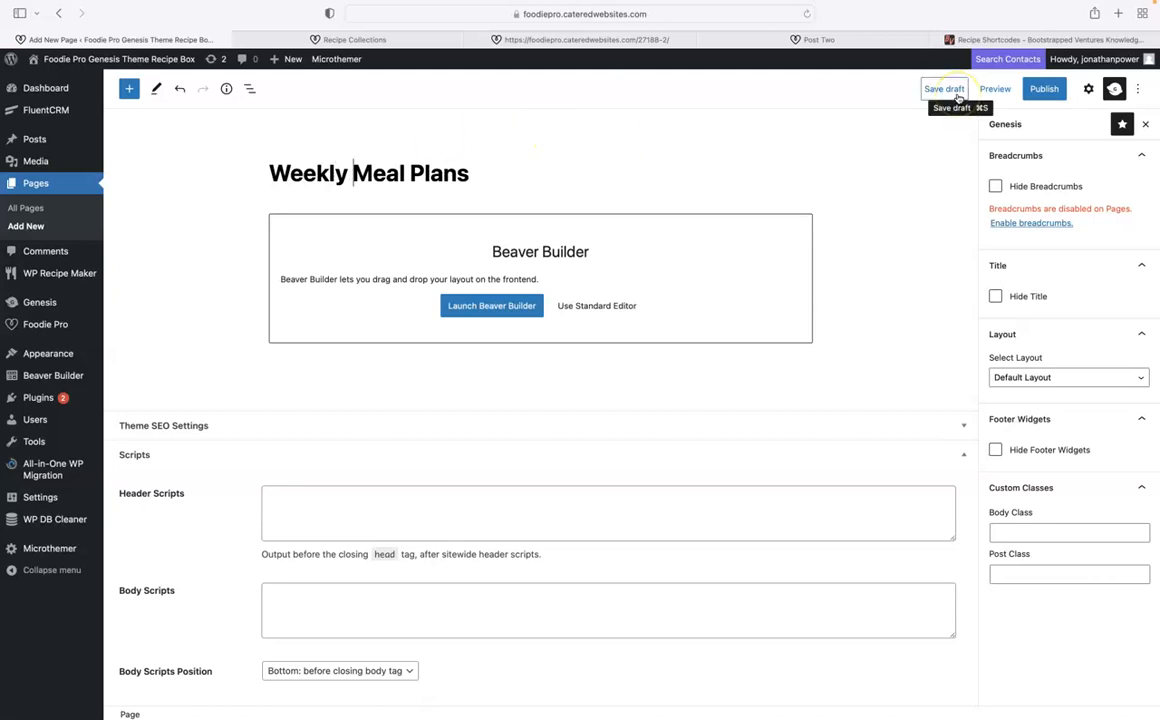
pyautogui.click(1042, 90)
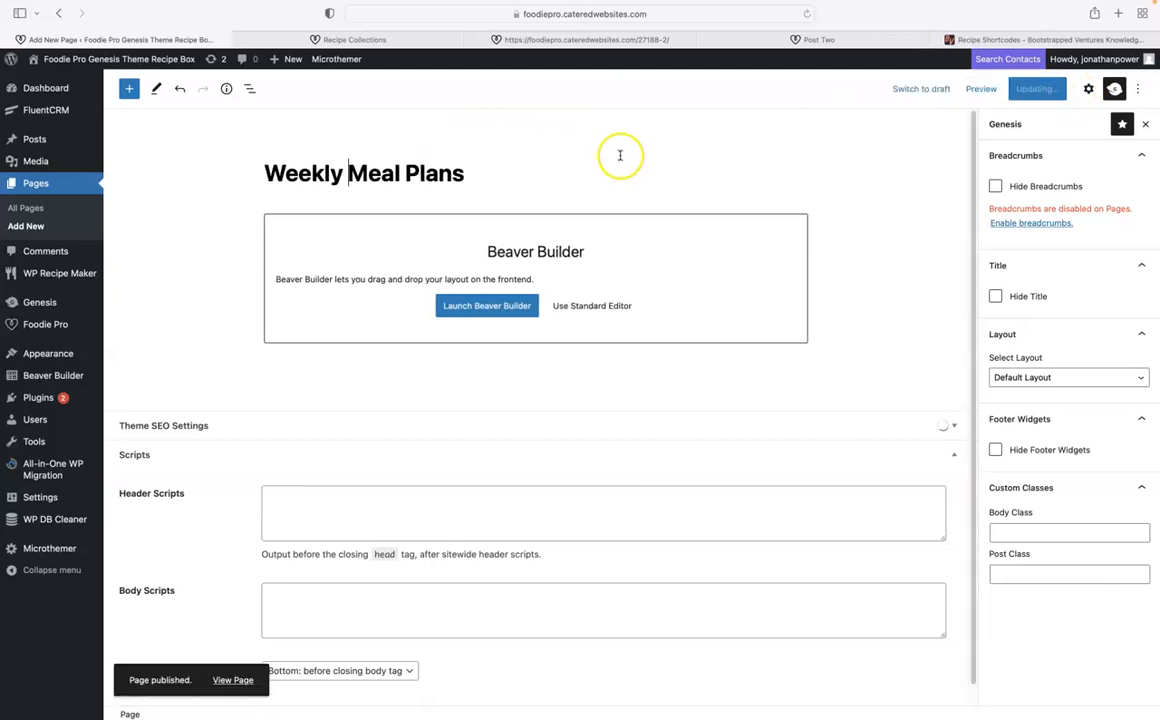
# Open the site's menu settings in a new browser tab, add the Weekly Meal Plans page to the Main Menu, and save the menu
pyautogui.moveTo(52, 358)
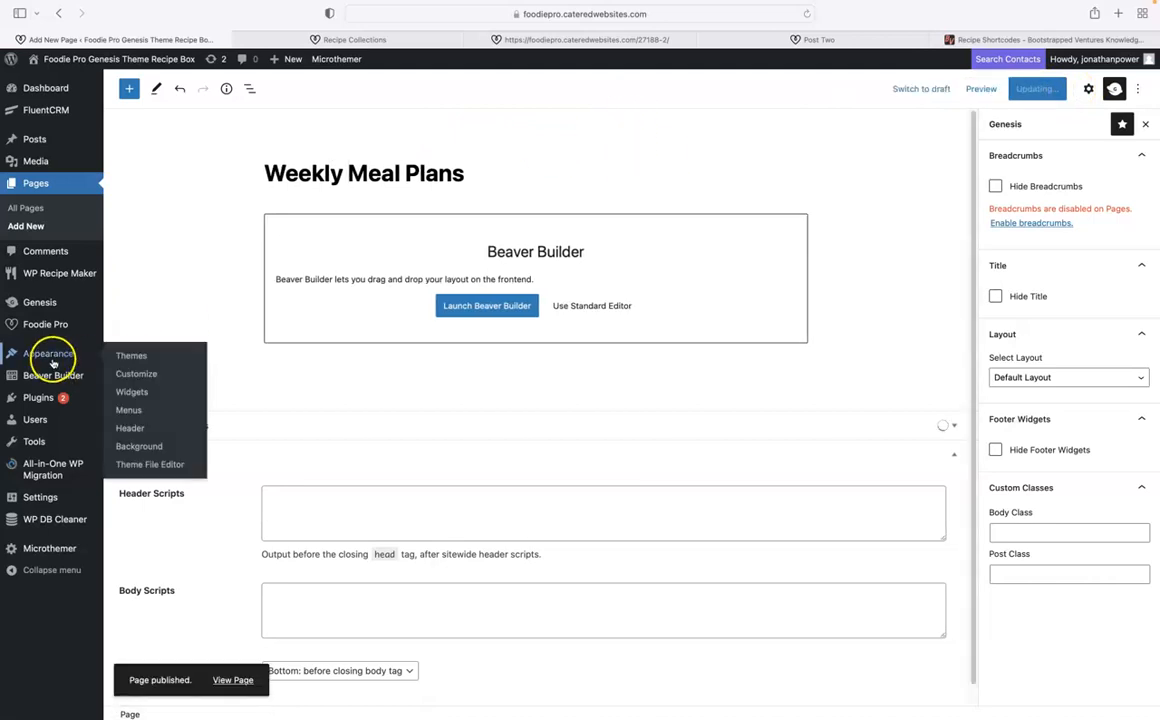
pyautogui.rightClick(128, 412)
pyautogui.click(178, 417)
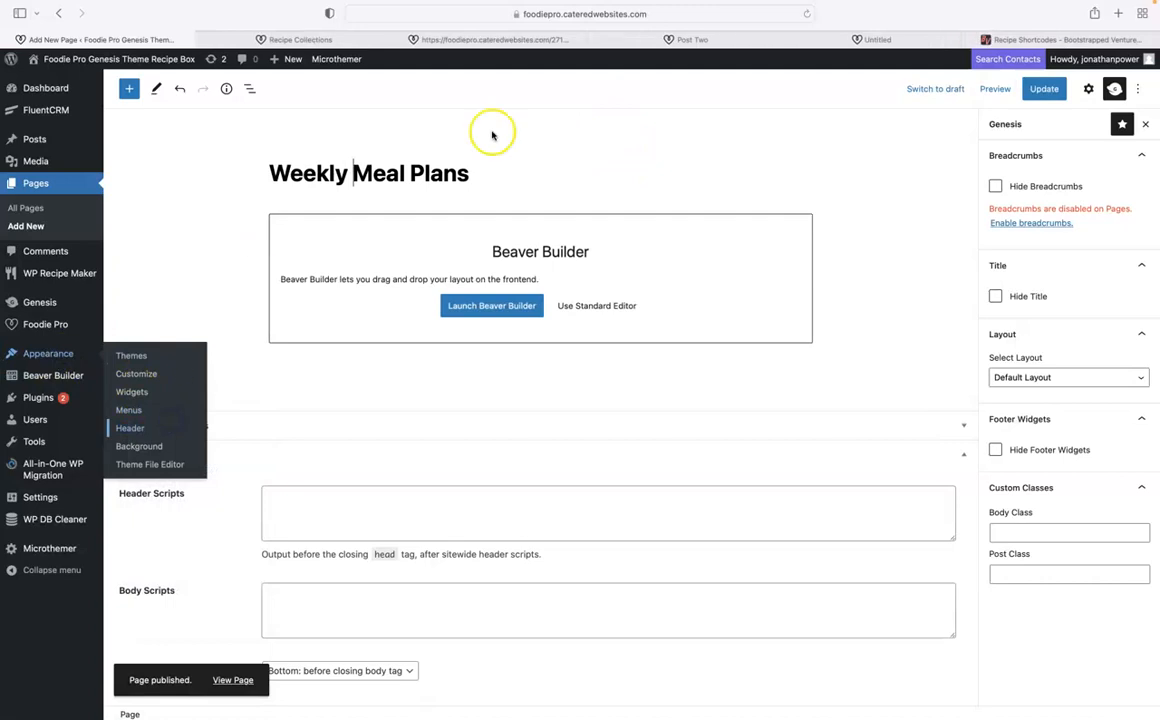
pyautogui.click(862, 40)
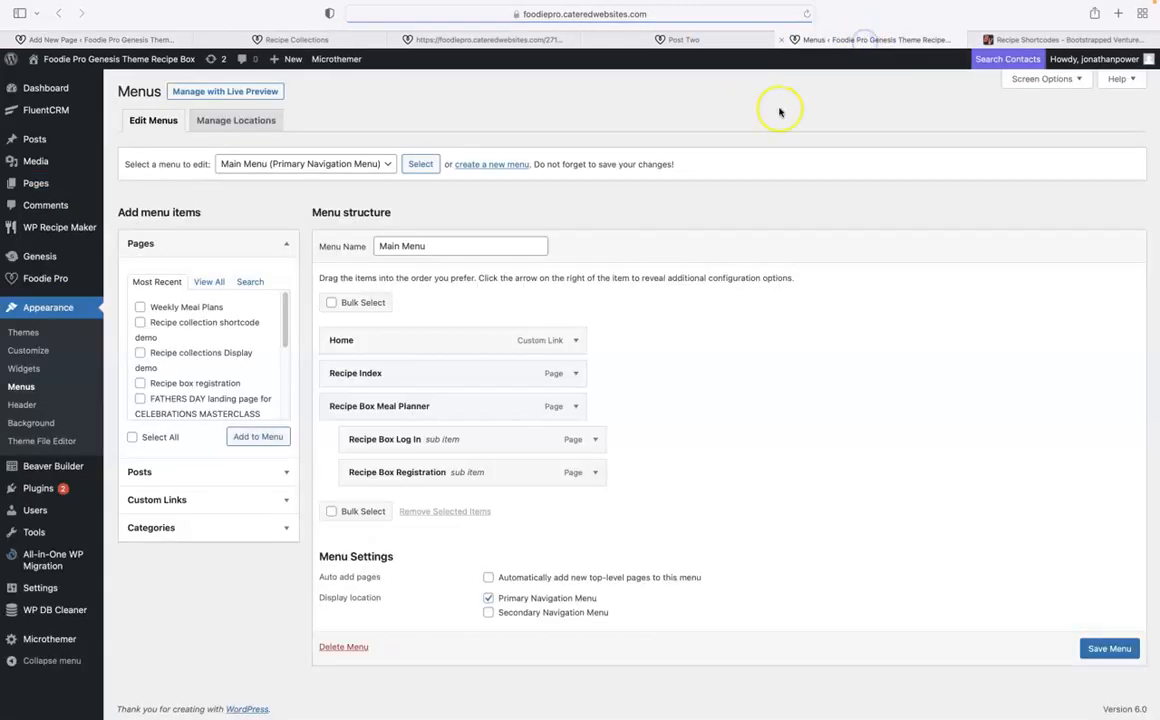
pyautogui.click(140, 307)
pyautogui.click(255, 438)
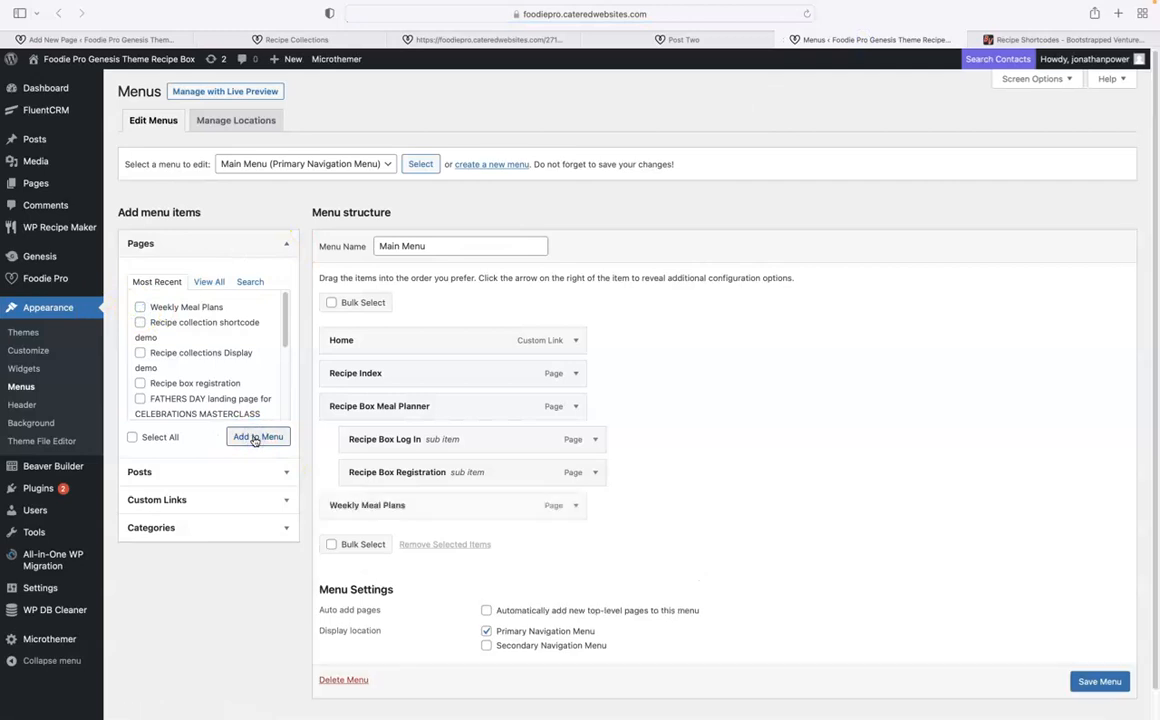
pyautogui.click(1095, 684)
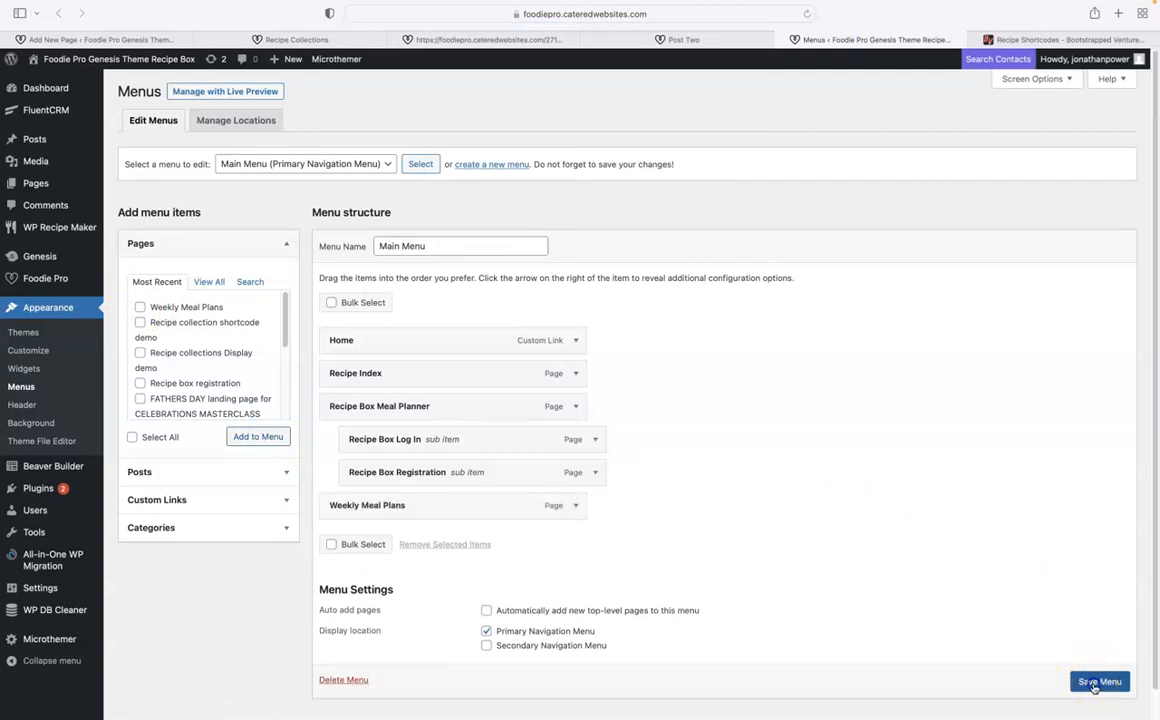
# Close the menu settings, shortcode documentation and live post tabs, and return to the Weekly Meal Plans page editor
pyautogui.click(783, 40)
pyautogui.click(781, 43)
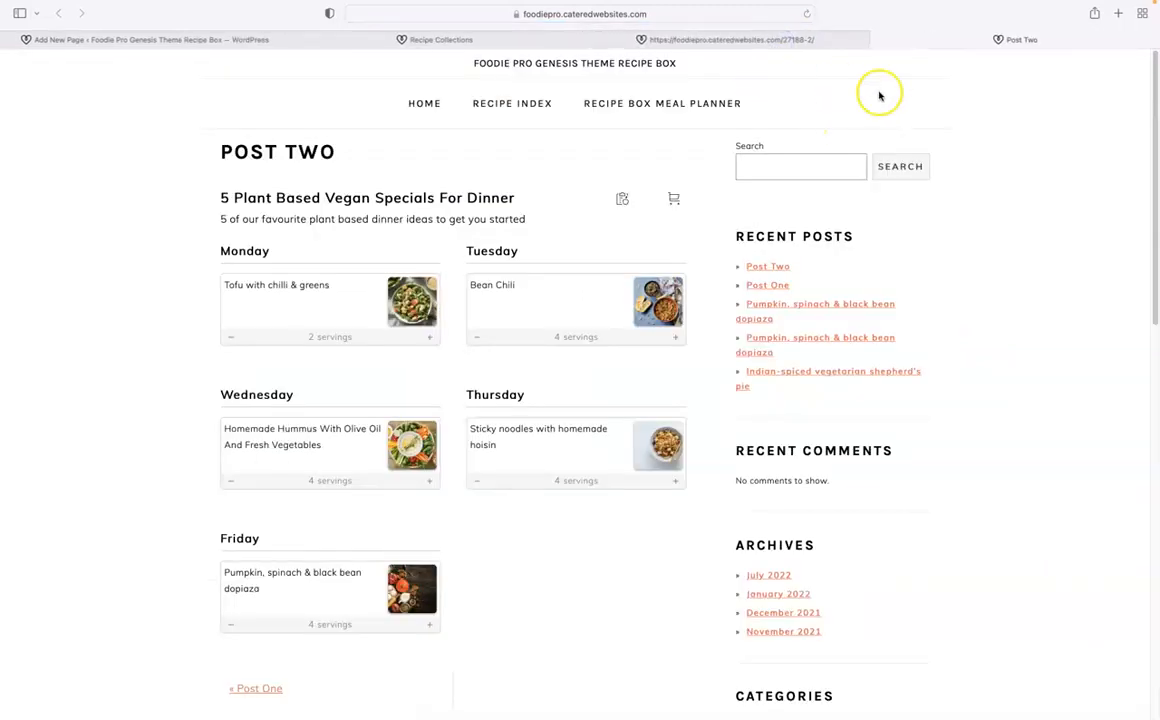
pyautogui.click(875, 43)
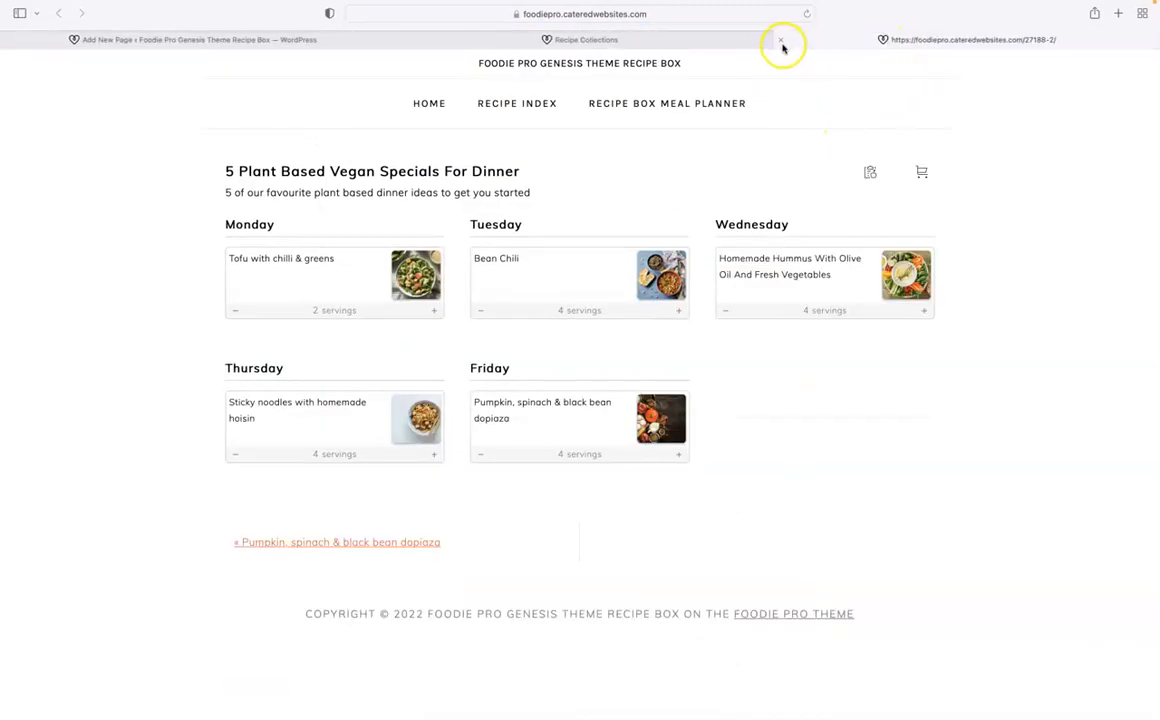
pyautogui.click(783, 45)
pyautogui.click(355, 40)
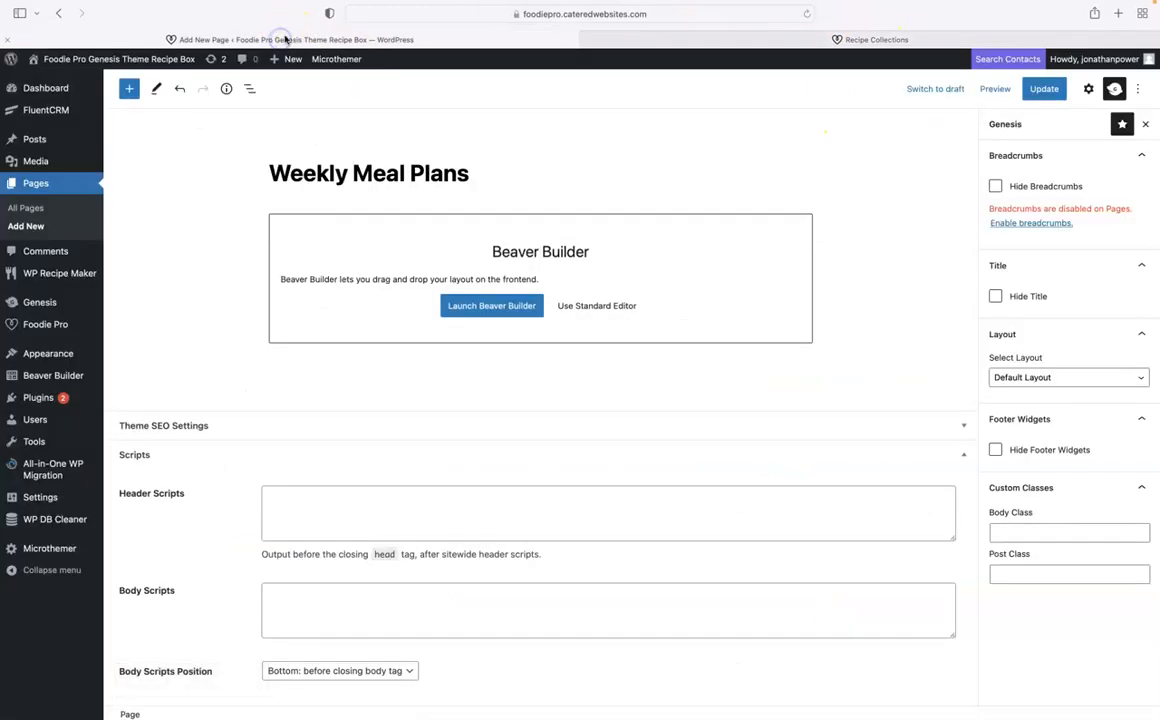
# Look at the Weekly Meal Plans page in Beaver Builder and return to the page editor
pyautogui.click(469, 314)
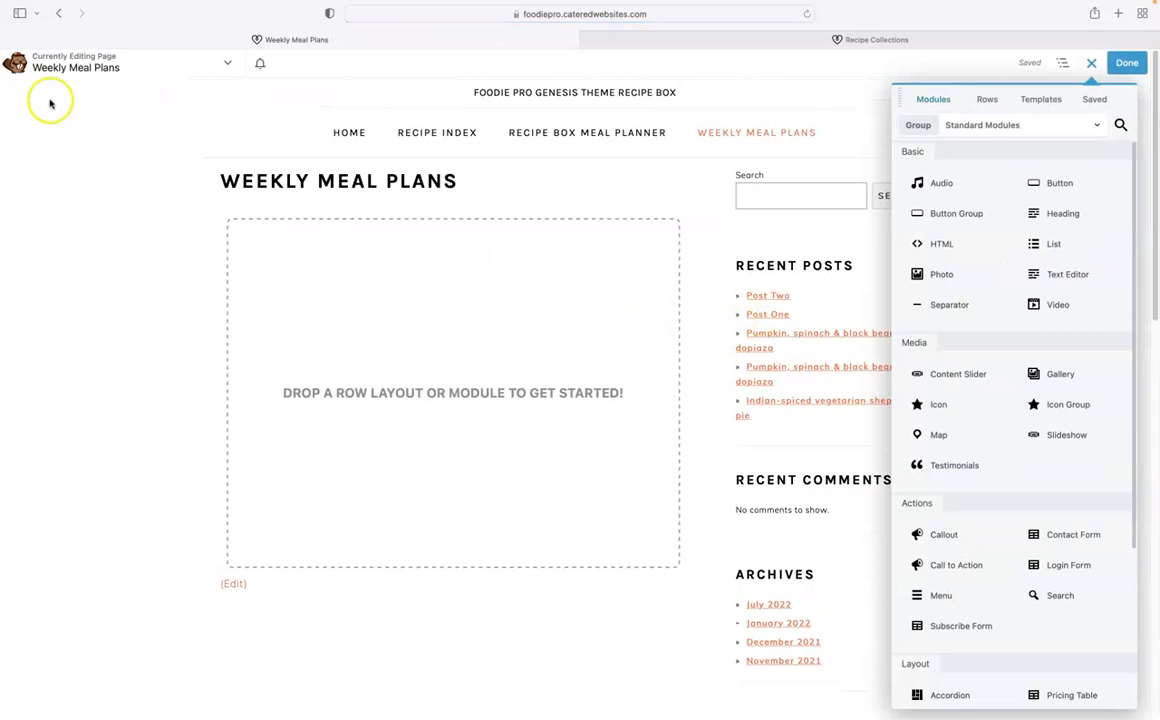
pyautogui.click(56, 14)
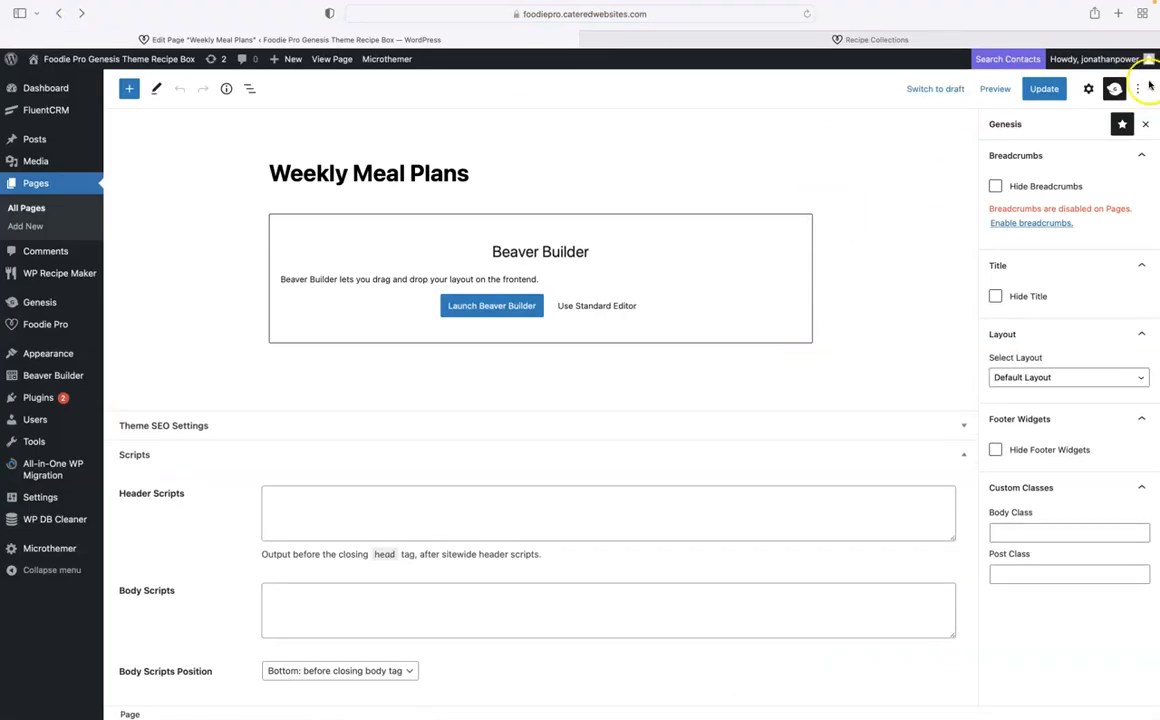
# Set the Weekly Meal Plans page's Genesis layout to Full Width Content and update the page
pyautogui.click(1114, 89)
pyautogui.click(1114, 89)
pyautogui.click(1023, 379)
pyautogui.click(992, 459)
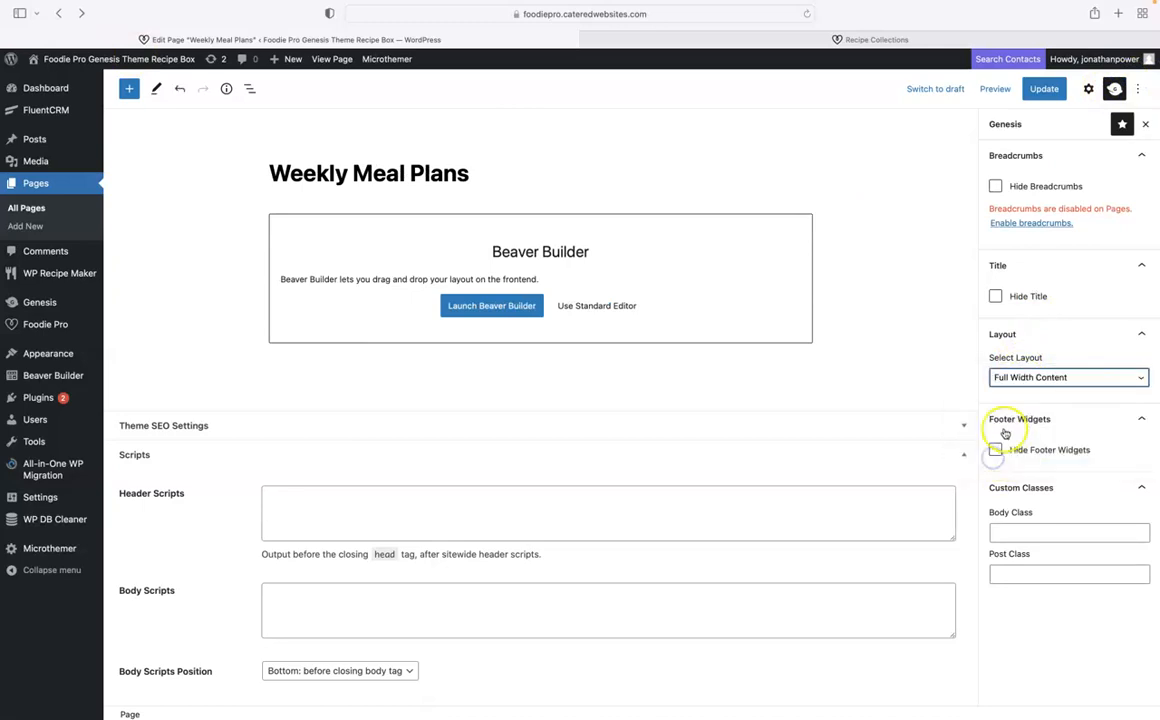
pyautogui.click(1041, 97)
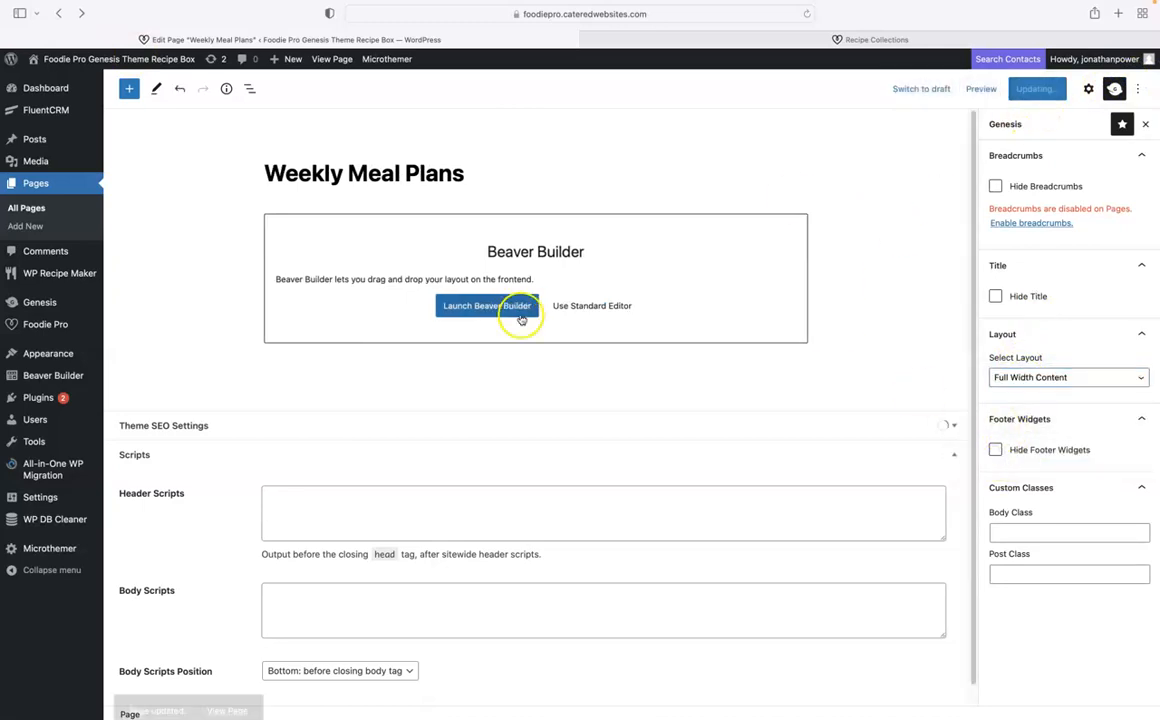
# Hide the Weekly Meal Plans page's title in its Genesis settings and update the page
pyautogui.click(474, 307)
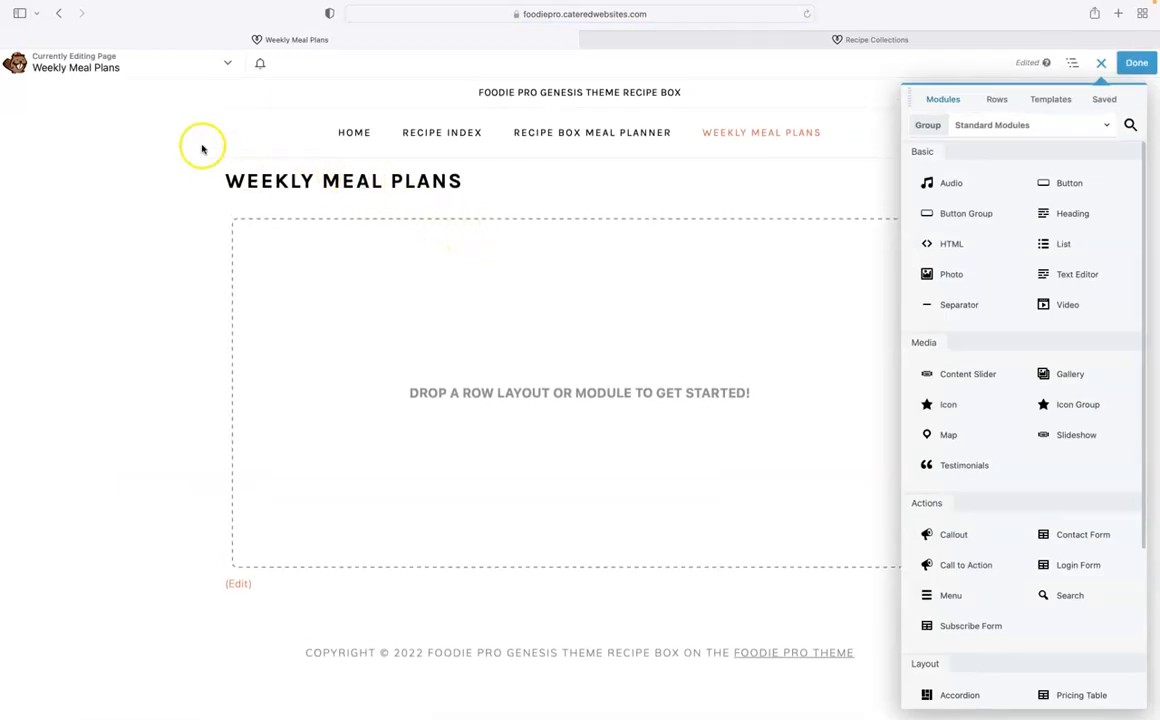
pyautogui.click(60, 14)
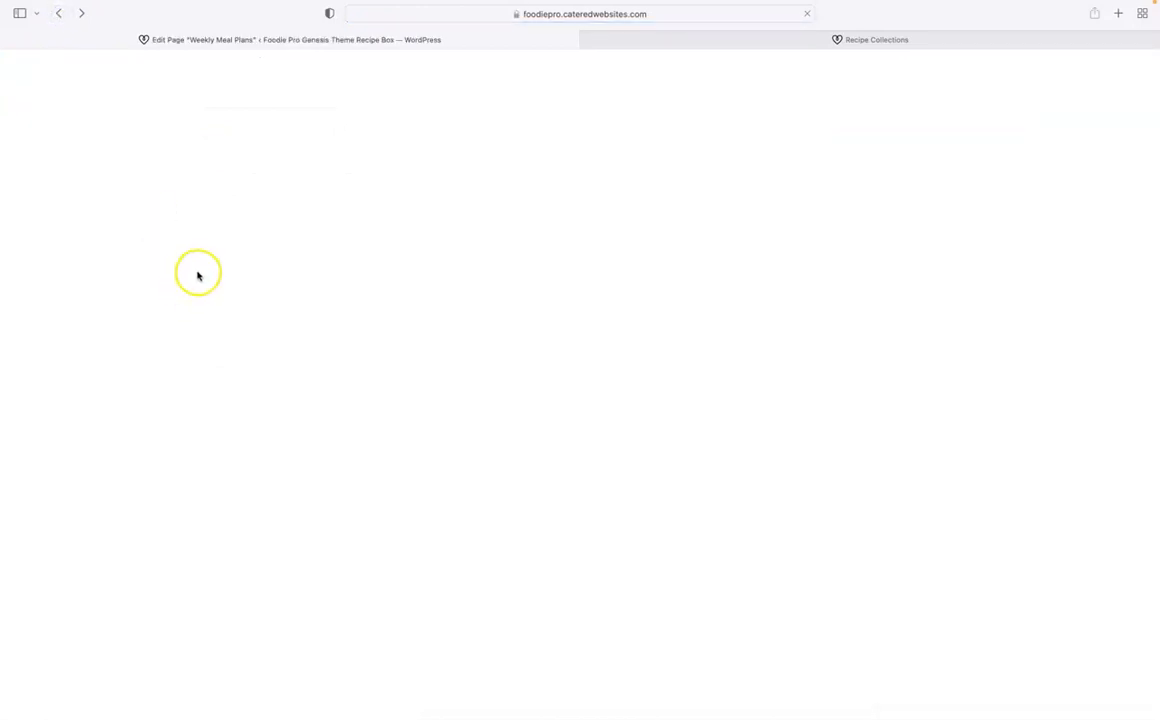
pyautogui.click(996, 297)
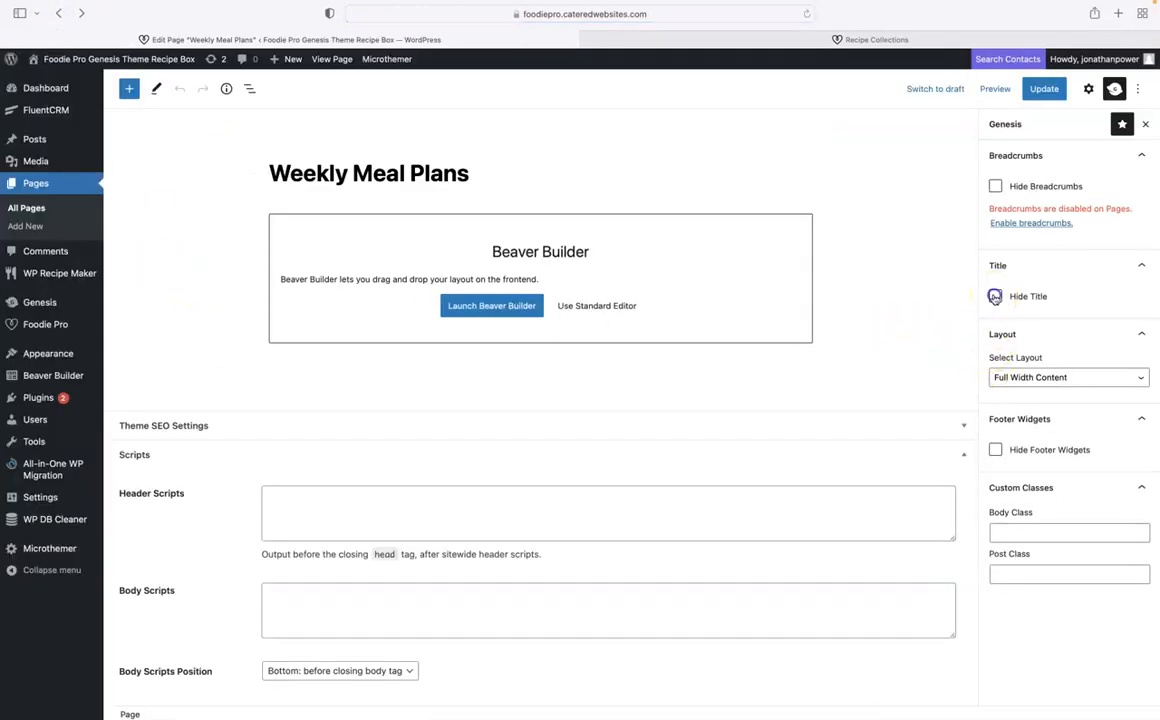
pyautogui.click(1043, 89)
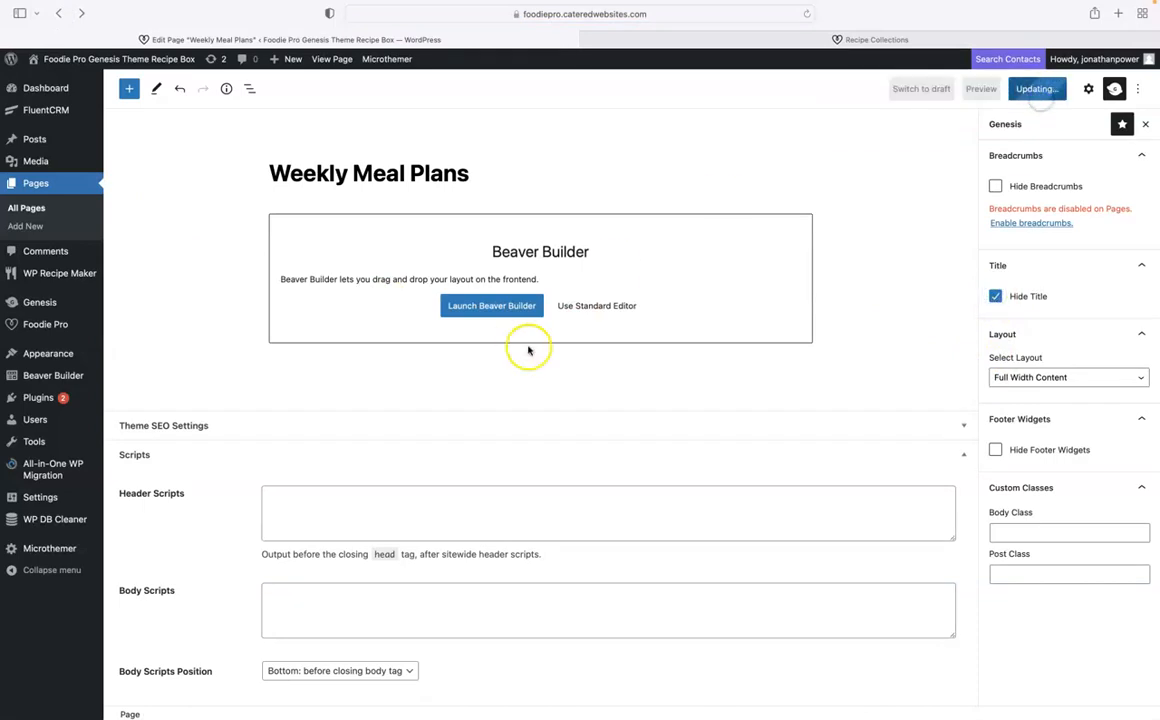
# Launch Beaver Builder for the Weekly Meal Plans page and browse the PowerPack Modules group
pyautogui.click(481, 310)
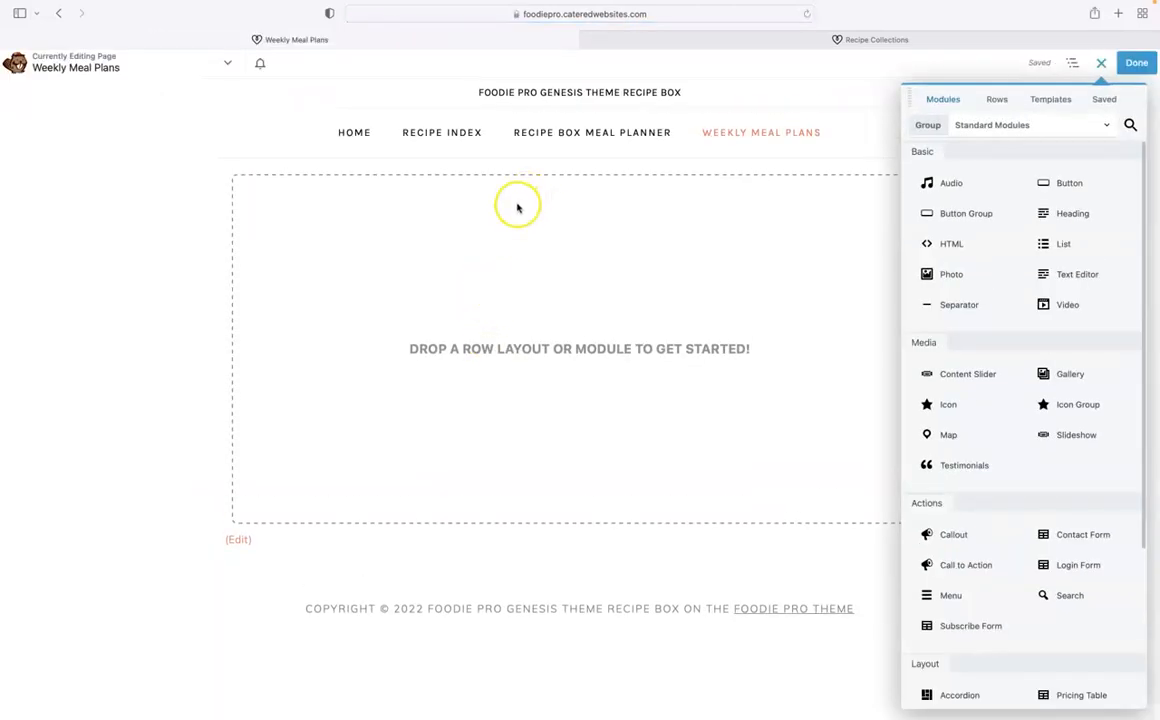
pyautogui.click(965, 126)
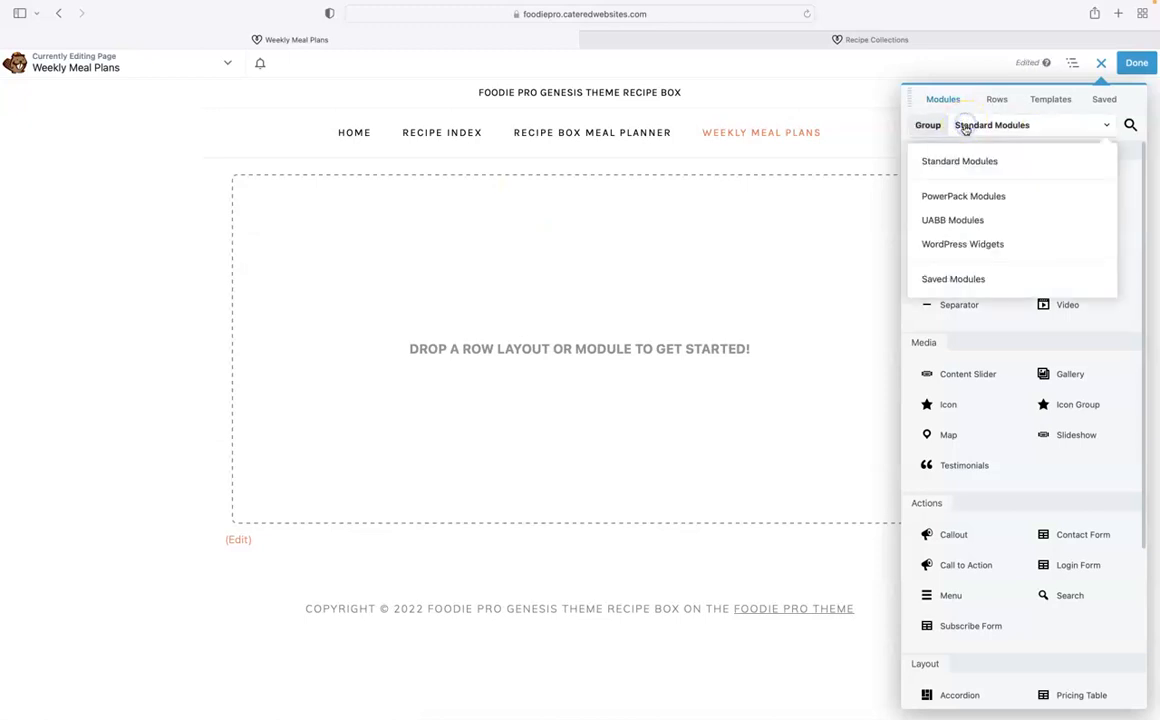
pyautogui.click(948, 197)
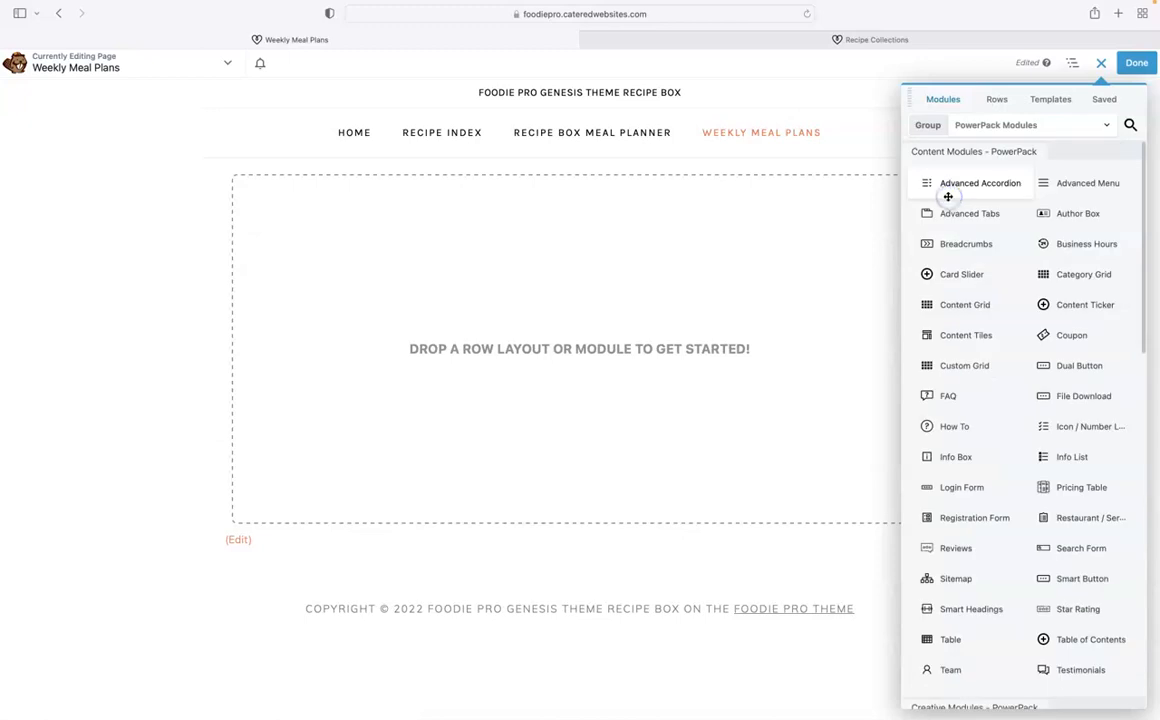
pyautogui.scroll(-5, 1012, 275)
pyautogui.scroll(-1, 1011, 277)
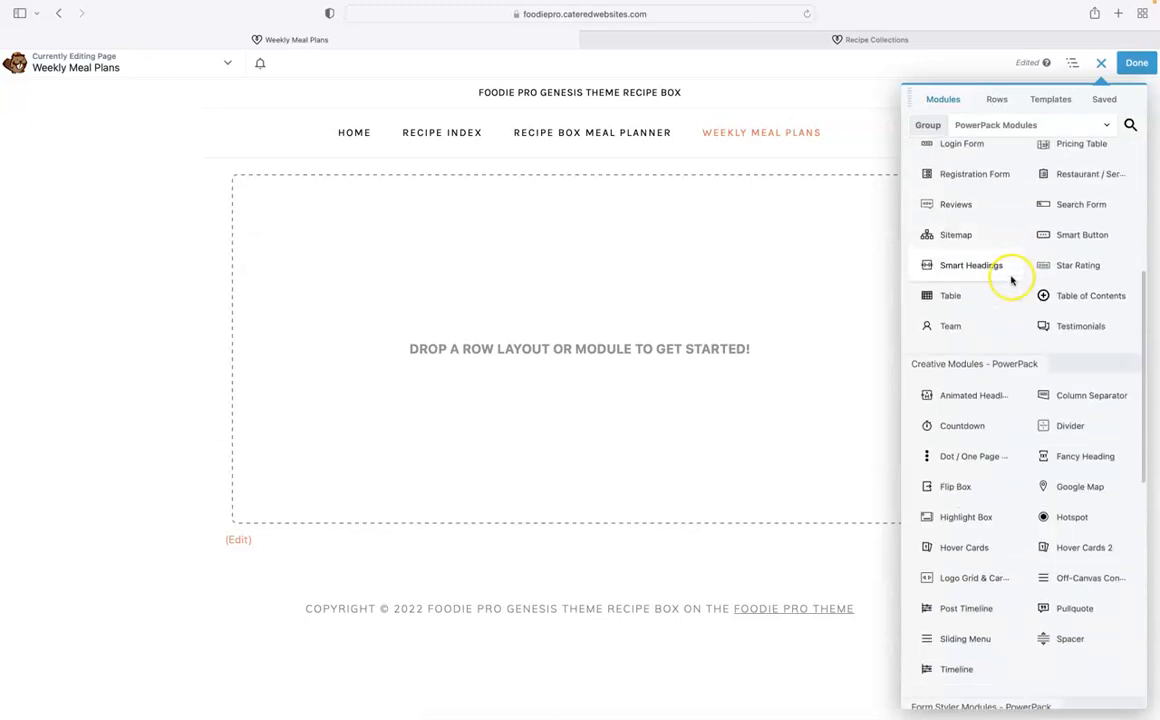
pyautogui.scroll(6, 1040, 250)
# Search the modules for "posts", add the PowerPack Content Grid to the page, and save its default settings
pyautogui.click(1132, 126)
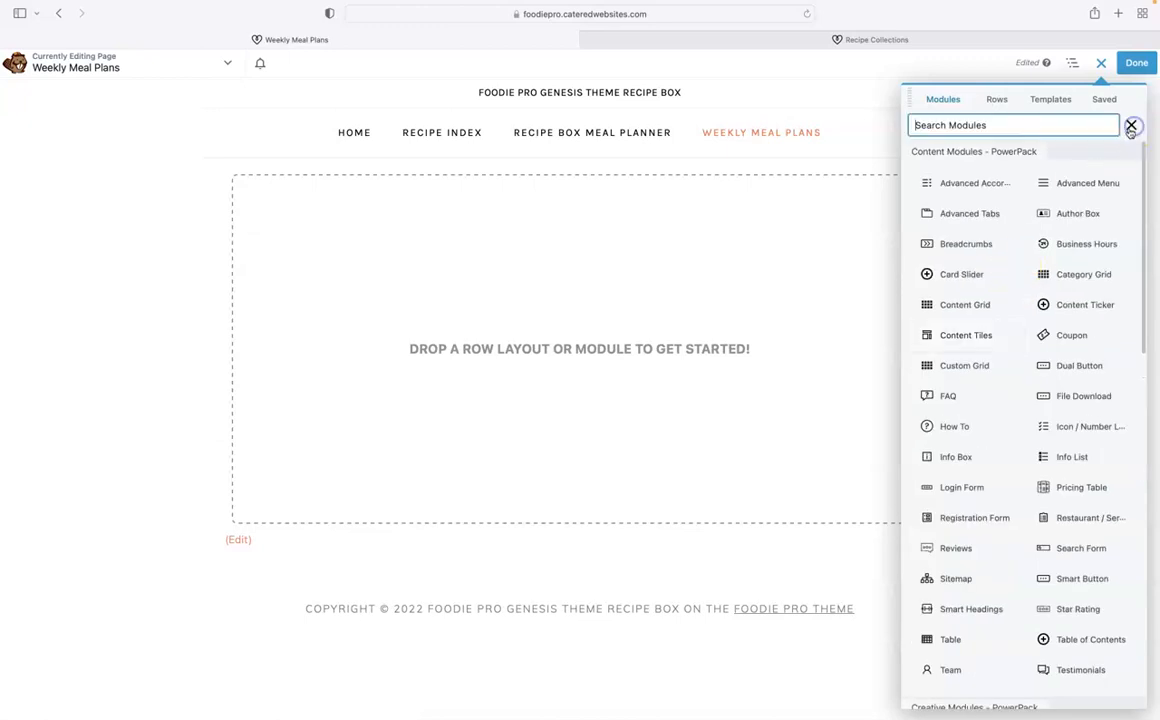
pyautogui.write('psot')
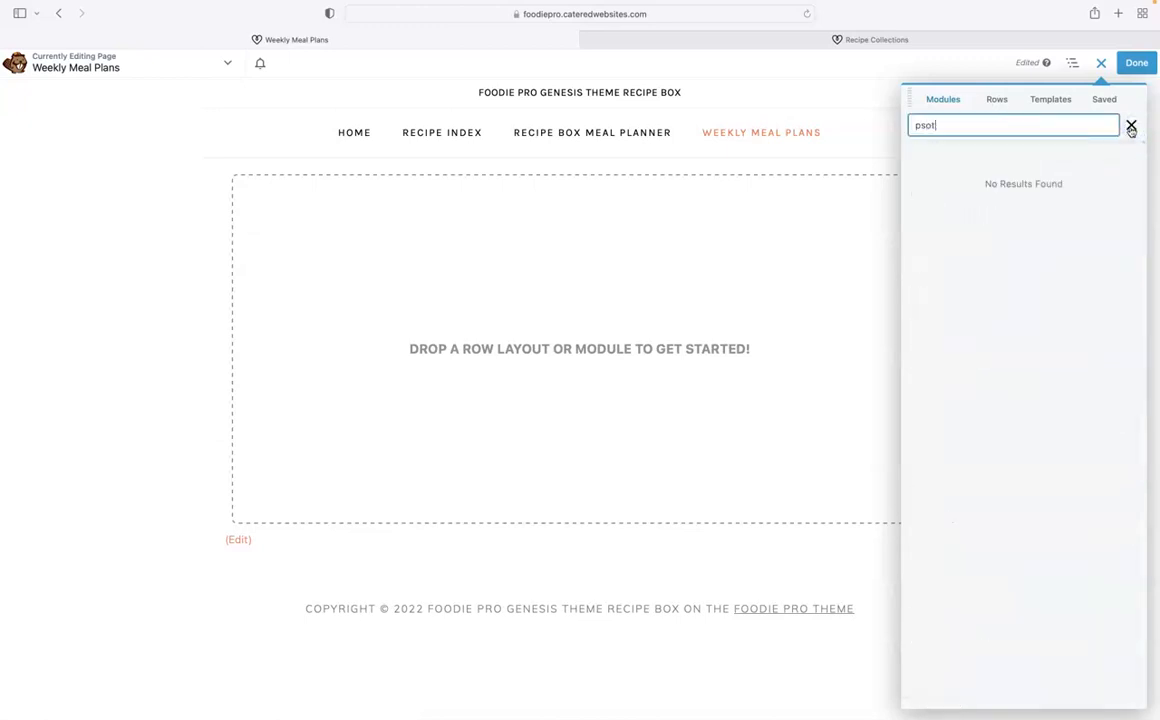
pyautogui.press('BackSpace')
pyautogui.write('osts')
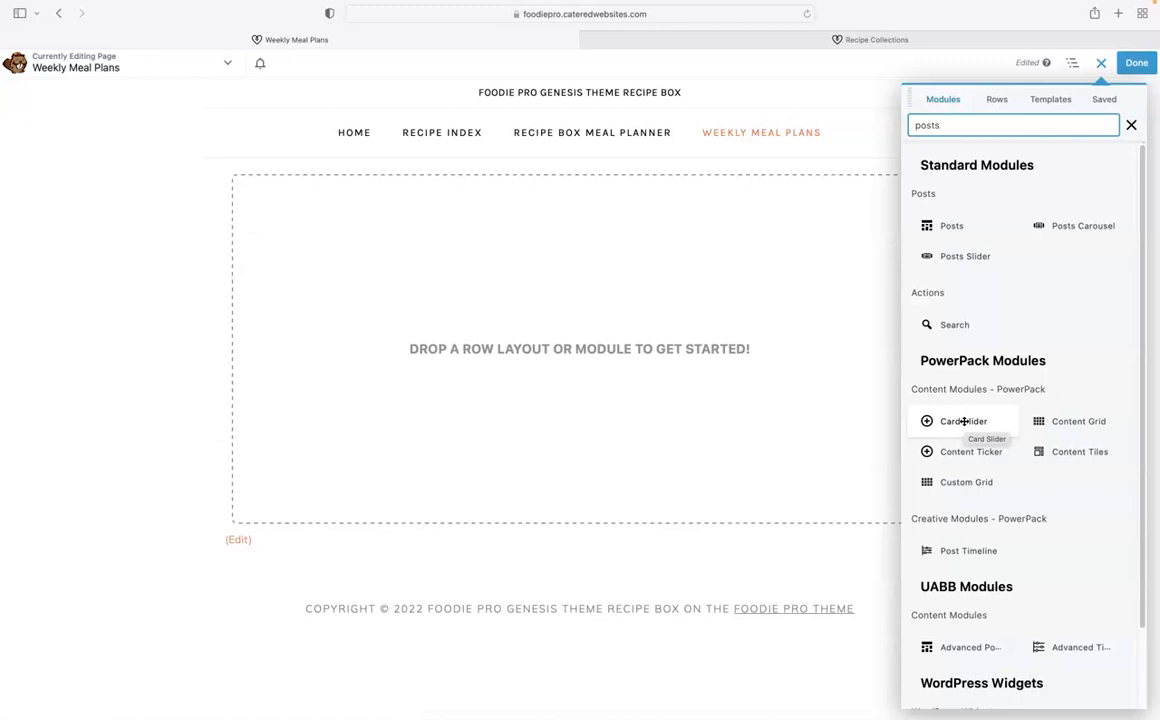
pyautogui.moveTo(1070, 421); pyautogui.dragTo(516, 283)
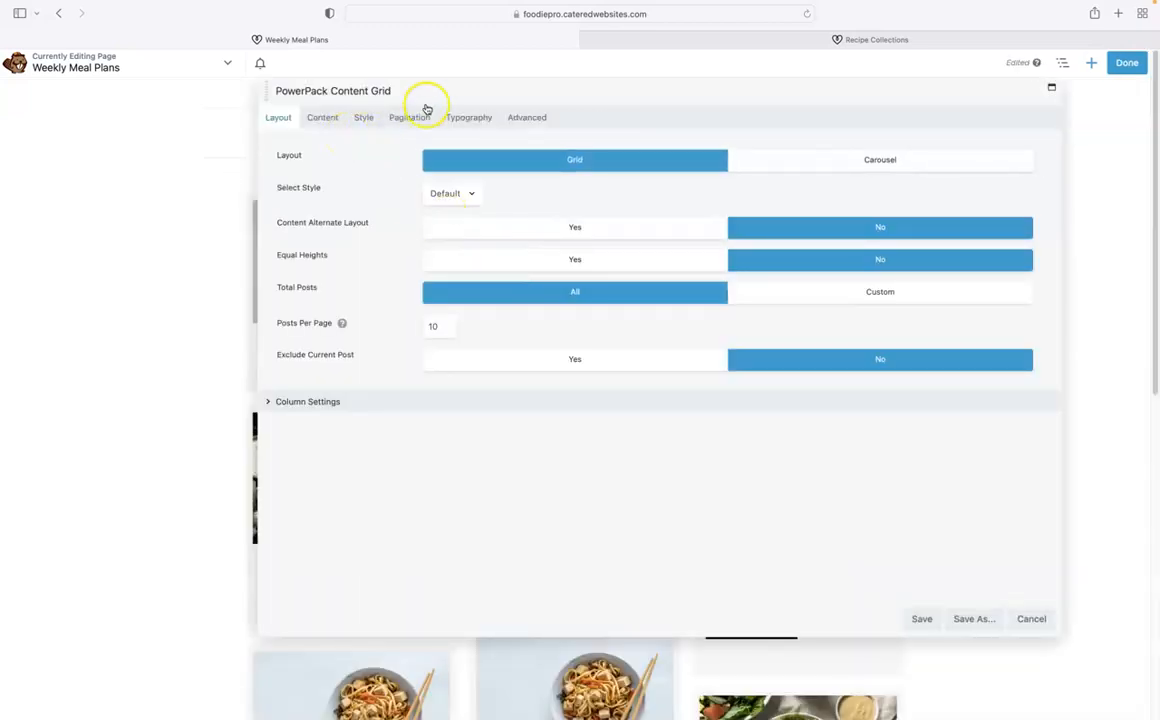
pyautogui.moveTo(405, 90); pyautogui.dragTo(338, 92)
pyautogui.click(855, 622)
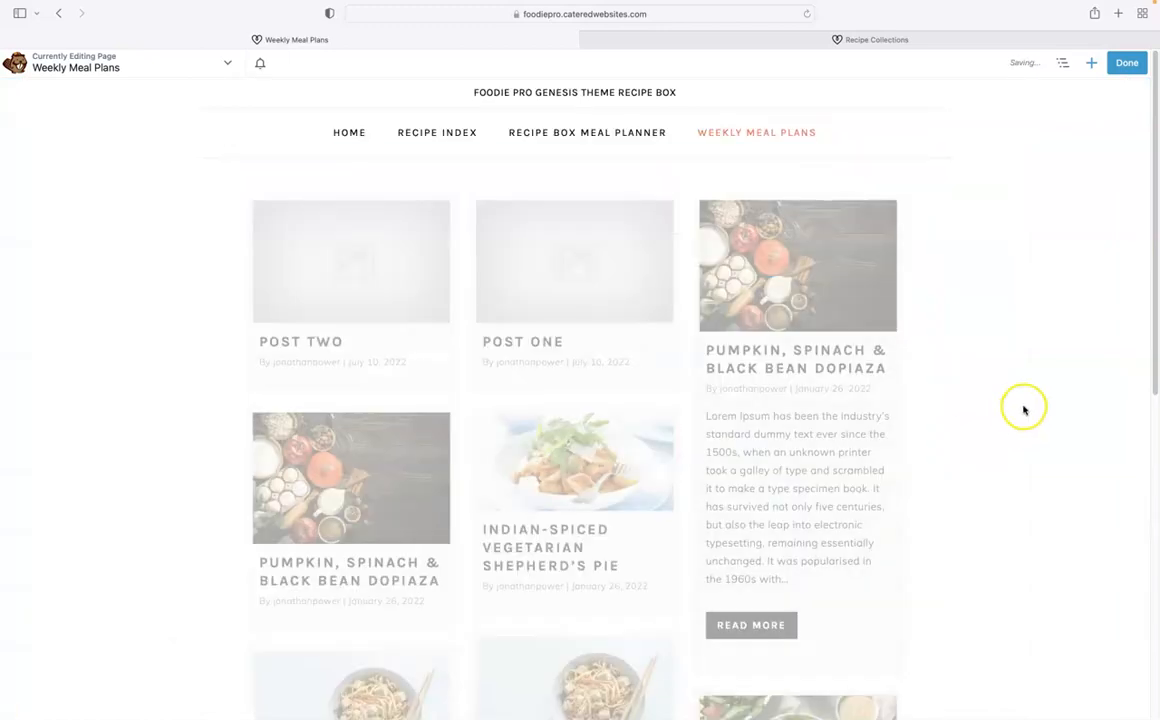
# Look through the posts and pagination shown in the content grid
pyautogui.scroll(-10, 1031, 374)
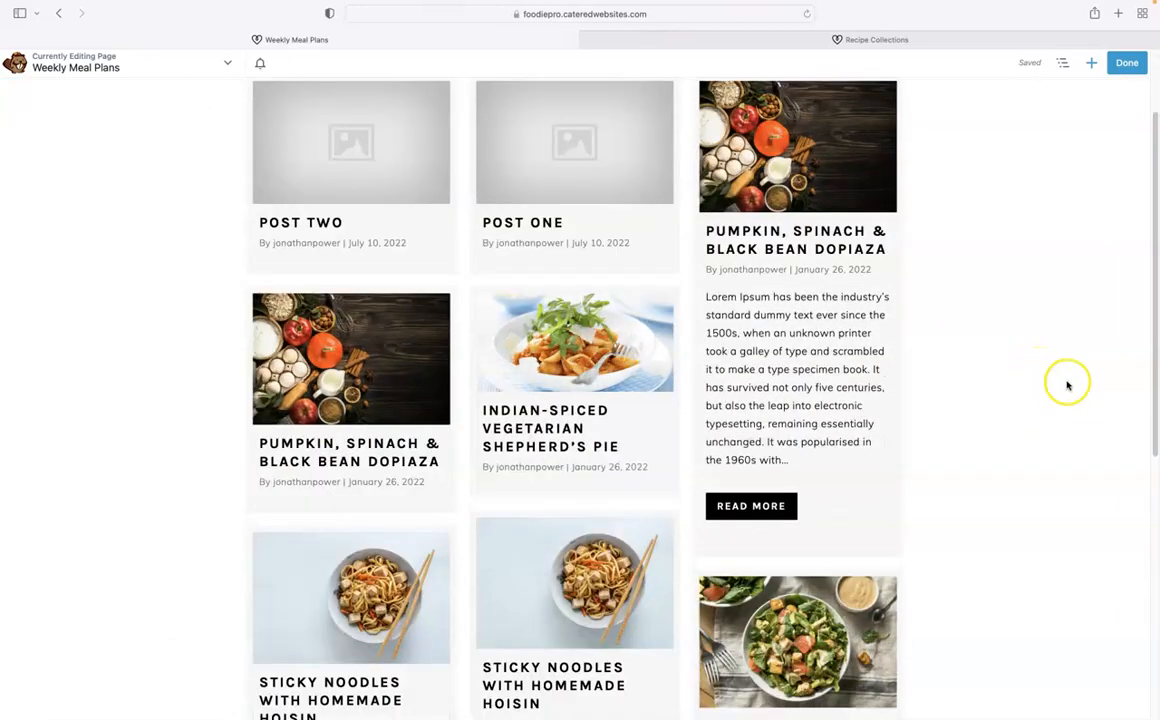
pyautogui.scroll(12, 1023, 375)
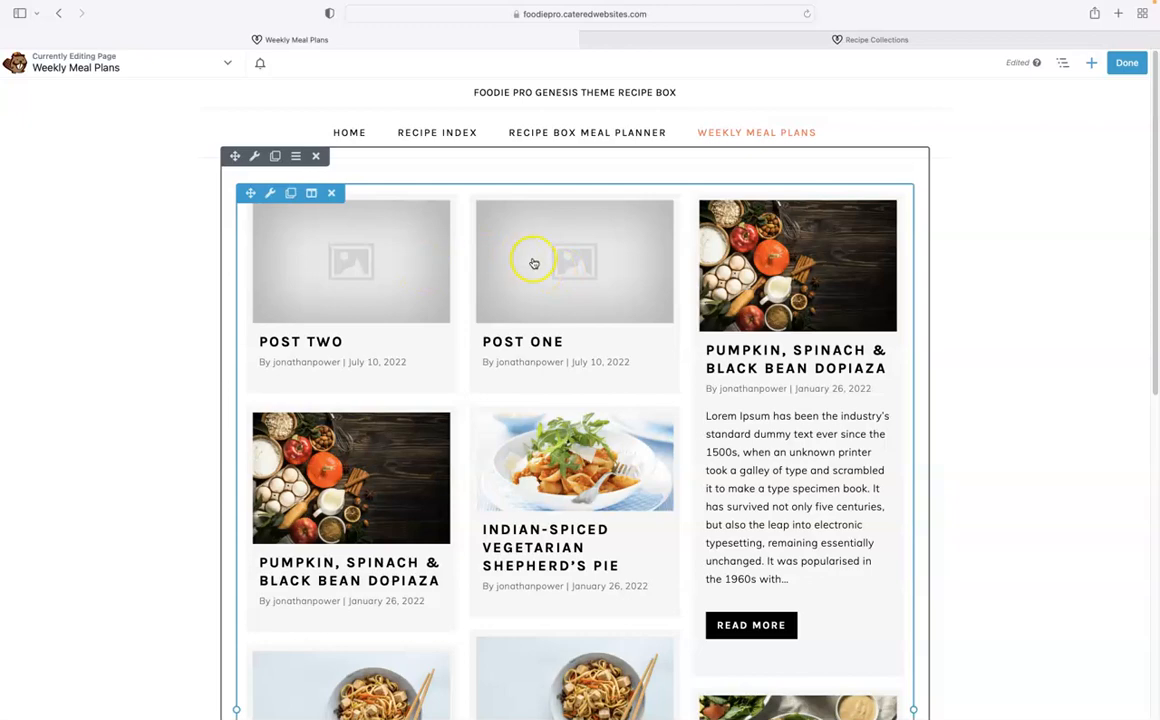
pyautogui.scroll(-7, 1031, 339)
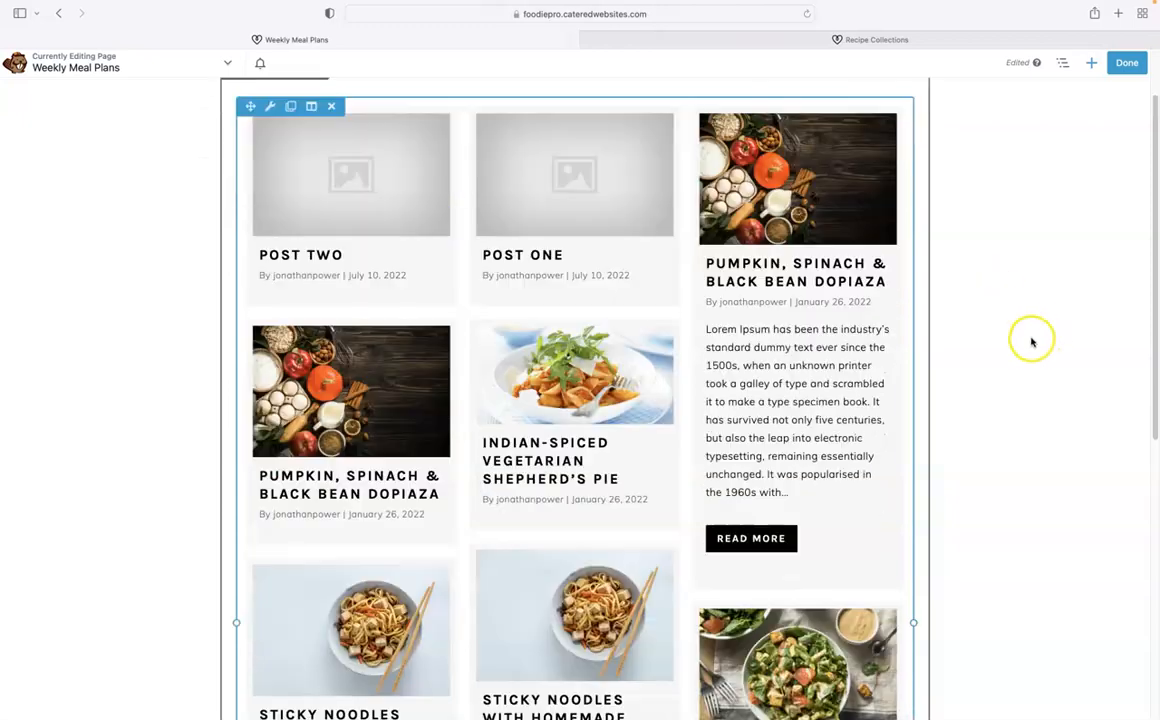
pyautogui.scroll(-4, 1027, 343)
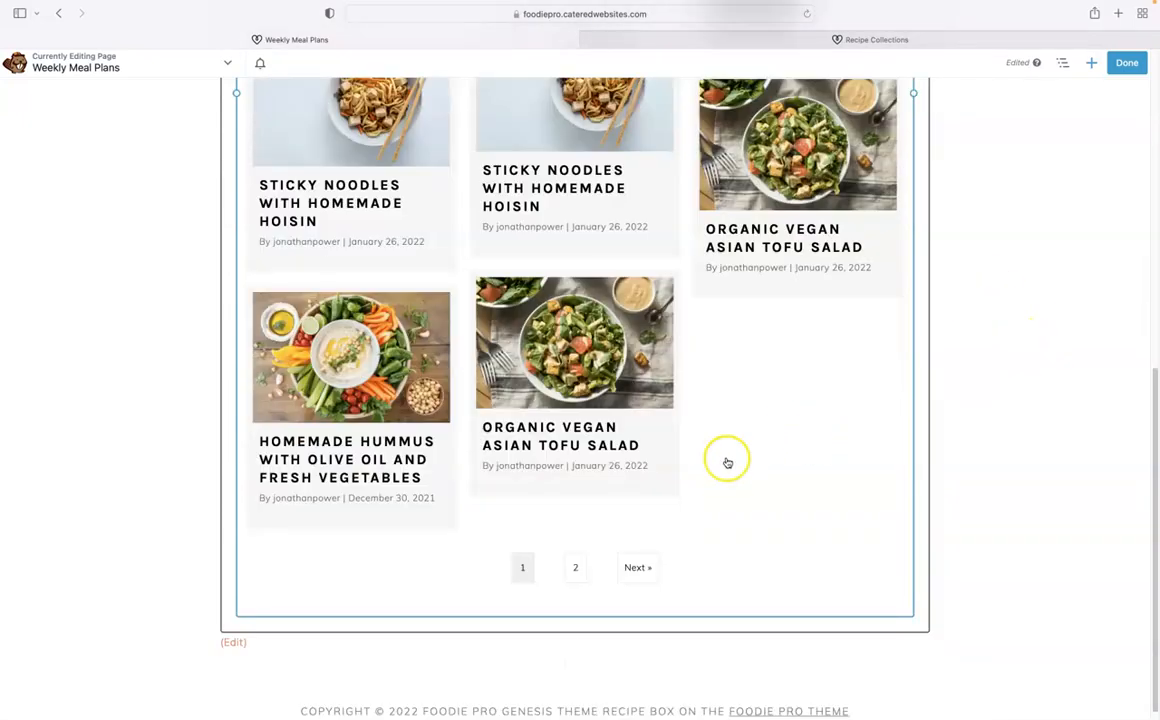
pyautogui.scroll(10, 1116, 305)
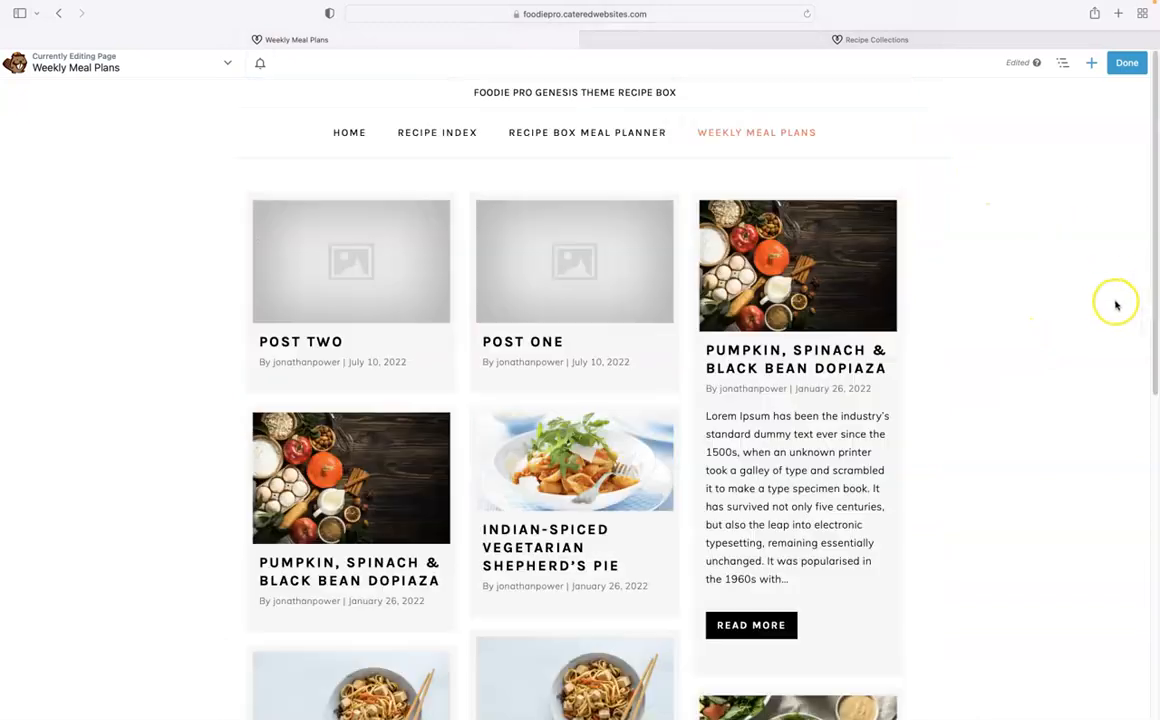
# Filter the content grid's custom query to the Meal Plans category and save the module
pyautogui.click(525, 288)
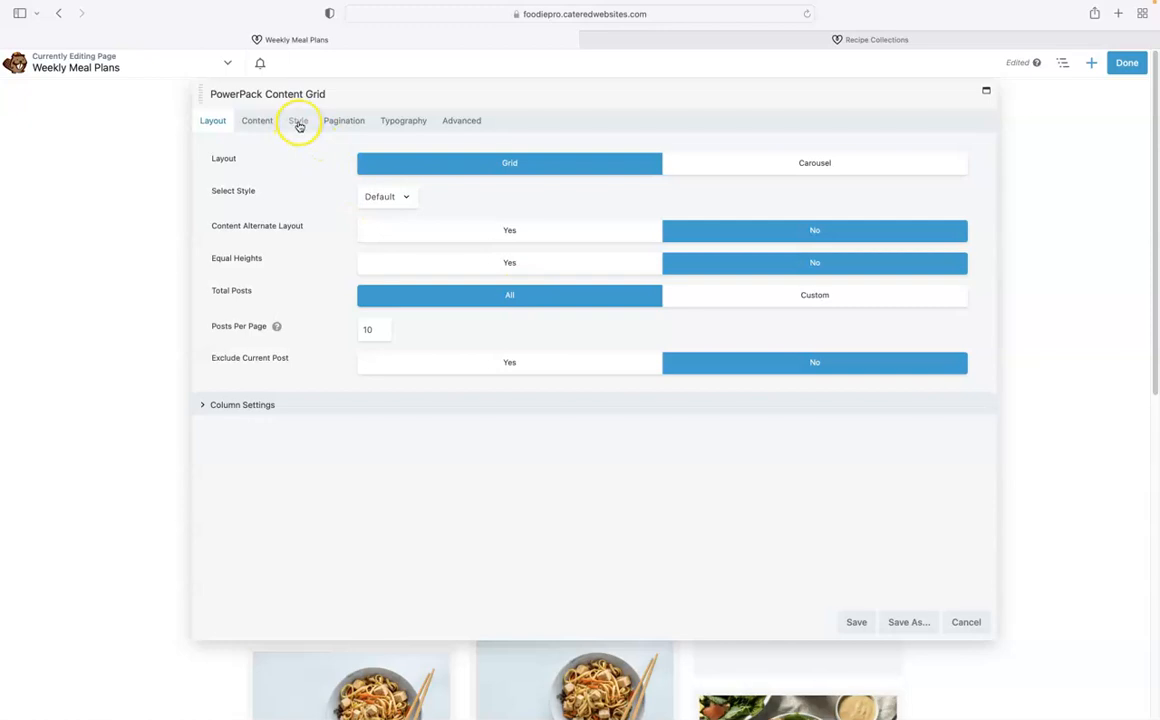
pyautogui.click(297, 121)
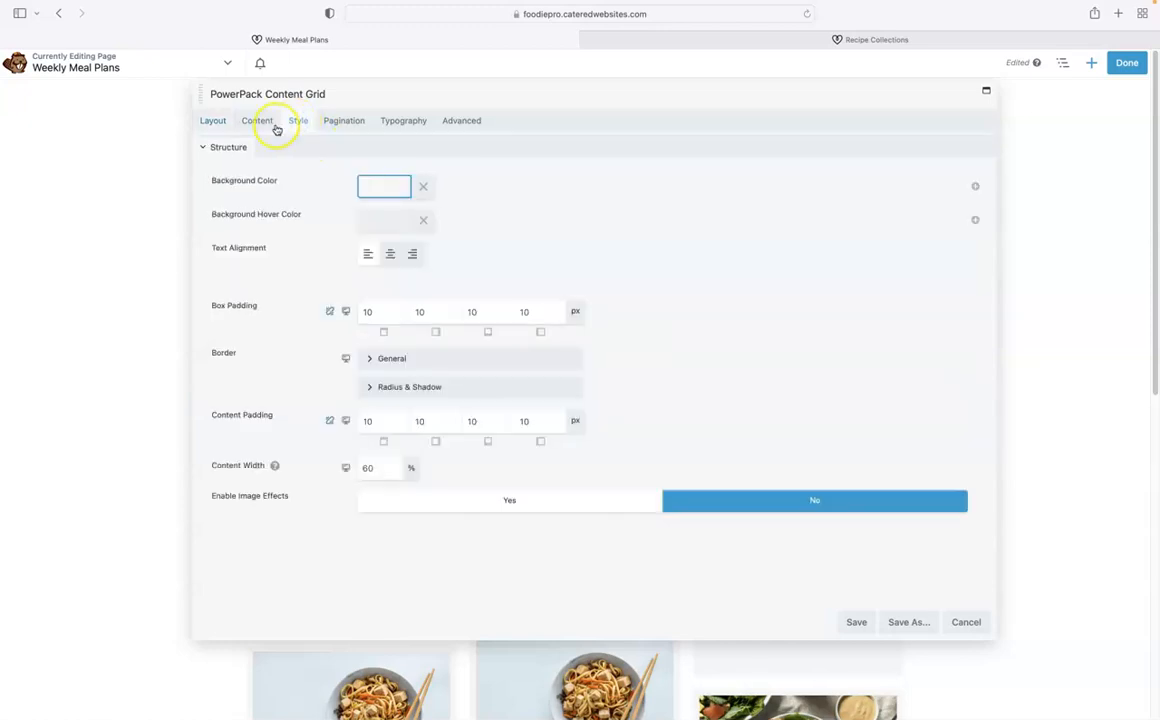
pyautogui.click(258, 124)
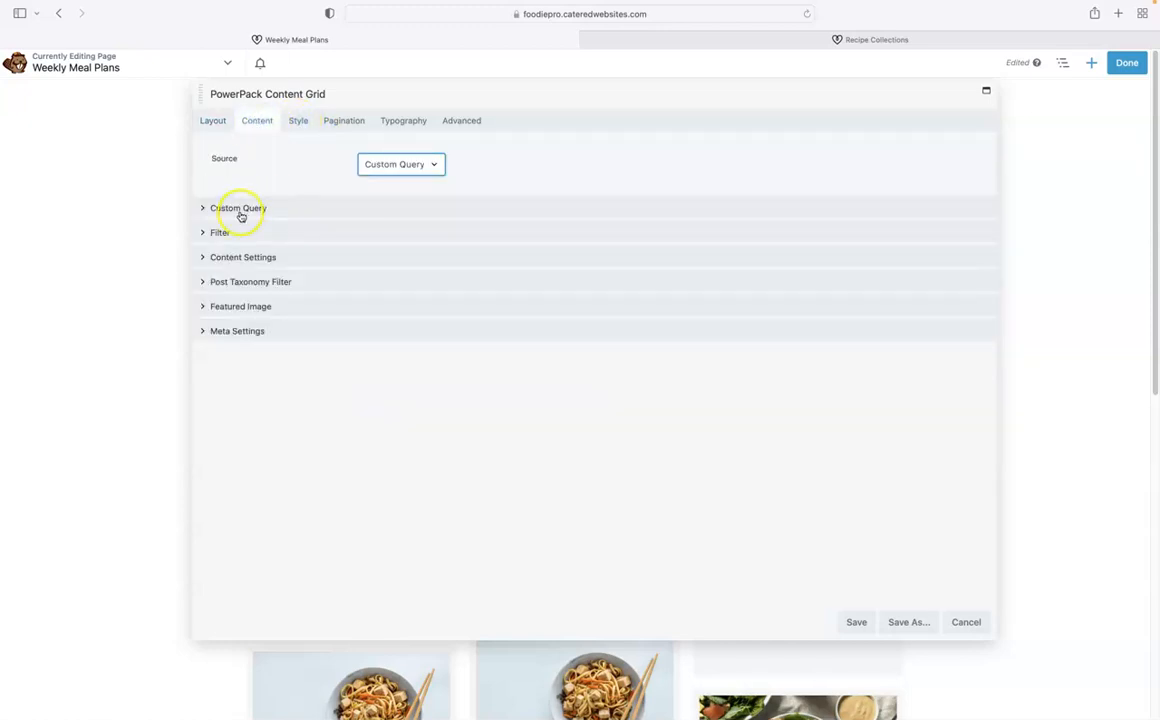
pyautogui.click(240, 210)
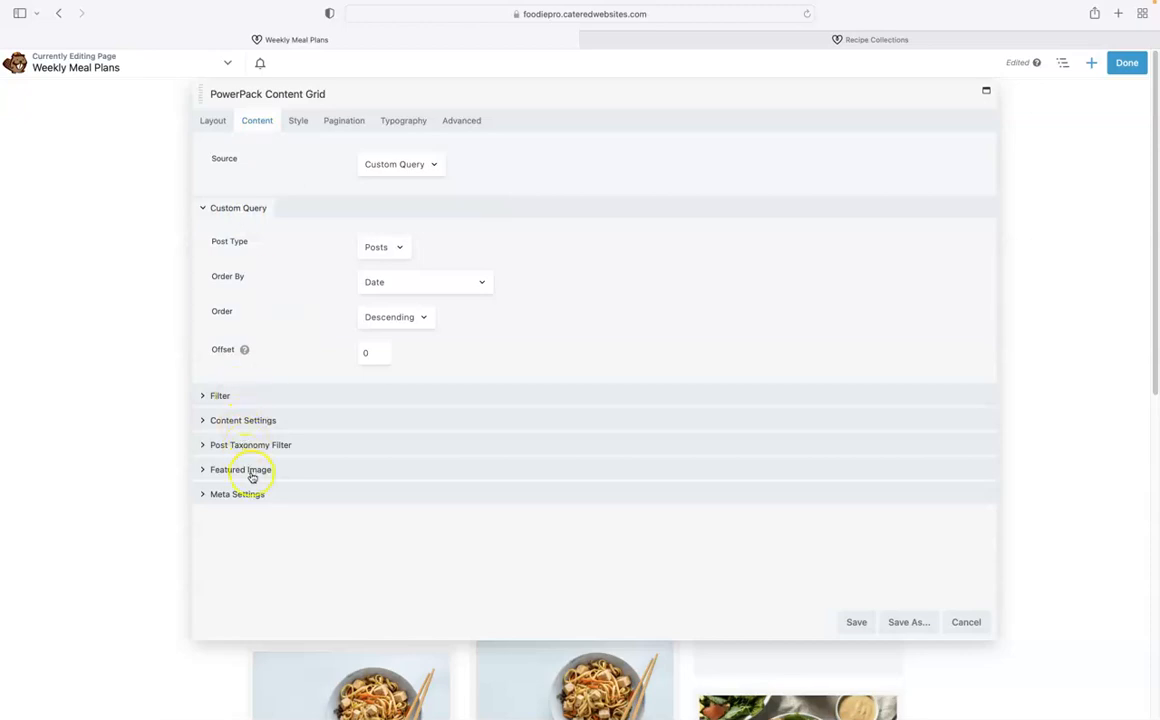
pyautogui.click(222, 394)
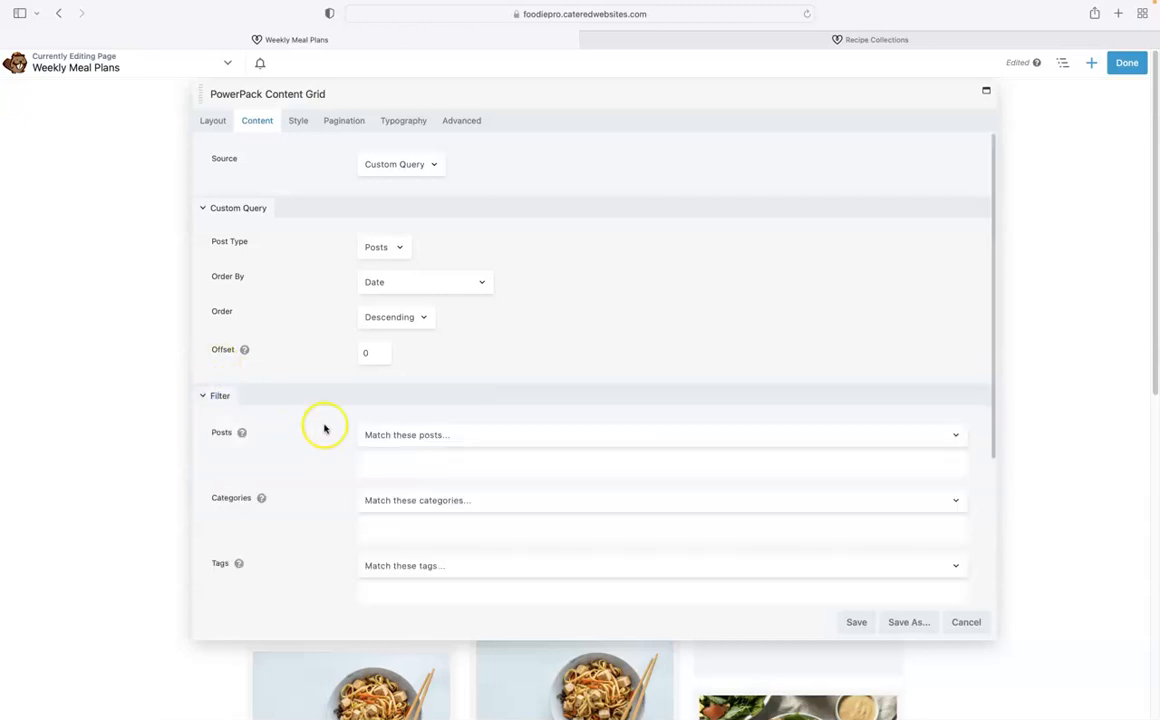
pyautogui.scroll(-2, 318, 430)
pyautogui.click(401, 440)
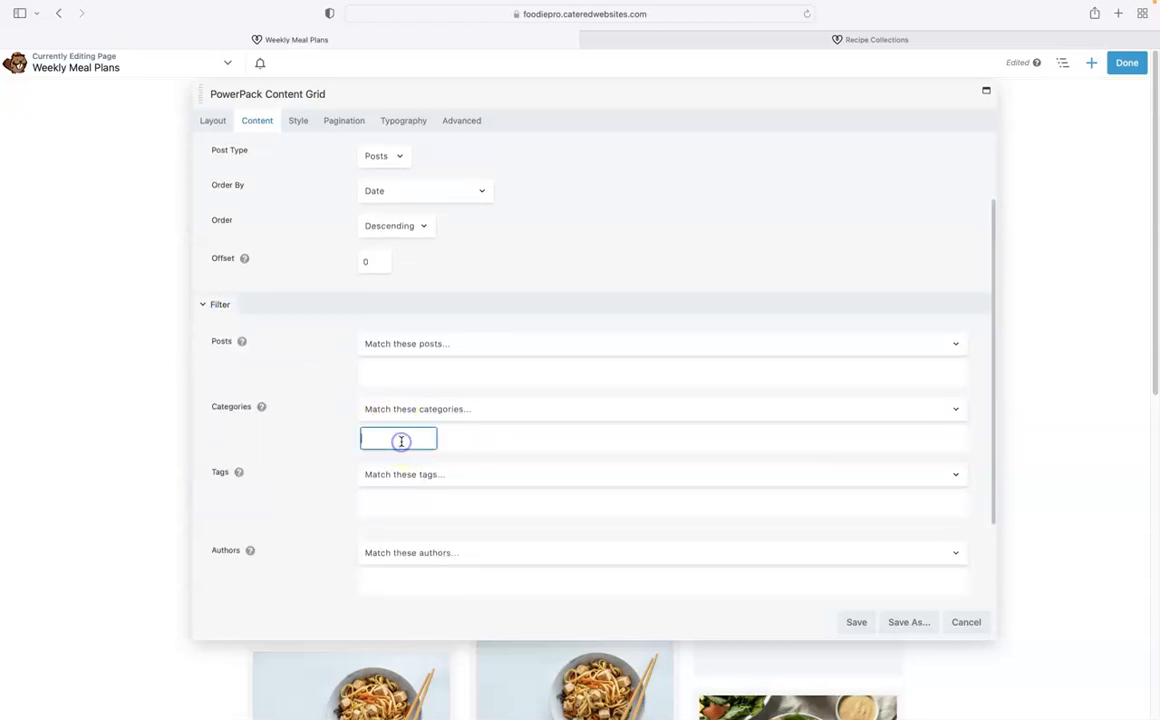
pyautogui.write('weekly meal plans')
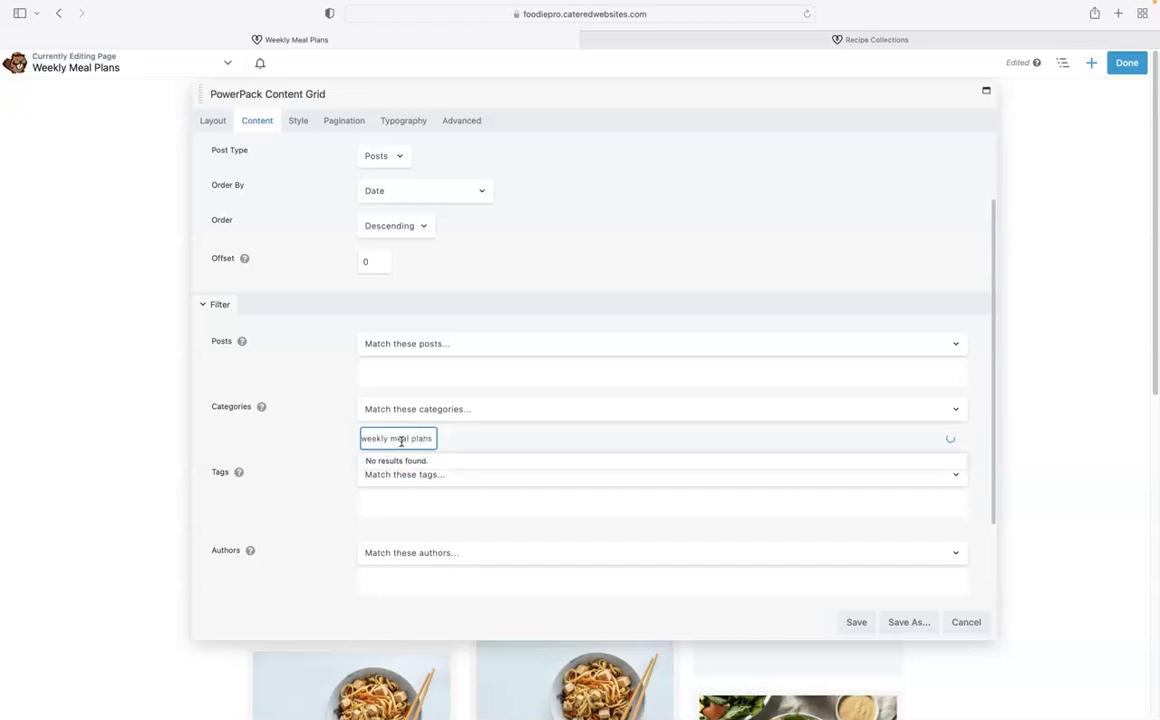
pyautogui.click(388, 437)
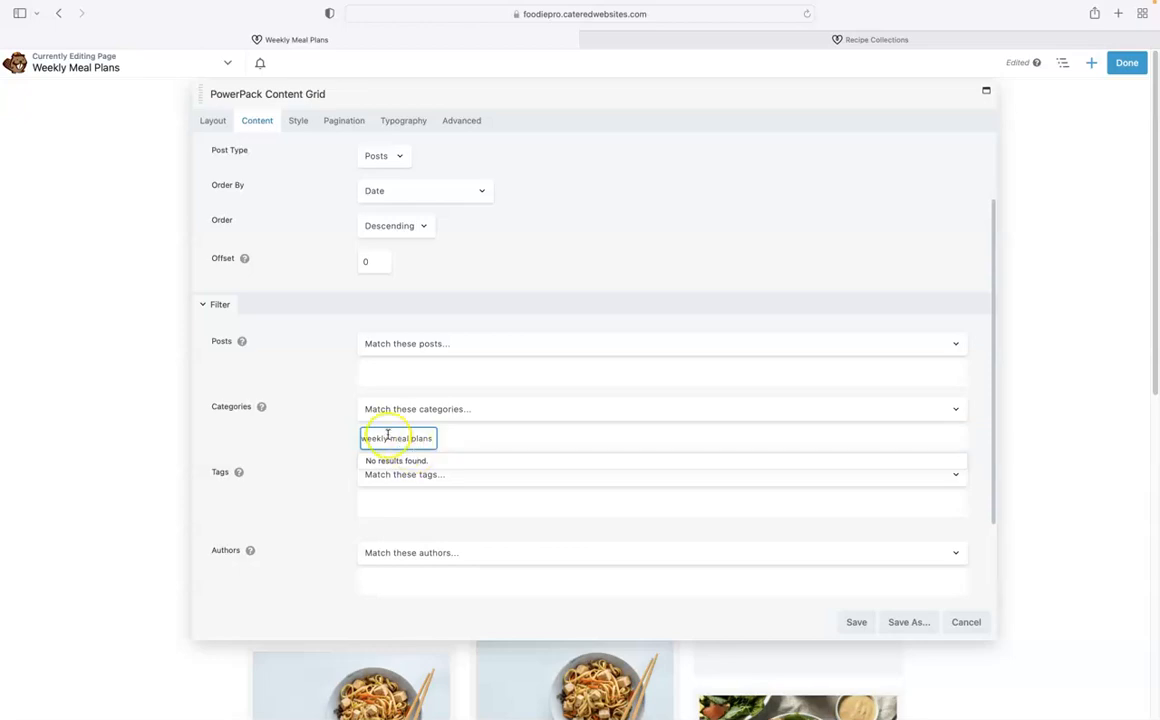
pyautogui.press('BackSpace')
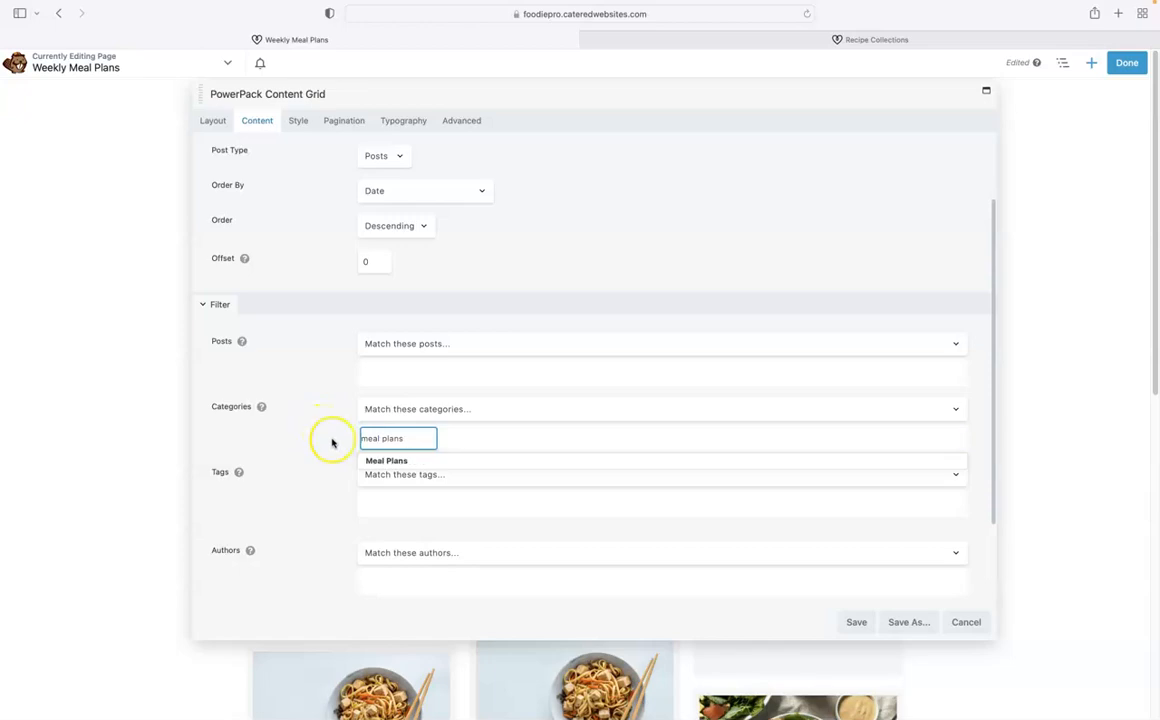
pyautogui.click(384, 460)
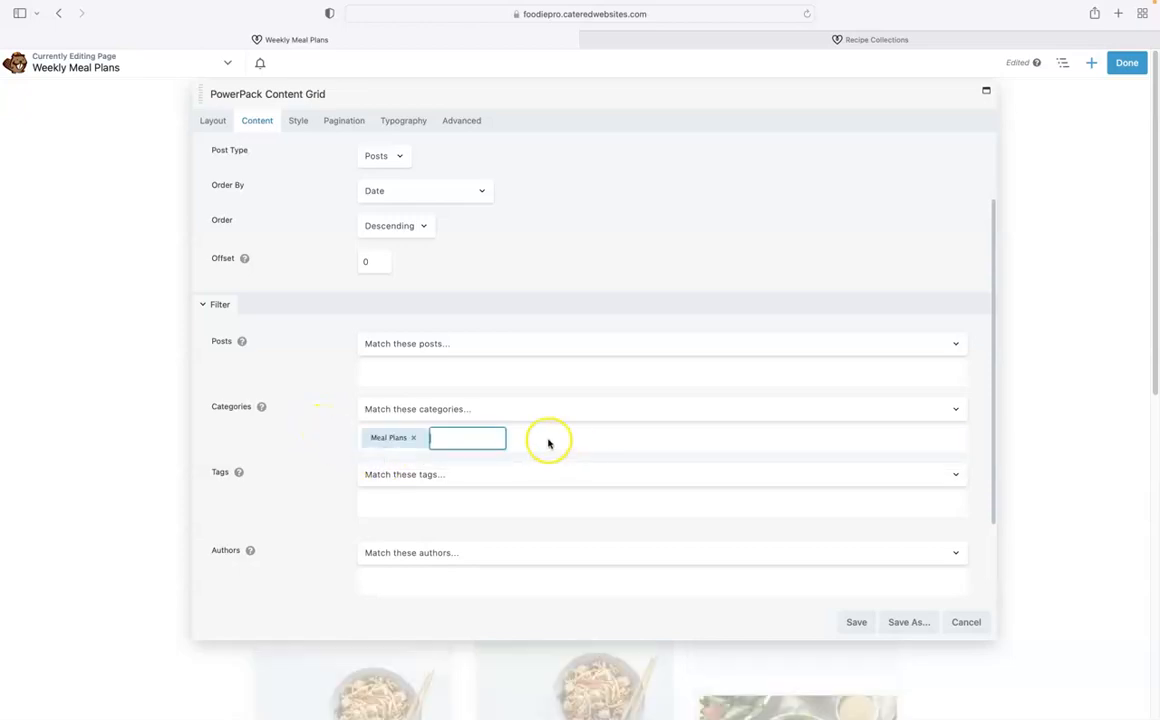
pyautogui.click(855, 623)
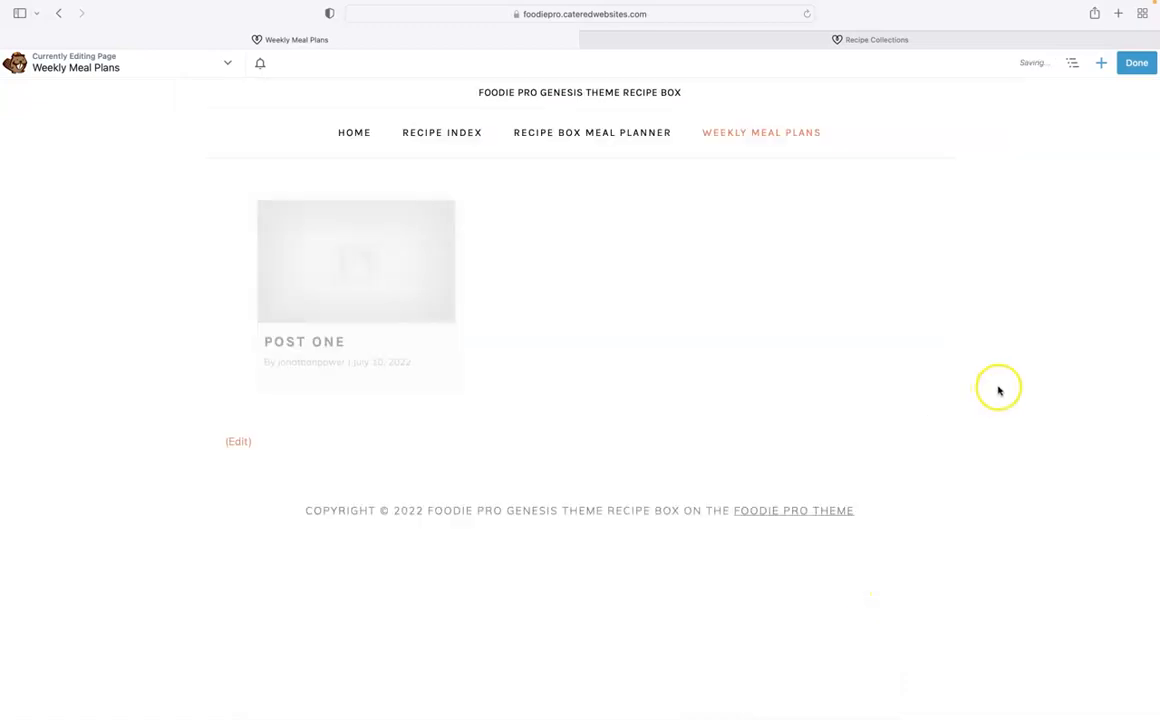
# Finish editing the Weekly Meal Plans layout in Beaver Builder and publish it
pyautogui.moveTo(340, 299)
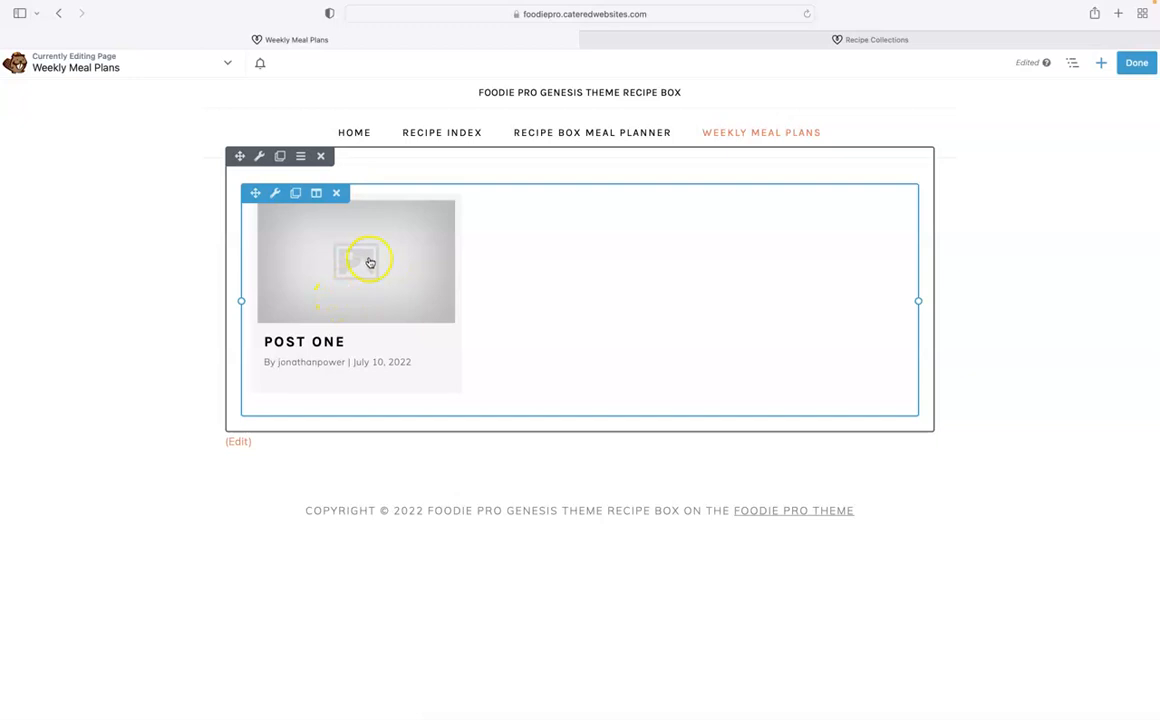
pyautogui.click(1131, 68)
pyautogui.click(1087, 72)
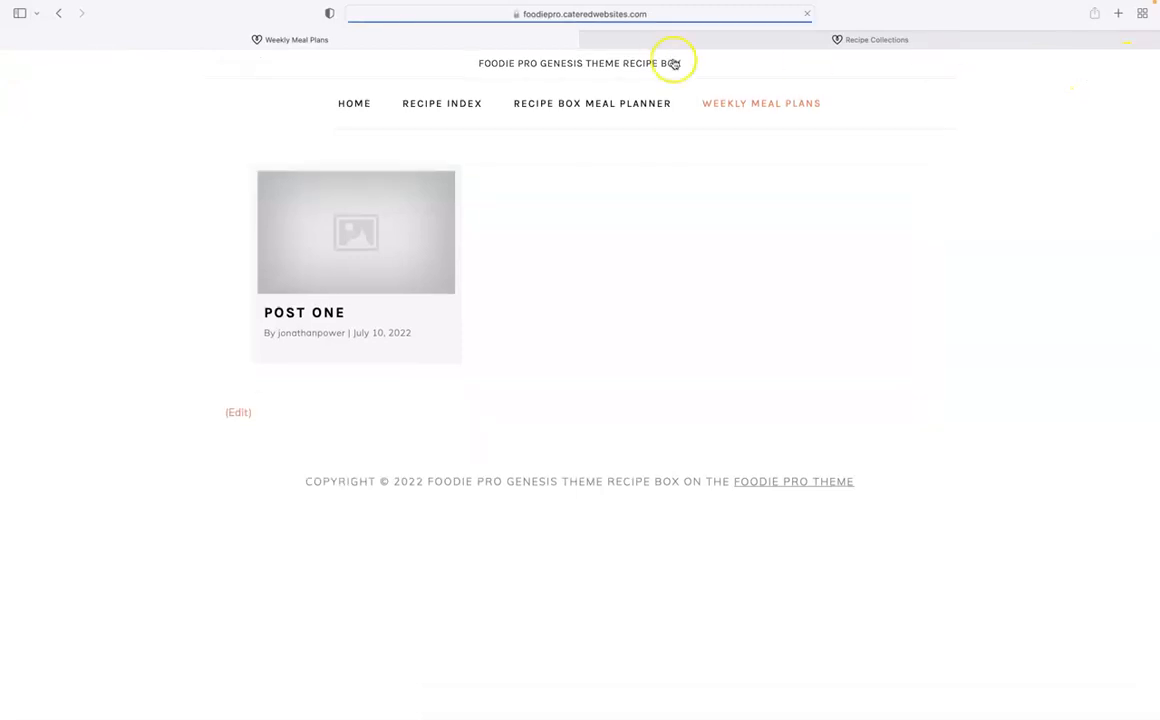
# Check the live Weekly Meal Plans page from the site's main menu, open Post One from its grid, and return to the page
pyautogui.scroll(1, 563, 174)
pyautogui.click(523, 63)
pyautogui.click(728, 105)
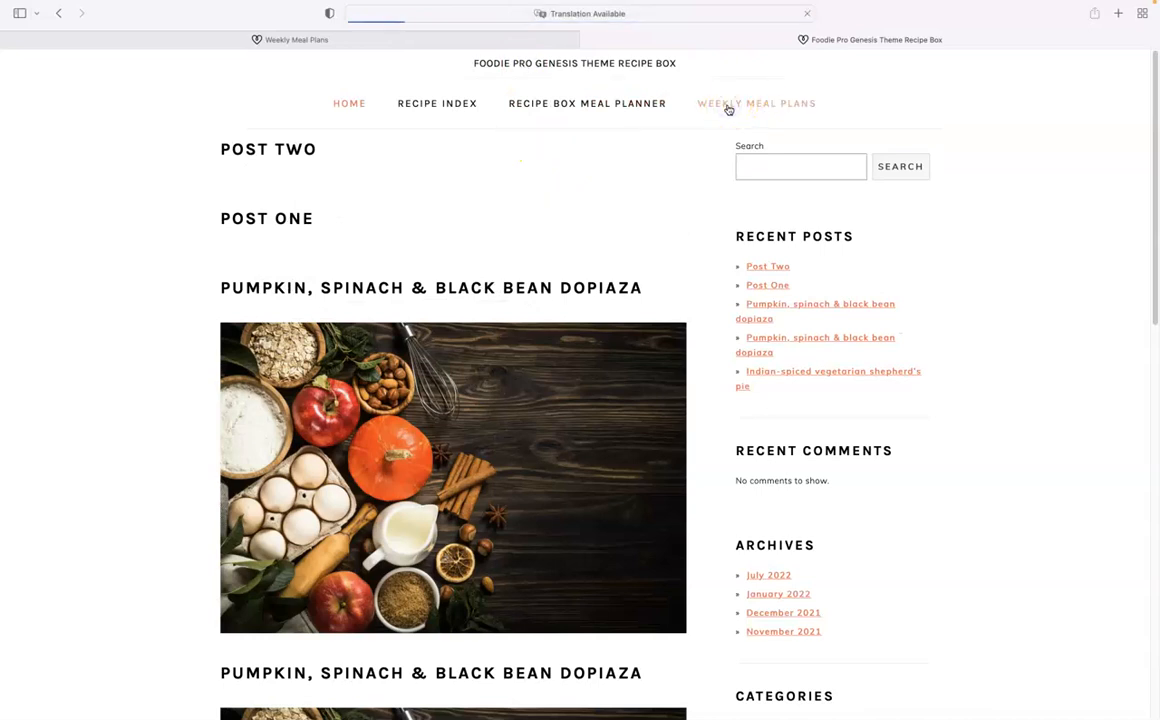
pyautogui.click(376, 236)
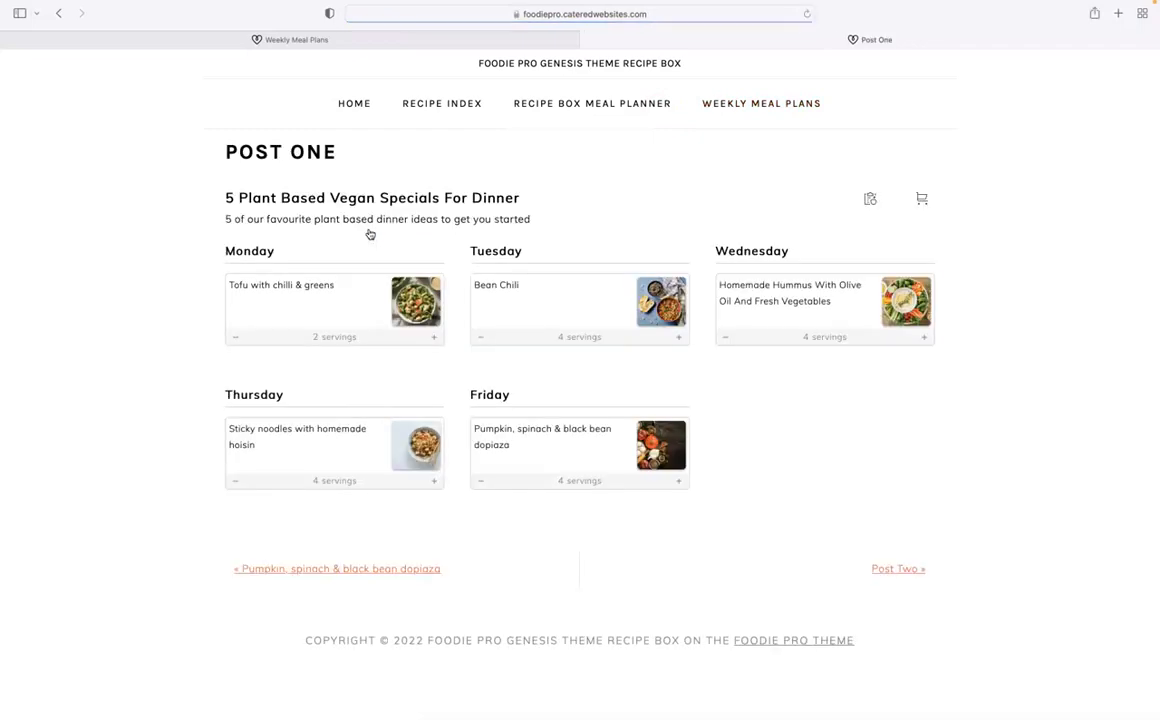
pyautogui.click(722, 105)
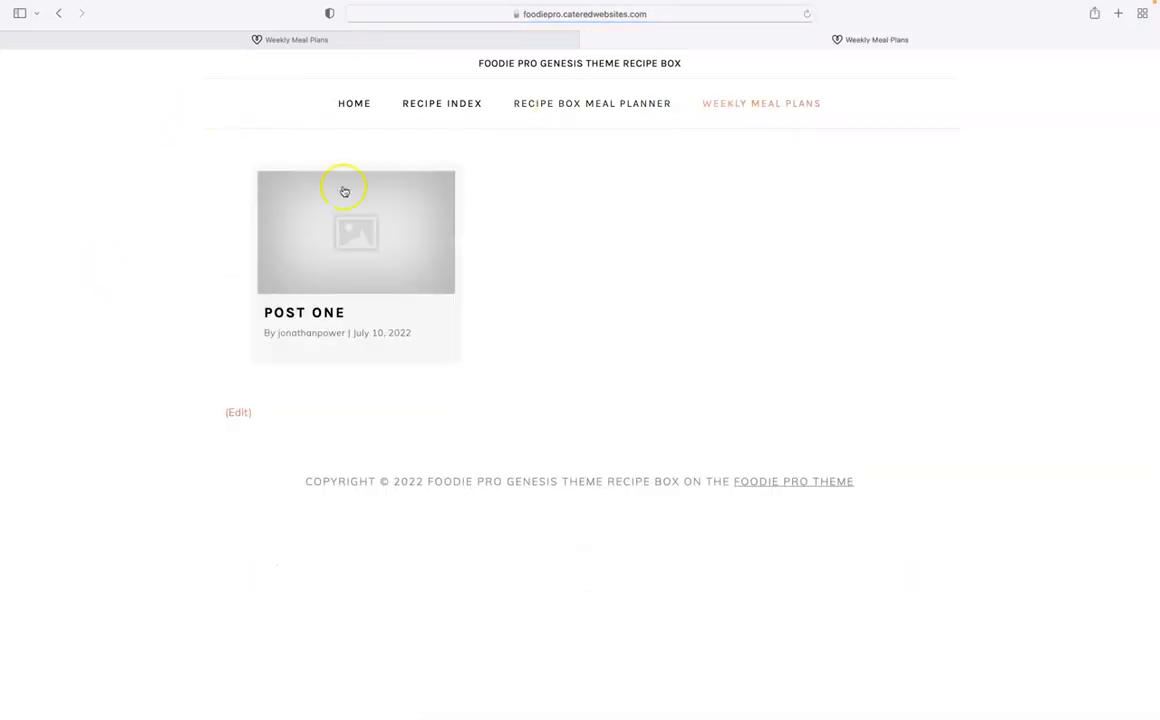
# Return to the WordPress posts list, open Post One for editing, and display its post-level settings
pyautogui.click(142, 45)
pyautogui.click(59, 14)
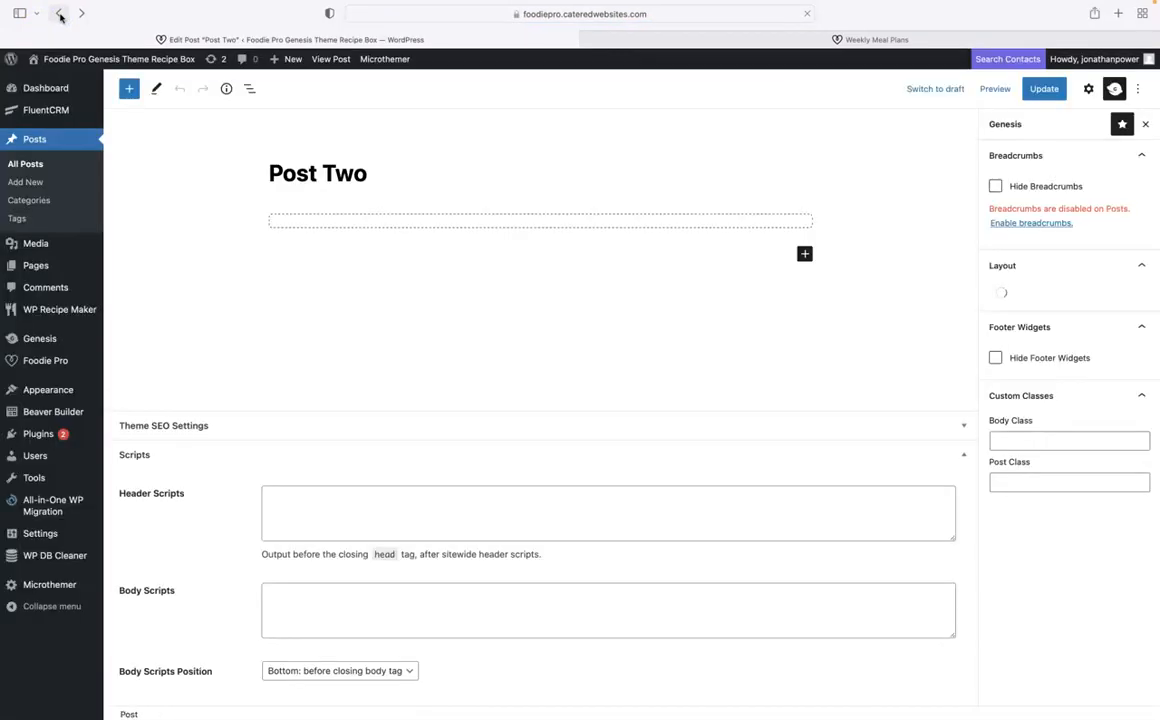
pyautogui.click(27, 164)
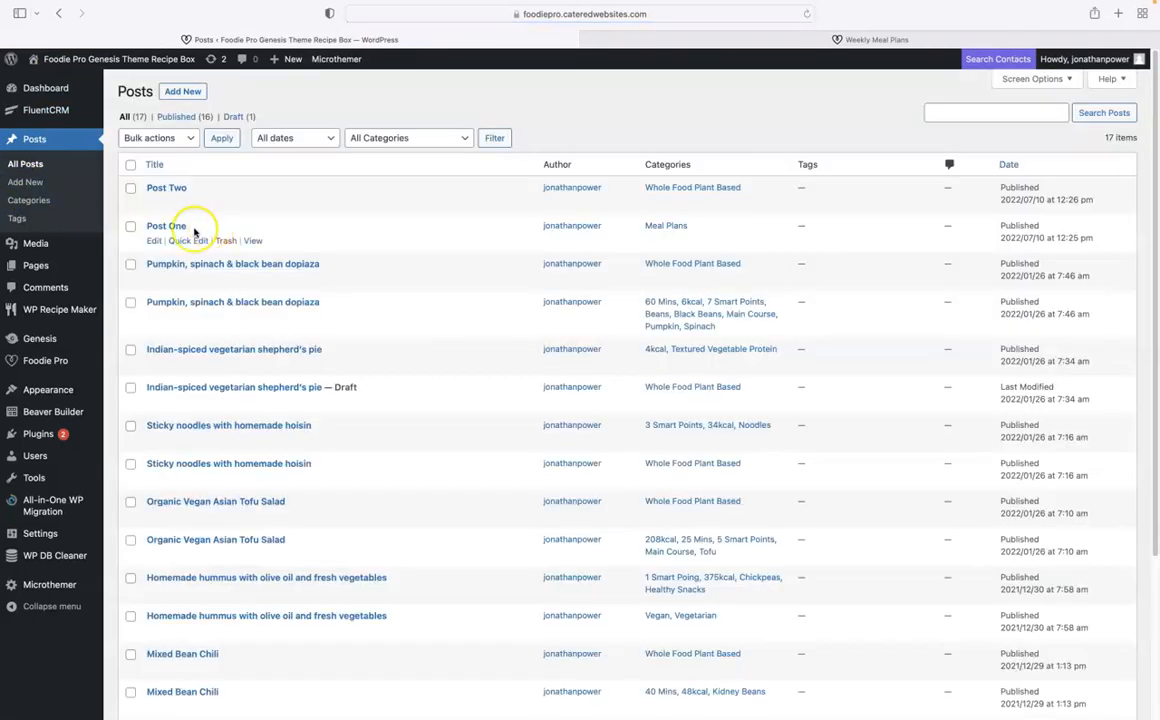
pyautogui.click(164, 230)
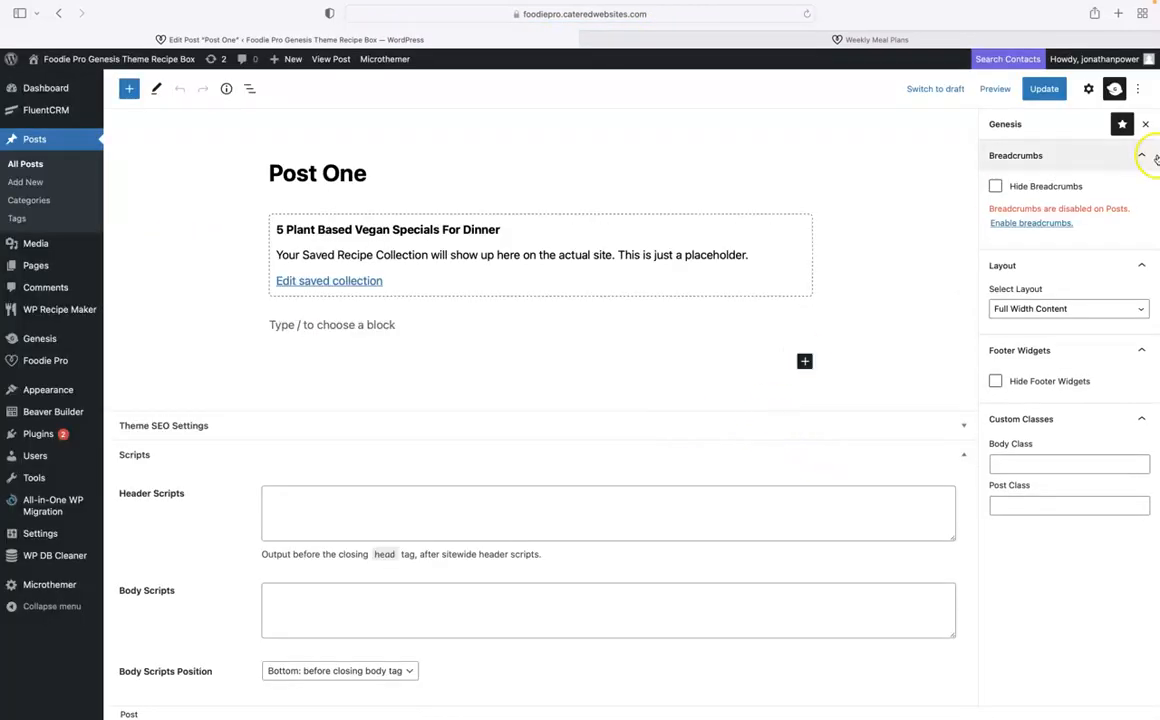
pyautogui.click(1145, 123)
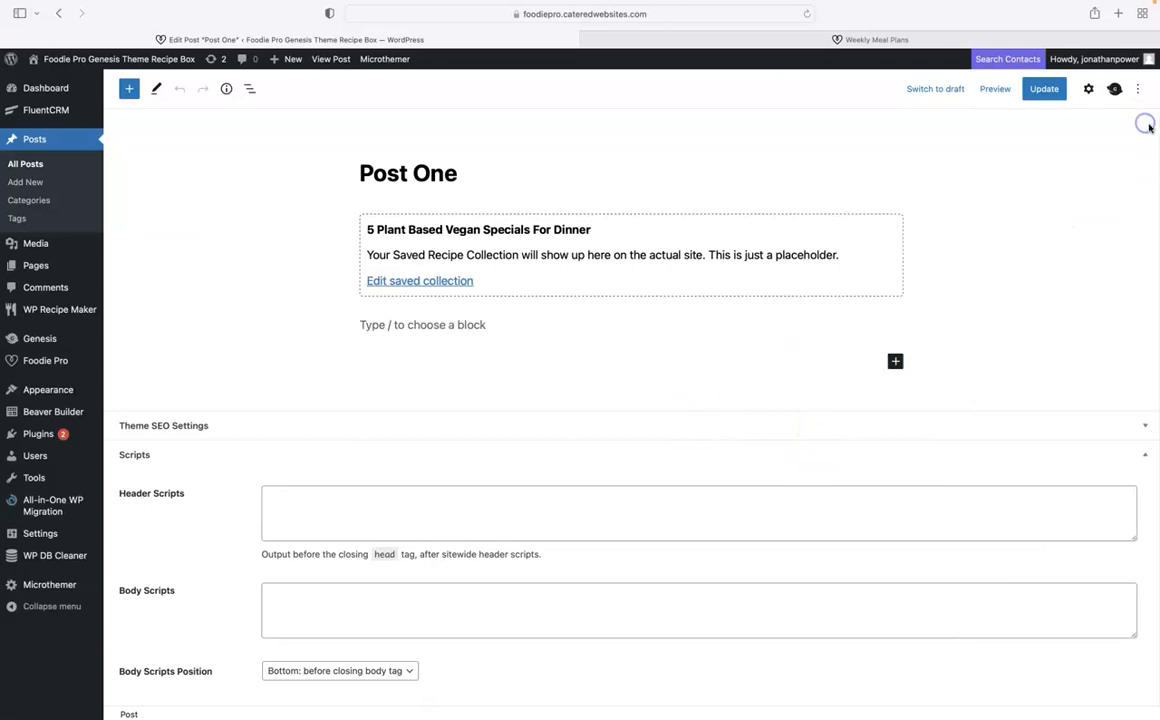
pyautogui.click(583, 234)
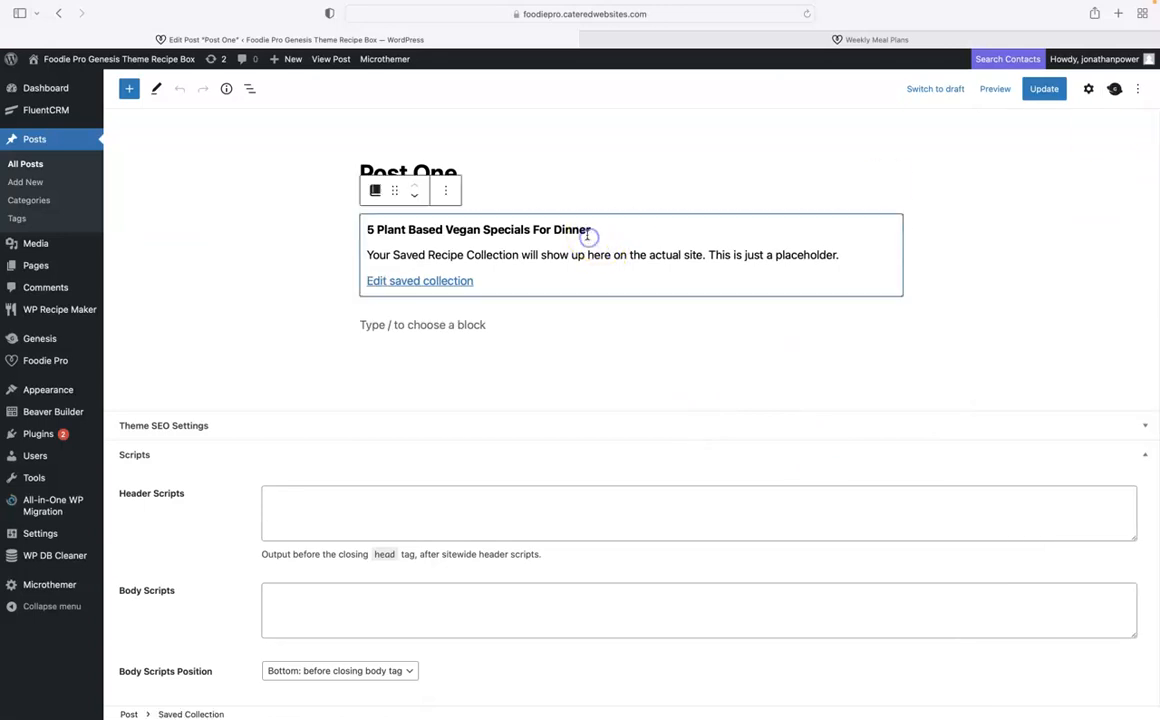
pyautogui.click(1088, 90)
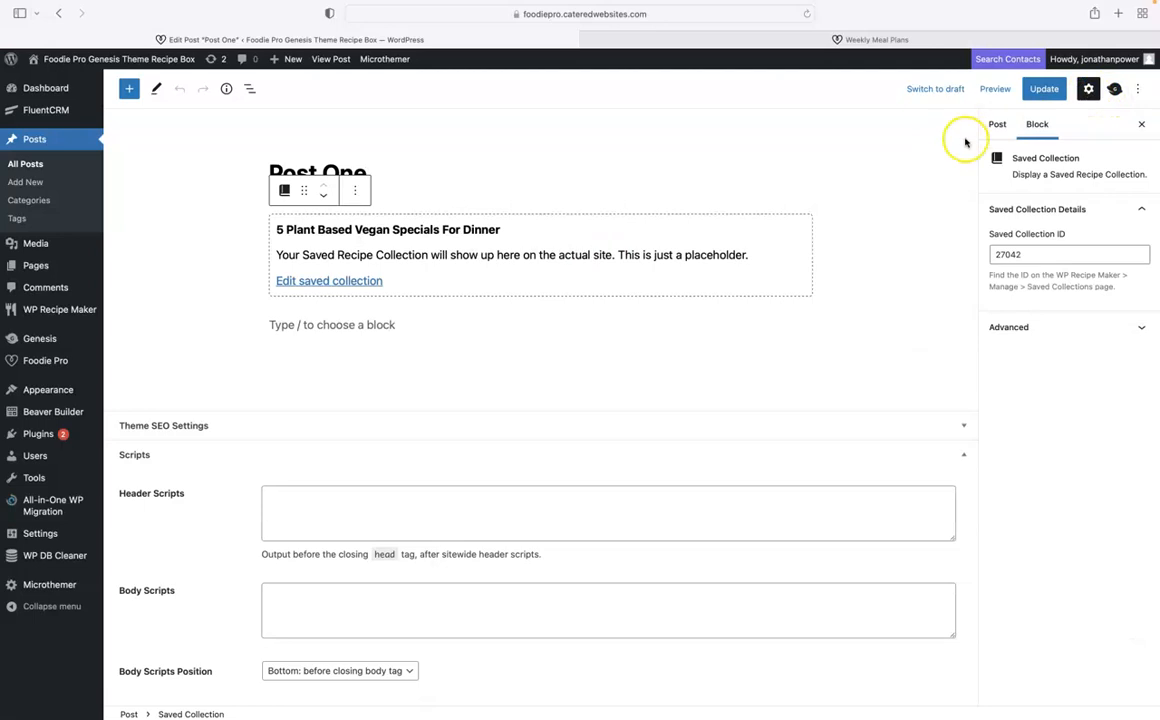
pyautogui.click(995, 124)
# Set the homemade hummus and vegetable platter image from the media library as Post One's featured image and update the post
pyautogui.click(1039, 410)
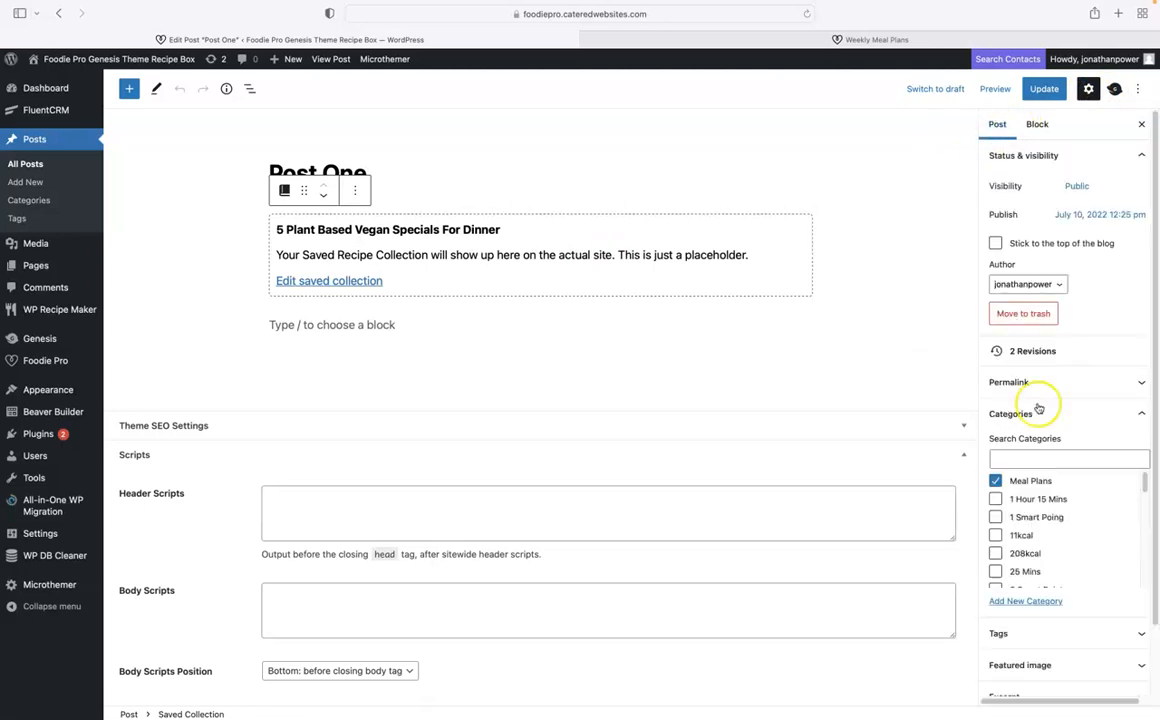
pyautogui.click(1041, 412)
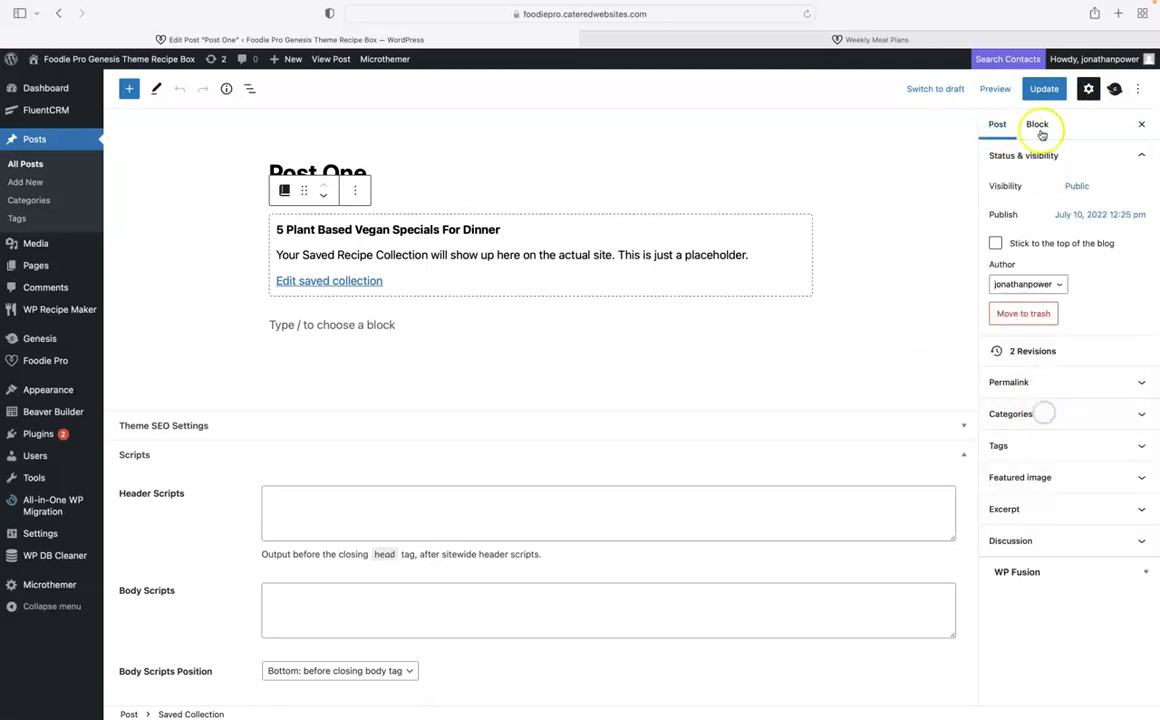
pyautogui.click(1025, 154)
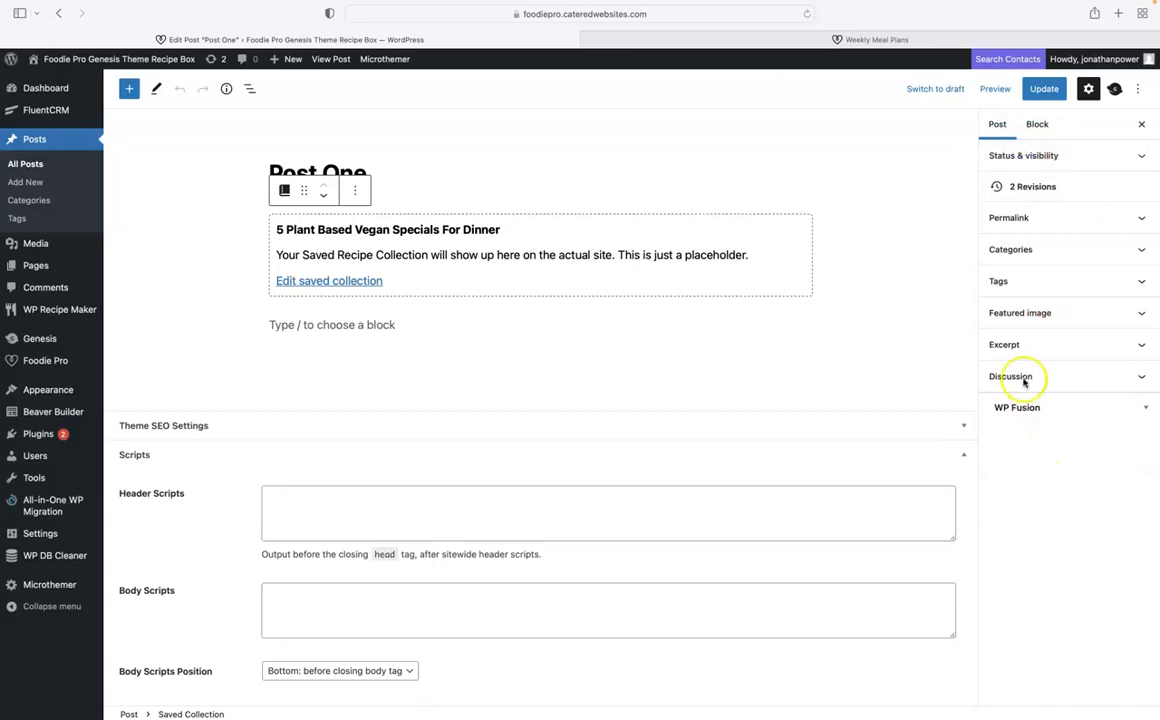
pyautogui.click(1012, 314)
pyautogui.click(1035, 356)
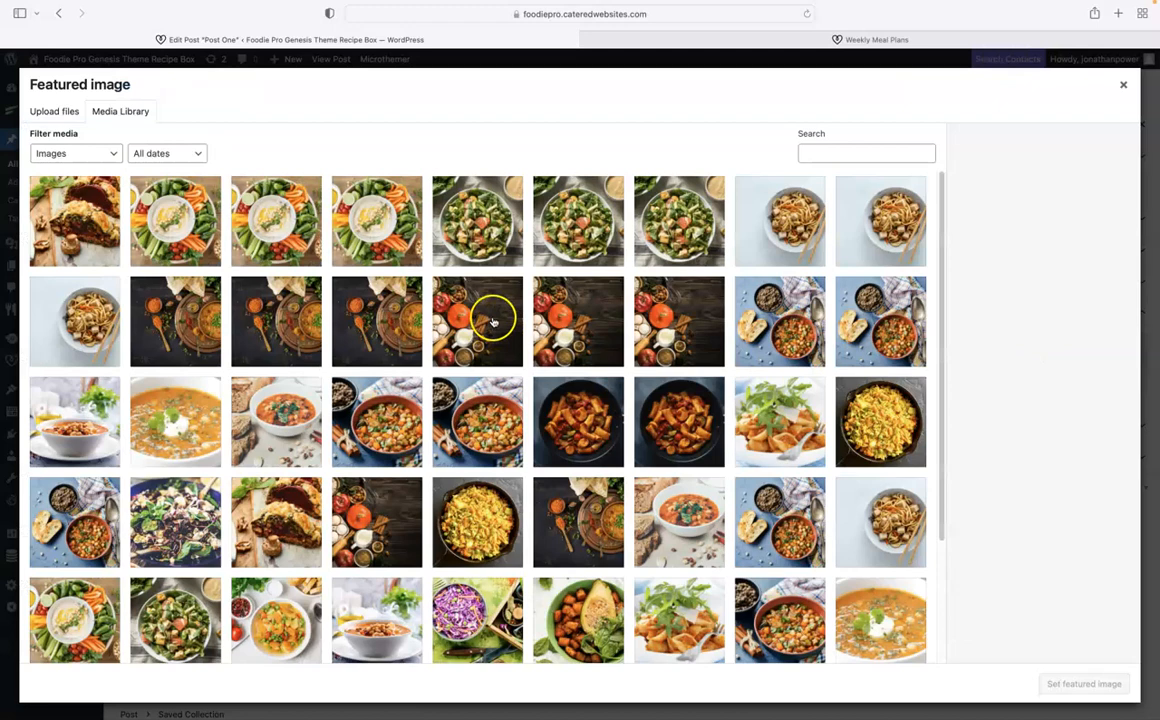
pyautogui.click(348, 204)
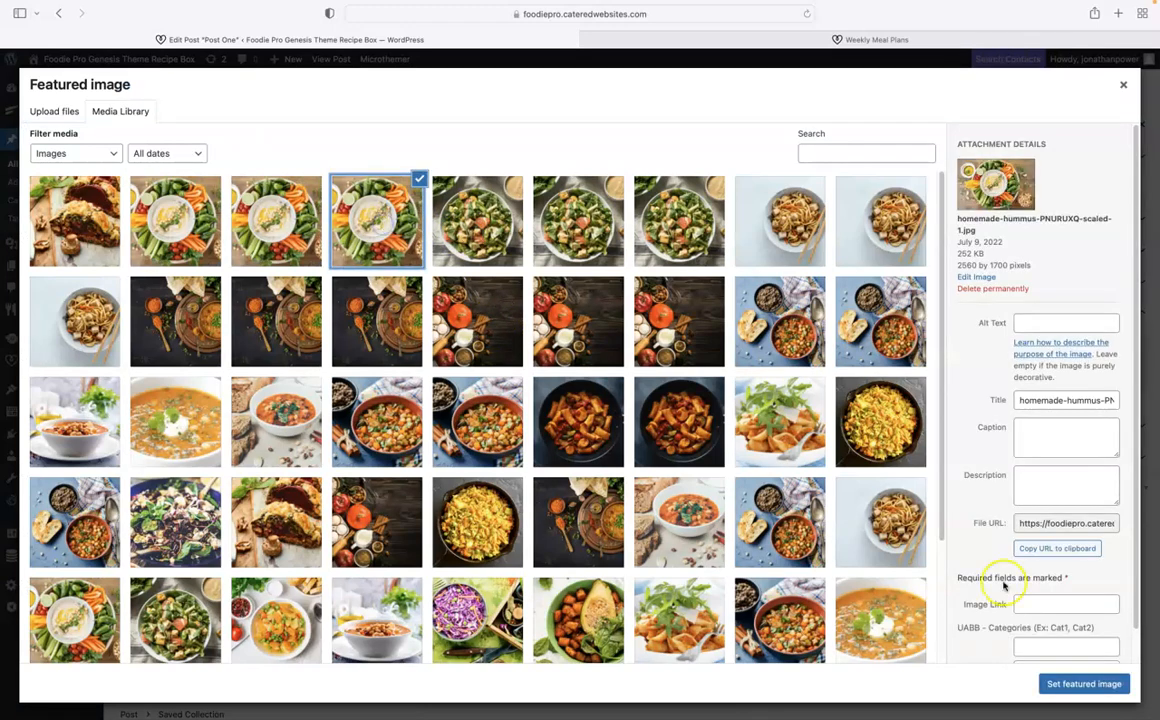
pyautogui.click(1076, 688)
pyautogui.click(1043, 90)
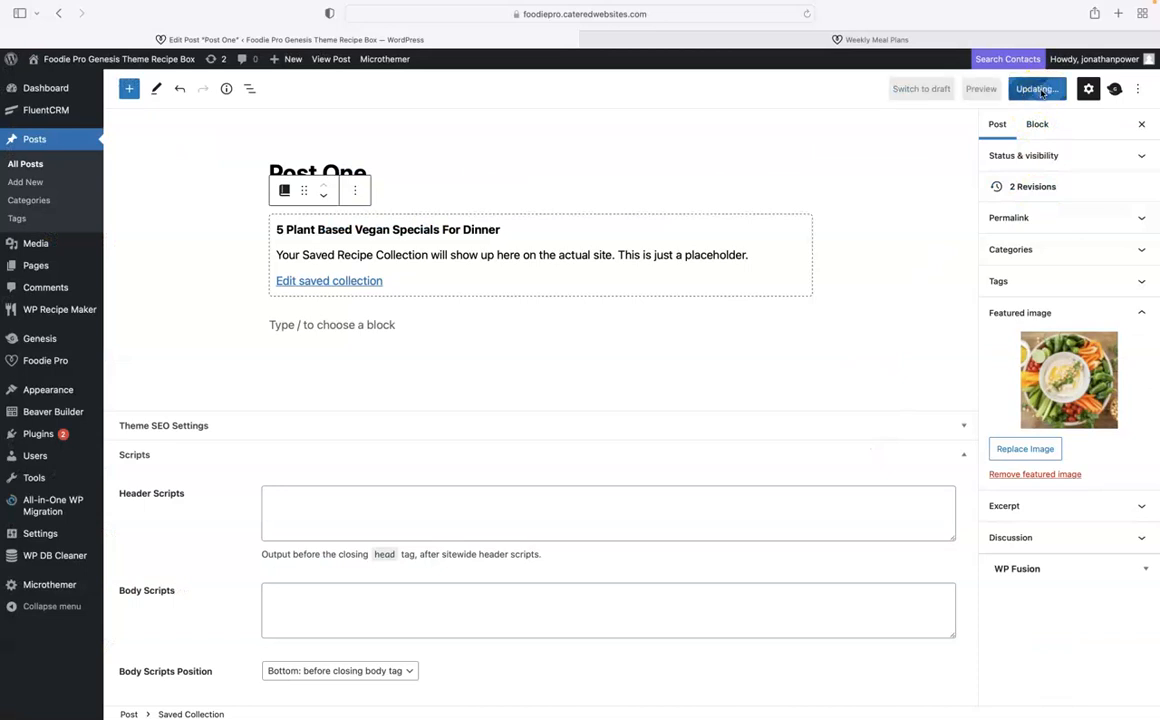
# Change Post Two's category from Whole Food Plant Based to Meal Plans and update the post
pyautogui.click(33, 165)
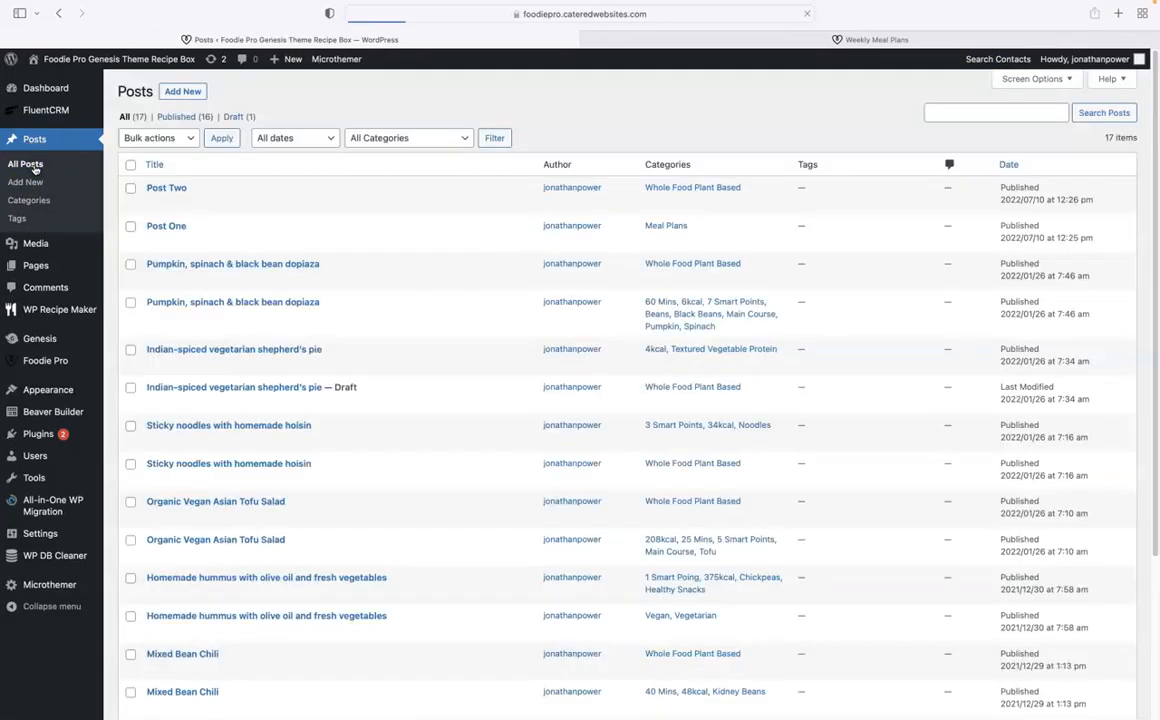
pyautogui.click(174, 190)
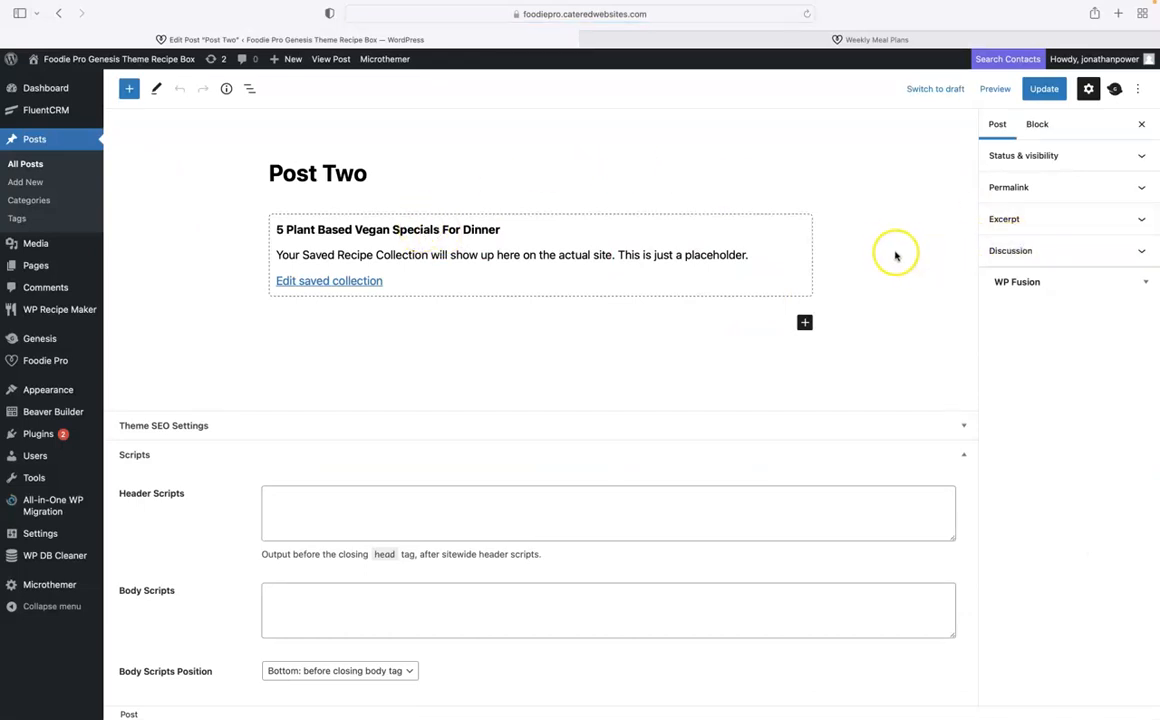
pyautogui.click(1012, 220)
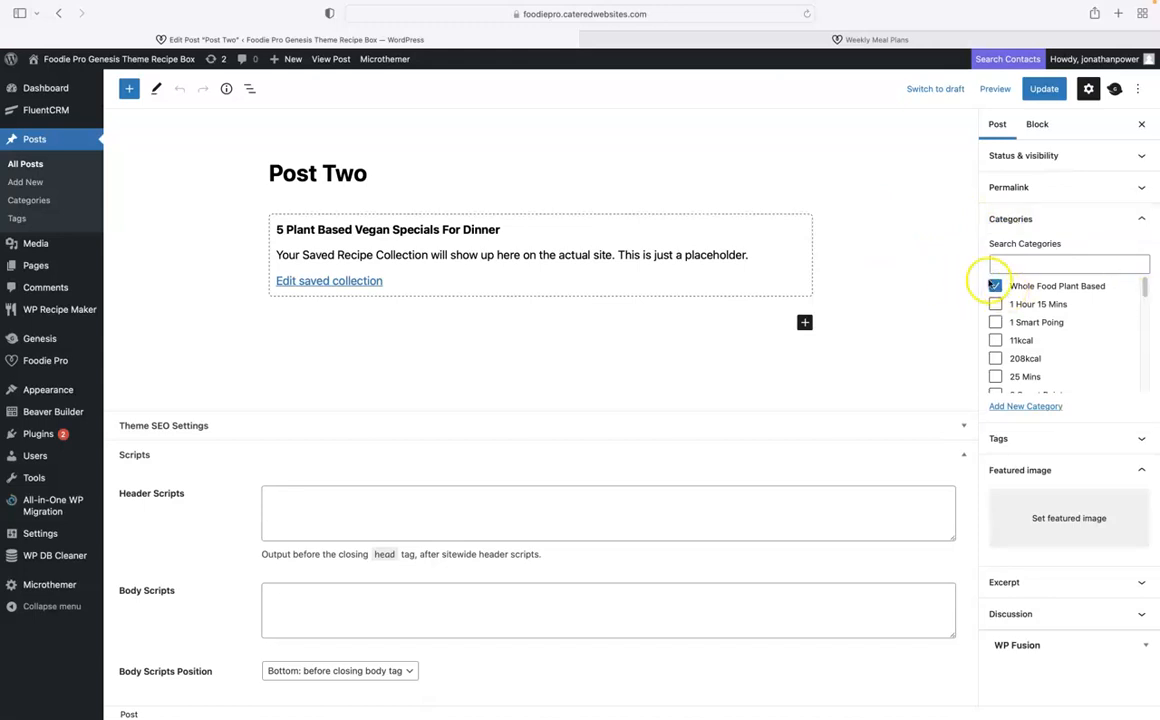
pyautogui.click(998, 287)
pyautogui.moveTo(1143, 297); pyautogui.dragTo(1134, 376)
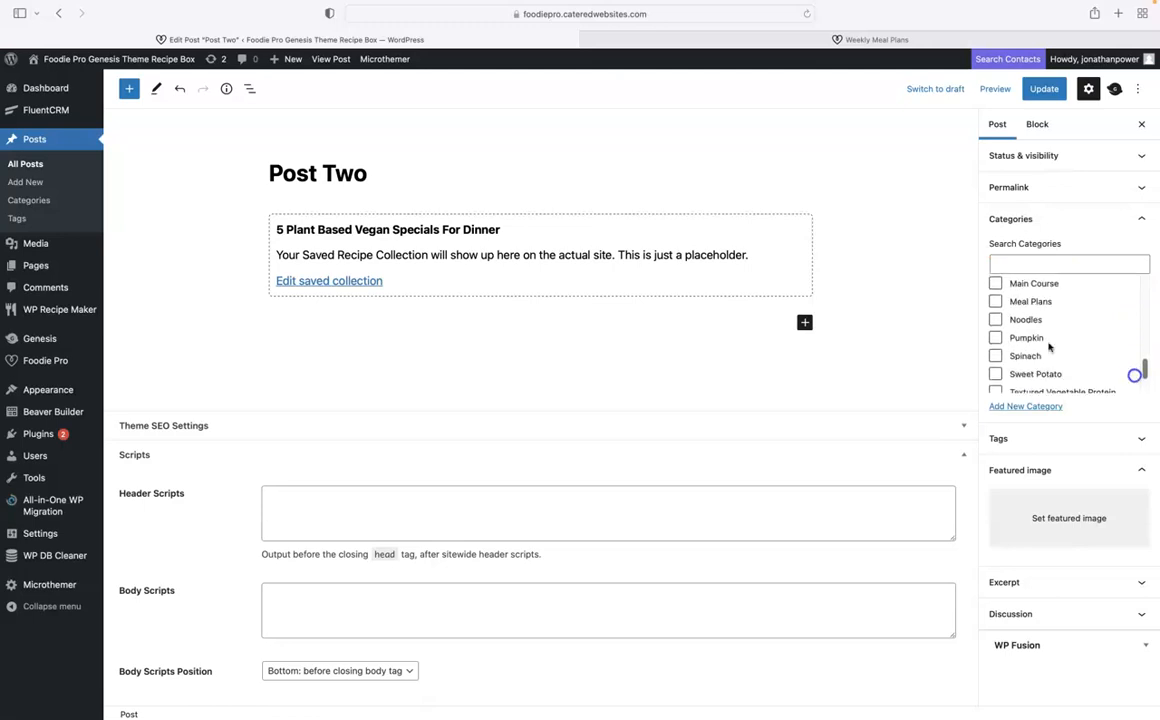
pyautogui.click(995, 301)
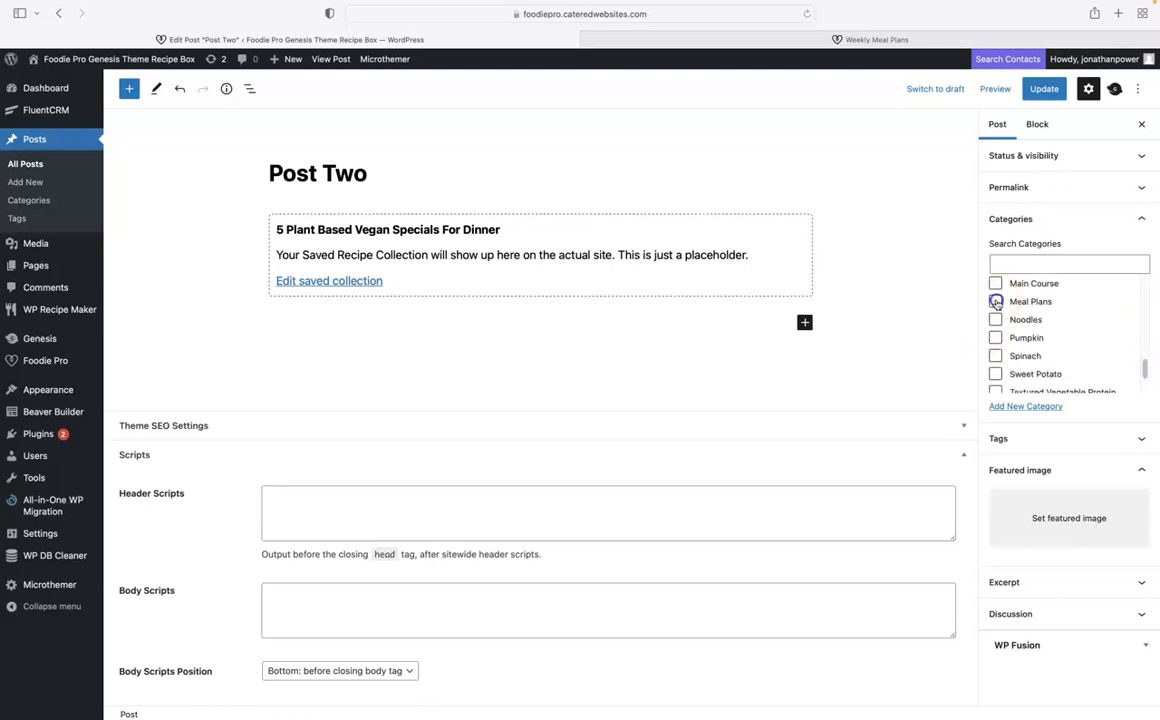
pyautogui.click(1046, 90)
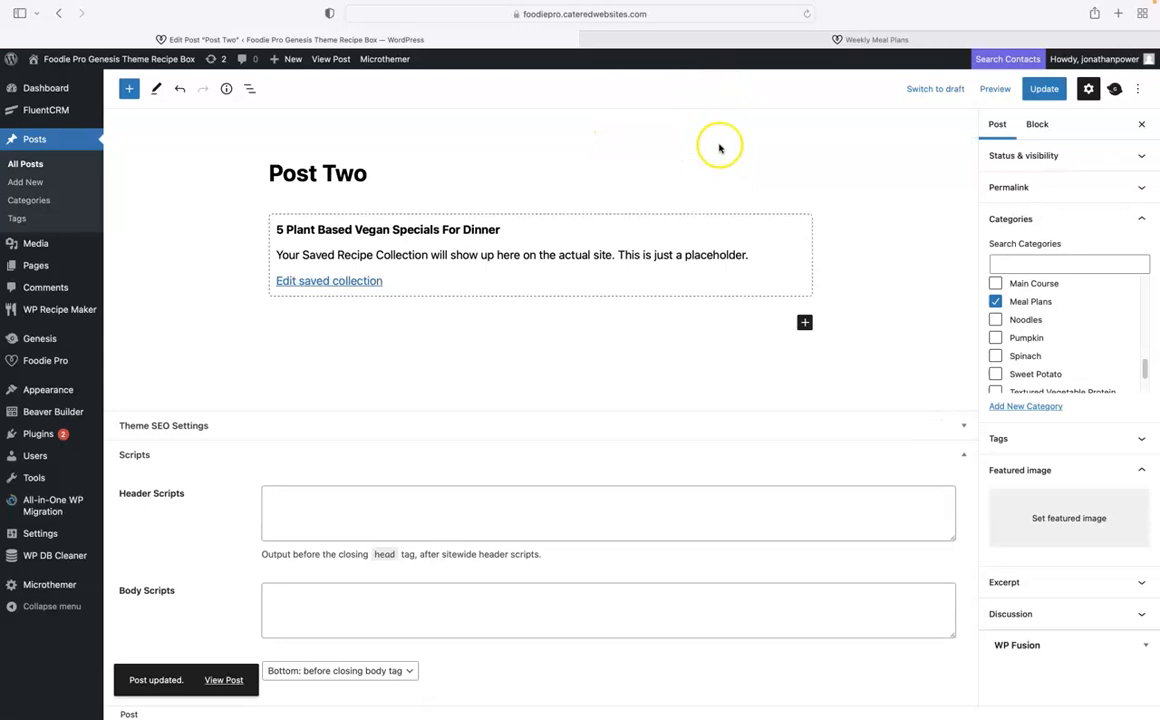
# Set the dark-background lentil curry image from the media library as Post Two's featured image and update the post
pyautogui.click(1040, 218)
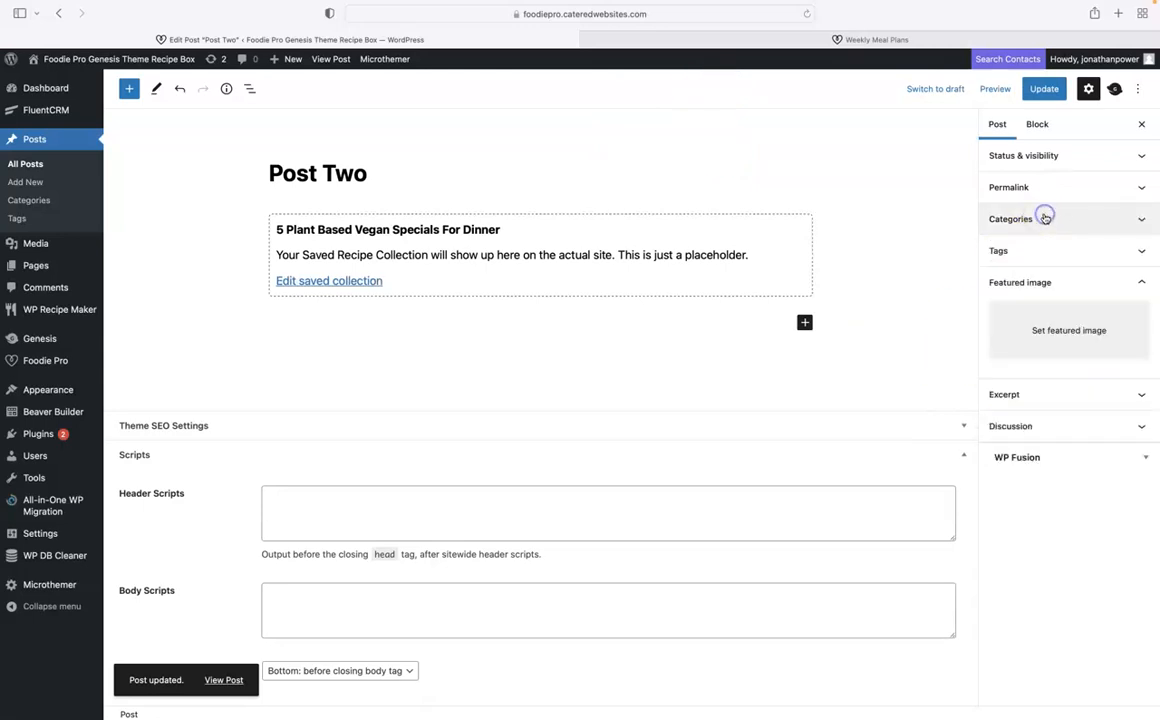
pyautogui.click(1038, 340)
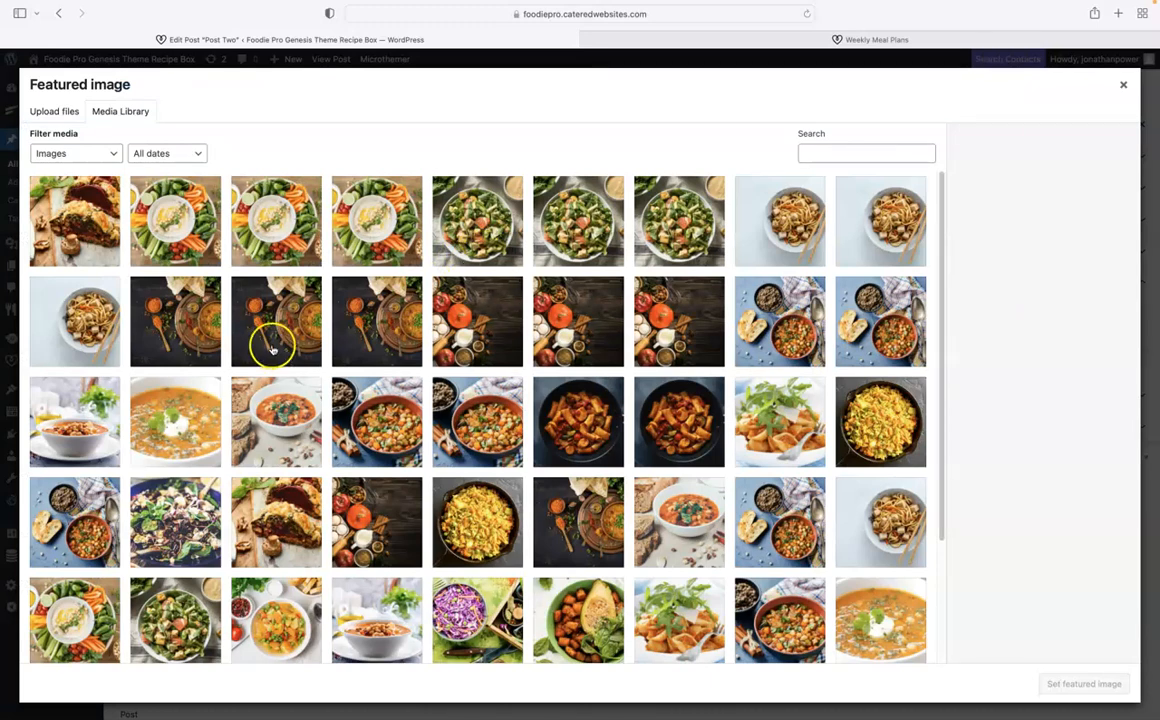
pyautogui.click(271, 348)
pyautogui.click(1054, 685)
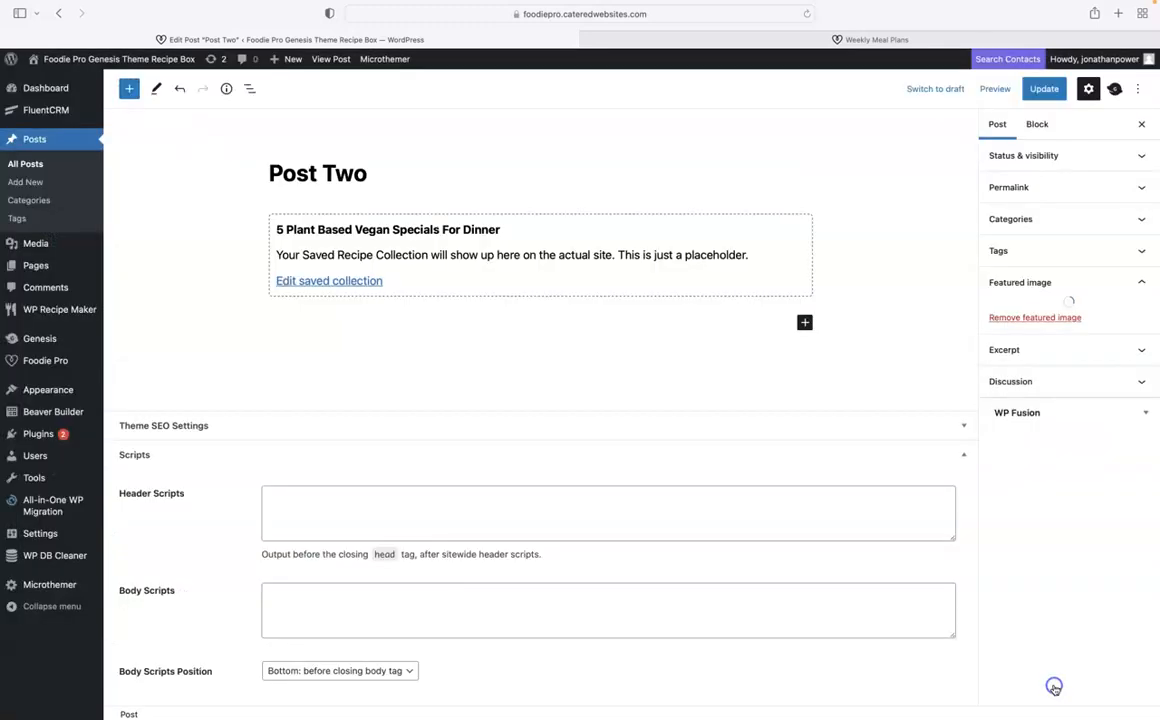
pyautogui.click(1044, 89)
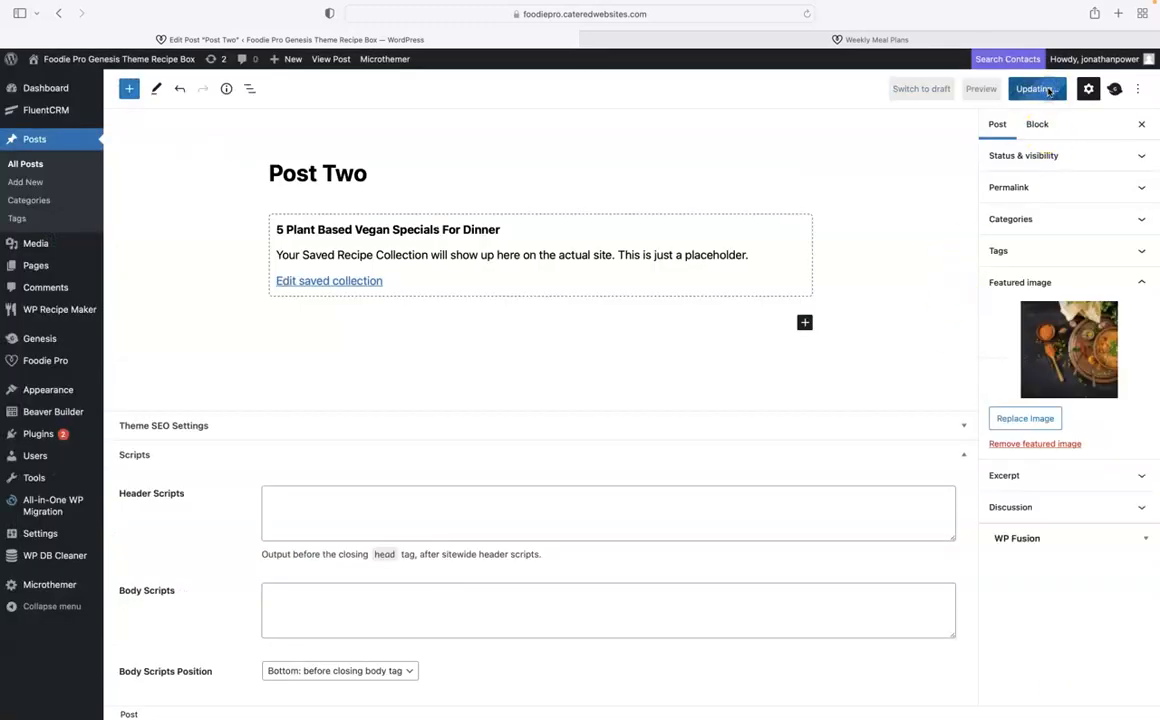
# Look over the post feed on the live site's home page and check the grid on the Weekly Meal Plans page
pyautogui.click(723, 41)
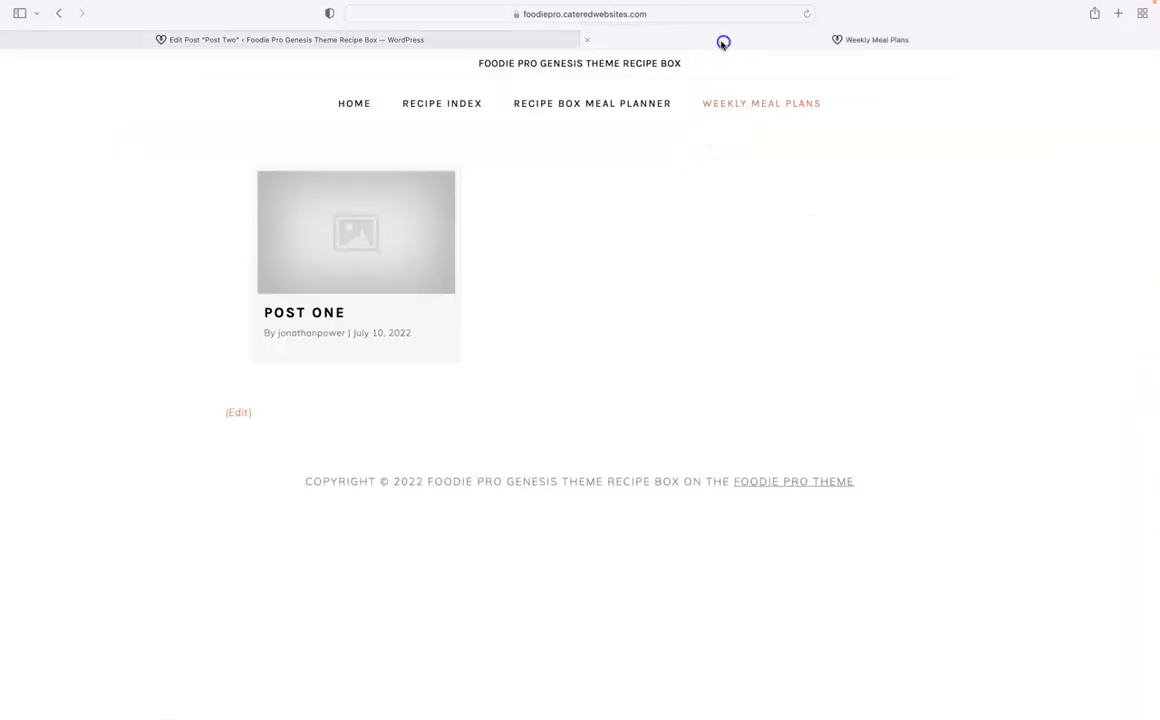
pyautogui.click(537, 68)
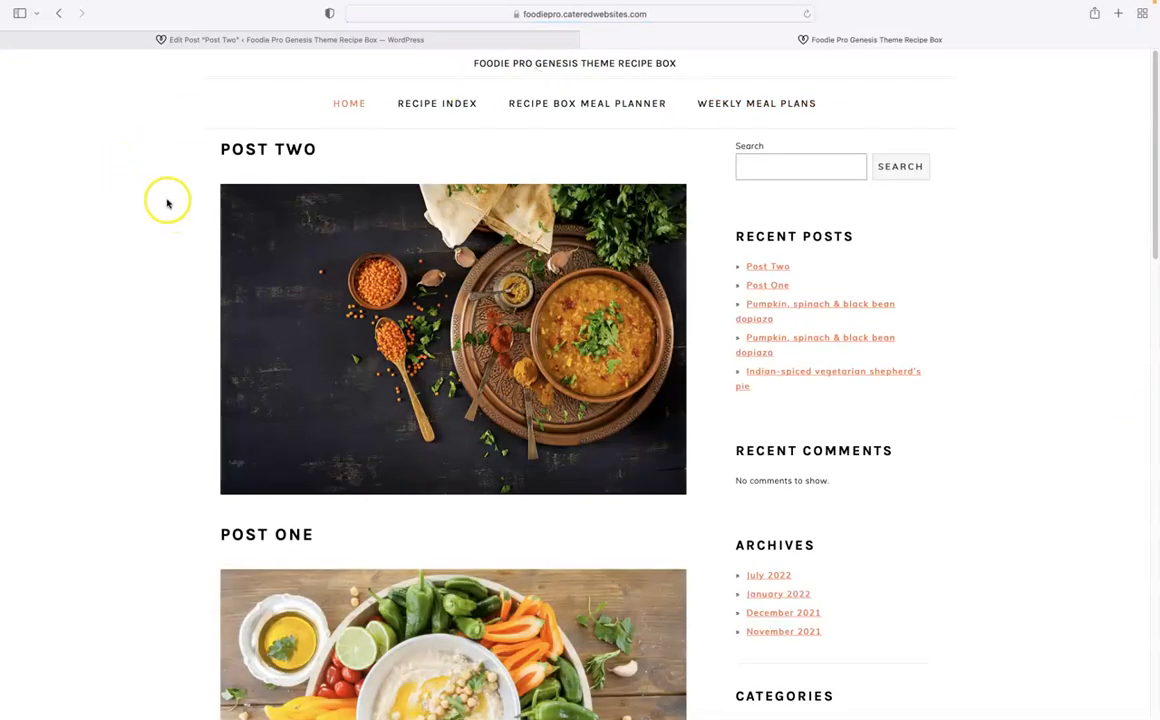
pyautogui.scroll(-1, 160, 202)
pyautogui.scroll(-10, 155, 210)
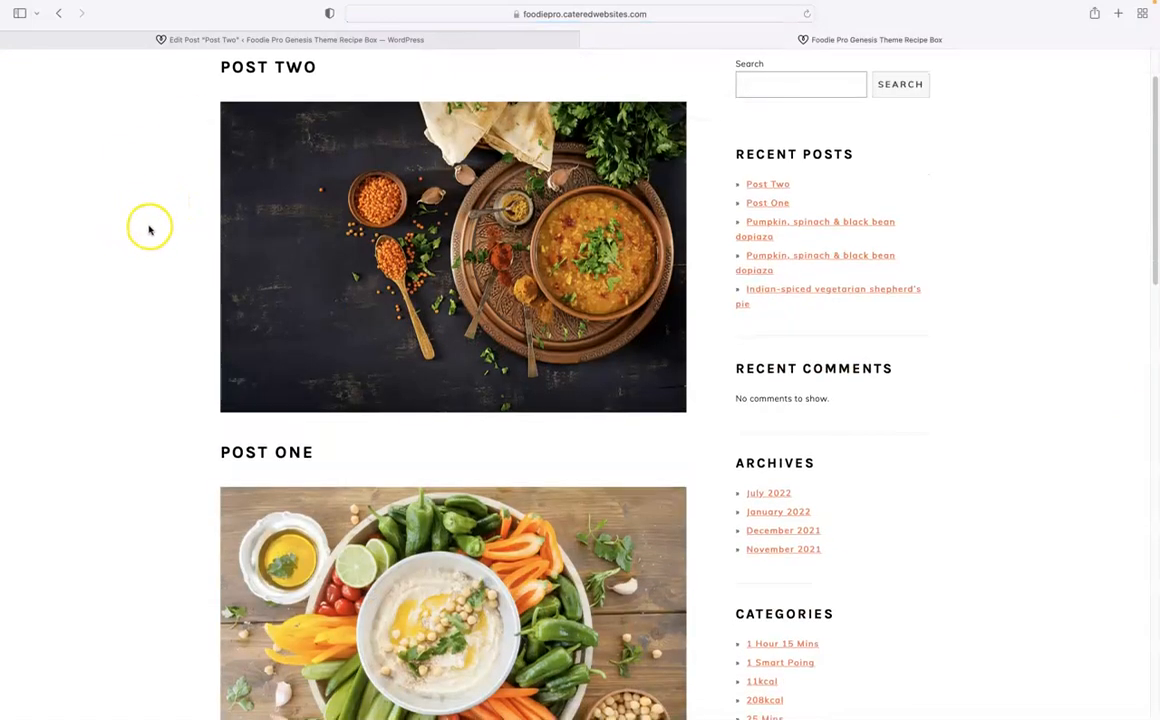
pyautogui.scroll(-13, 141, 226)
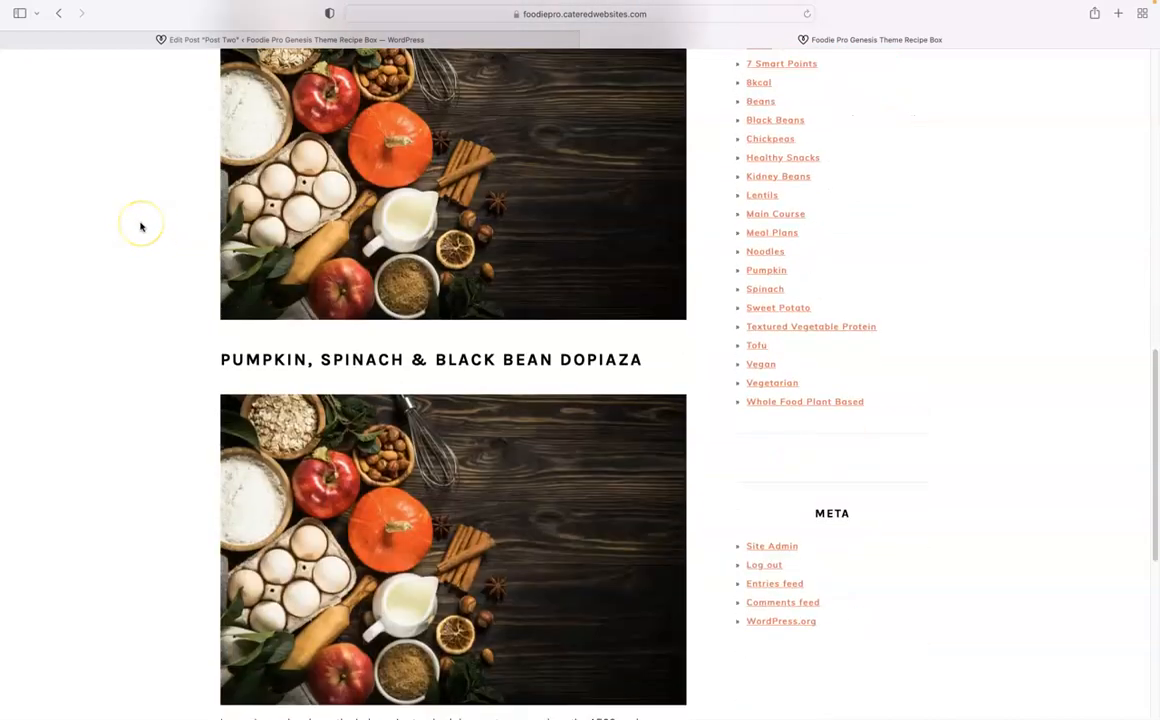
pyautogui.scroll(8, 120, 226)
pyautogui.scroll(15, 120, 226)
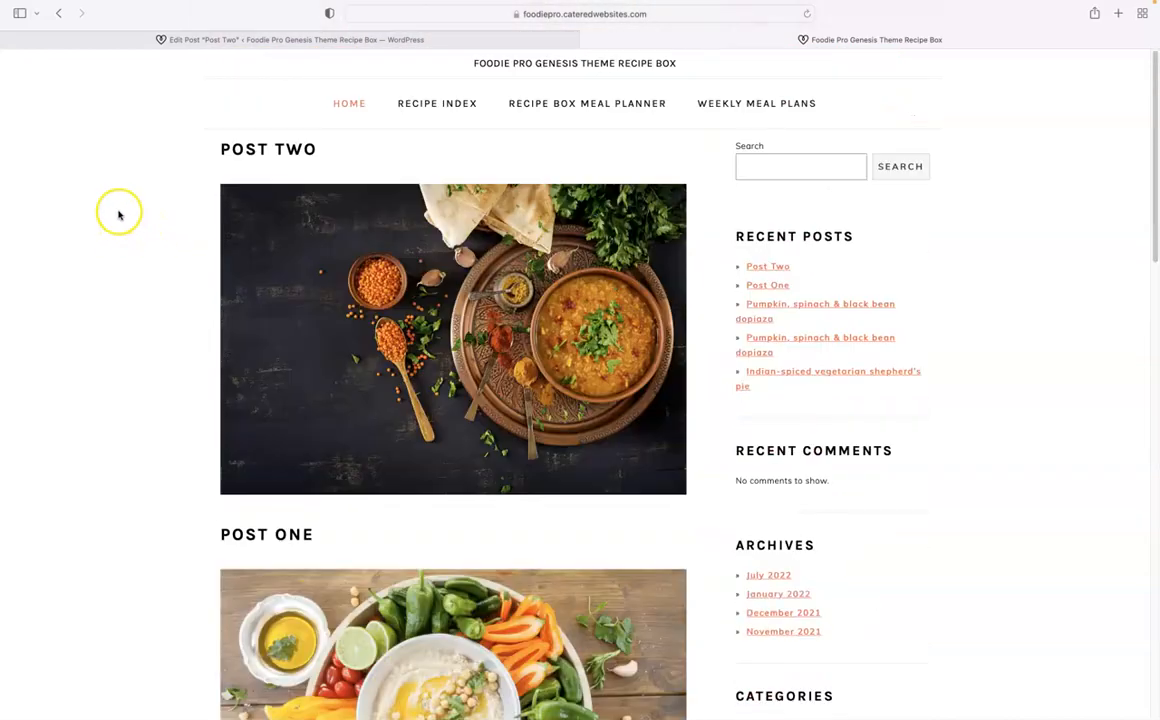
pyautogui.click(727, 106)
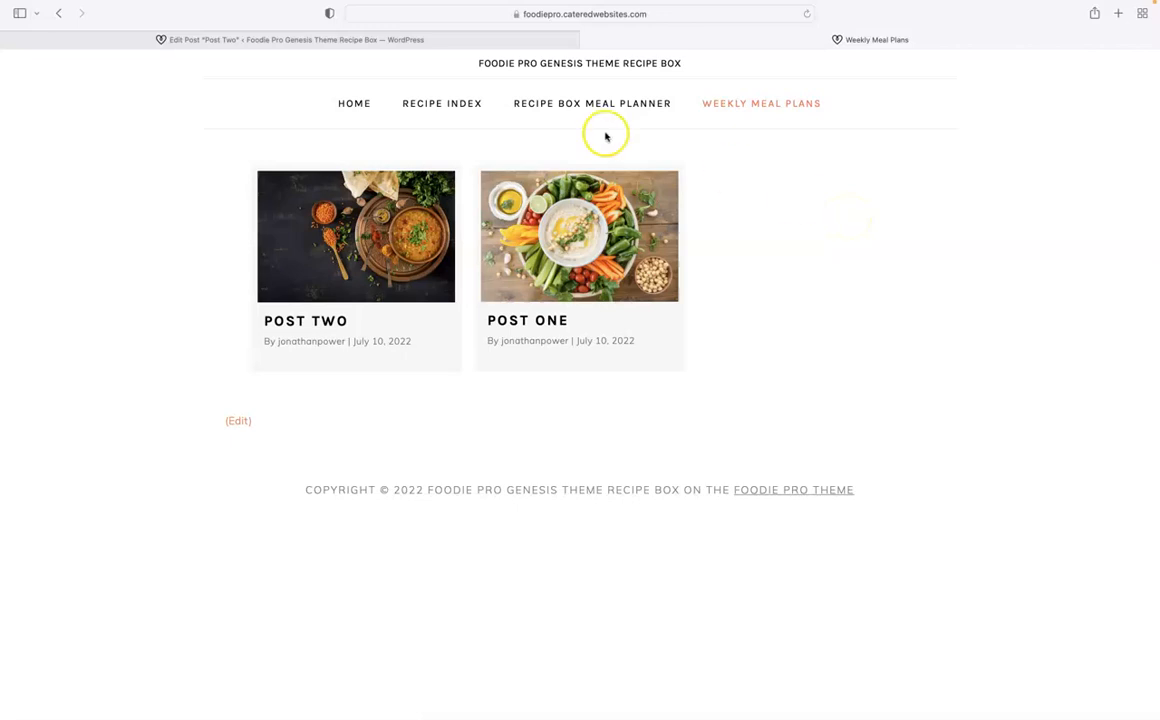
# View the collections and pre-made collection options on the Recipe Box Meal Planner page, and return to Weekly Meal Plans
pyautogui.moveTo(578, 112)
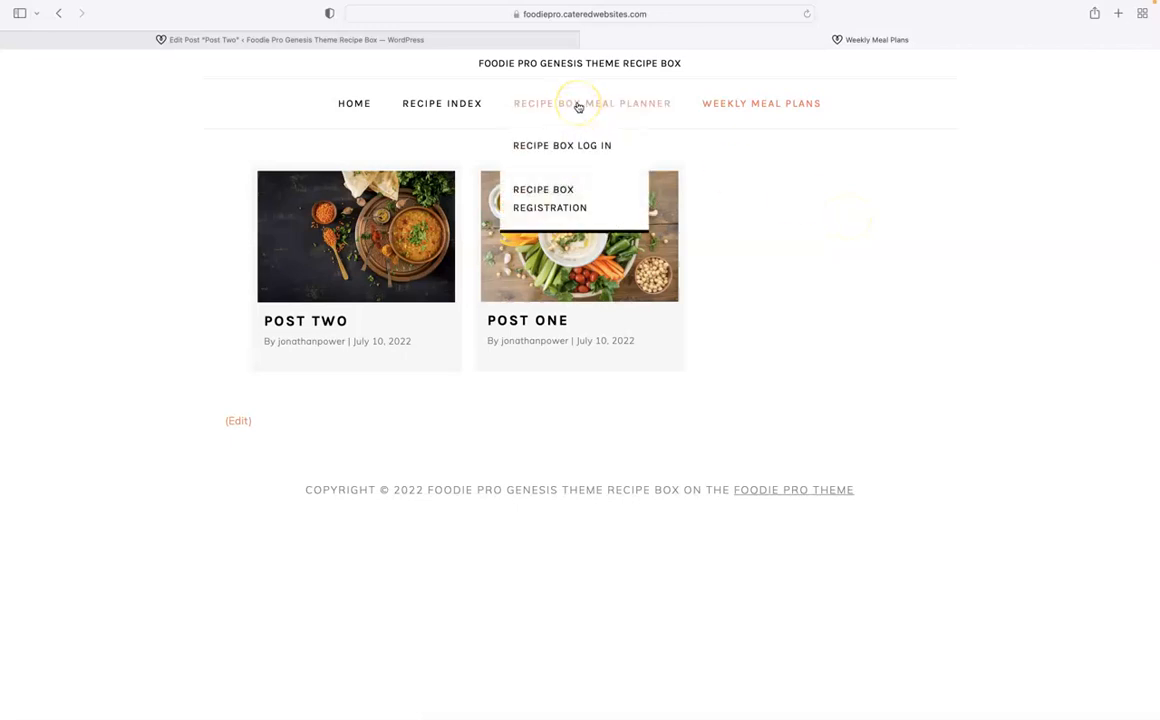
pyautogui.click(578, 104)
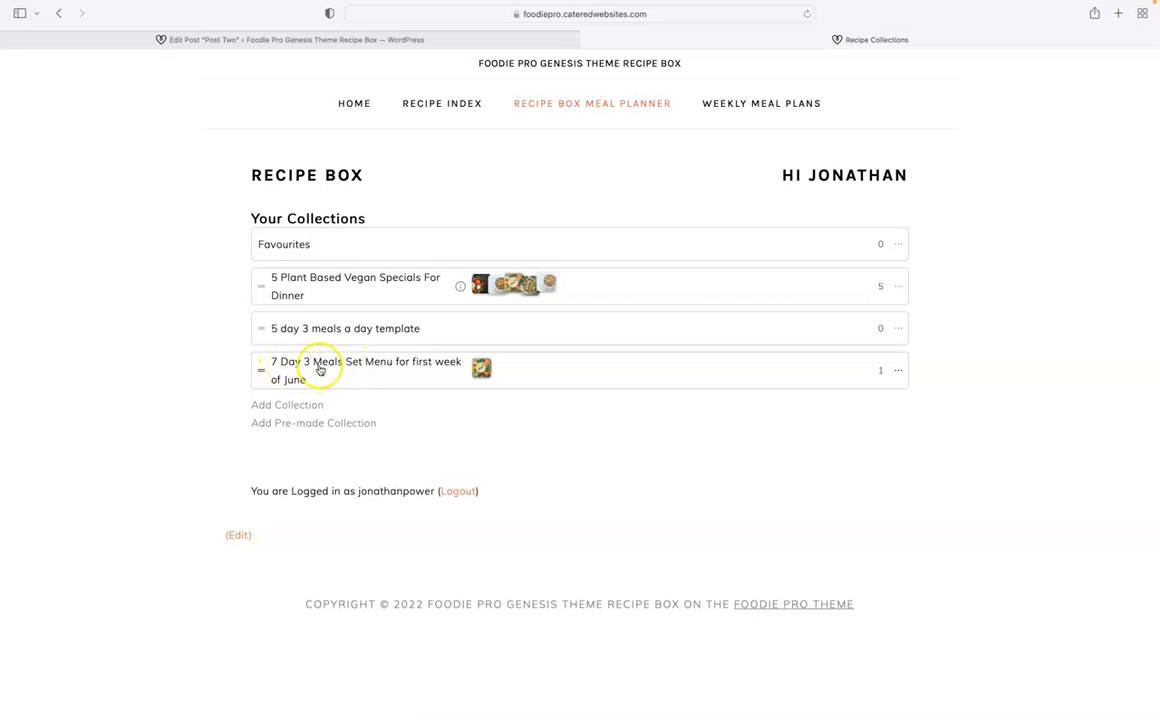
pyautogui.click(339, 427)
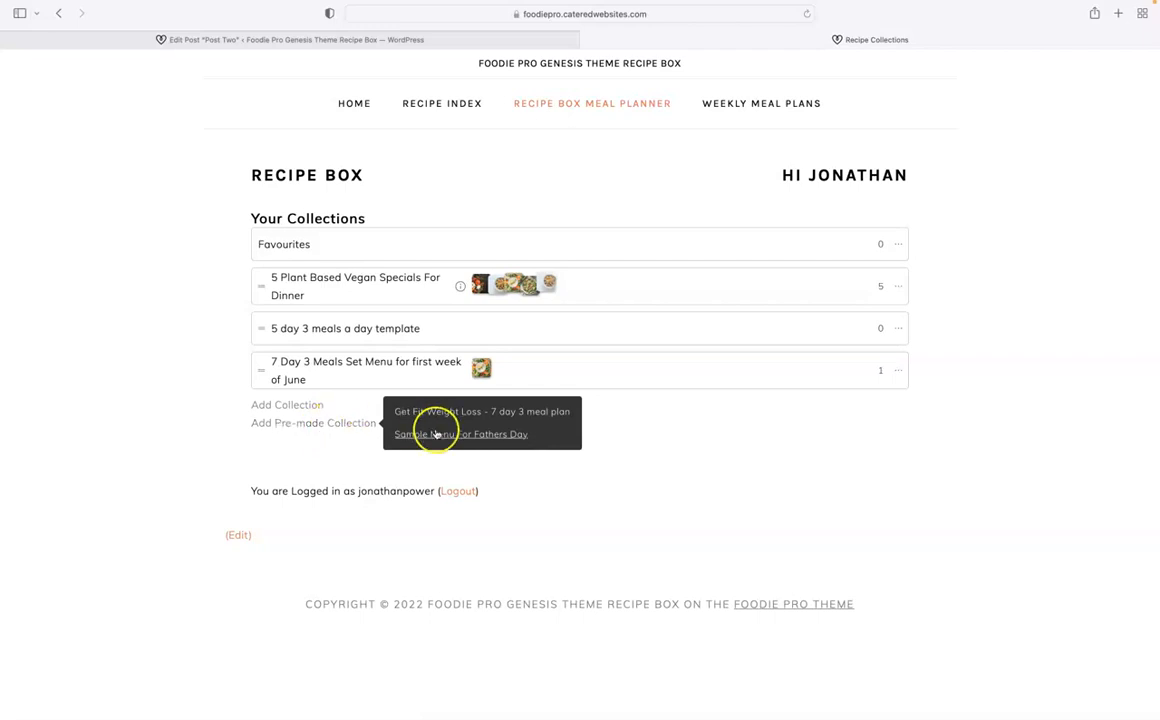
pyautogui.click(83, 311)
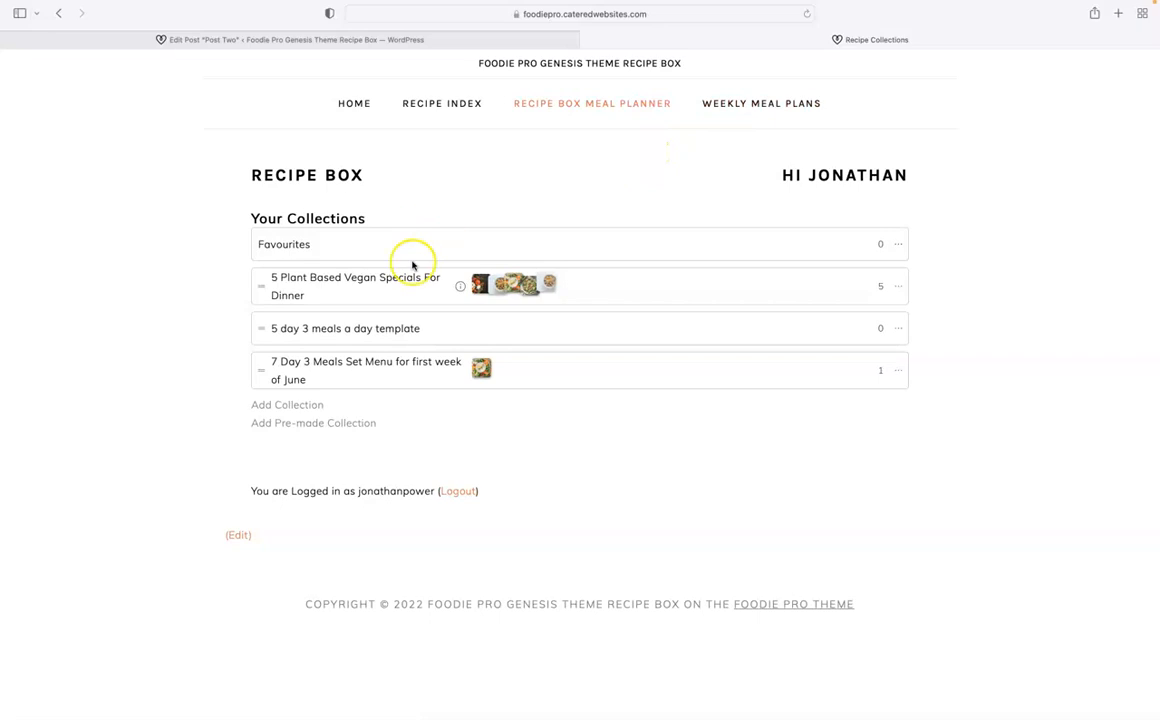
pyautogui.click(737, 107)
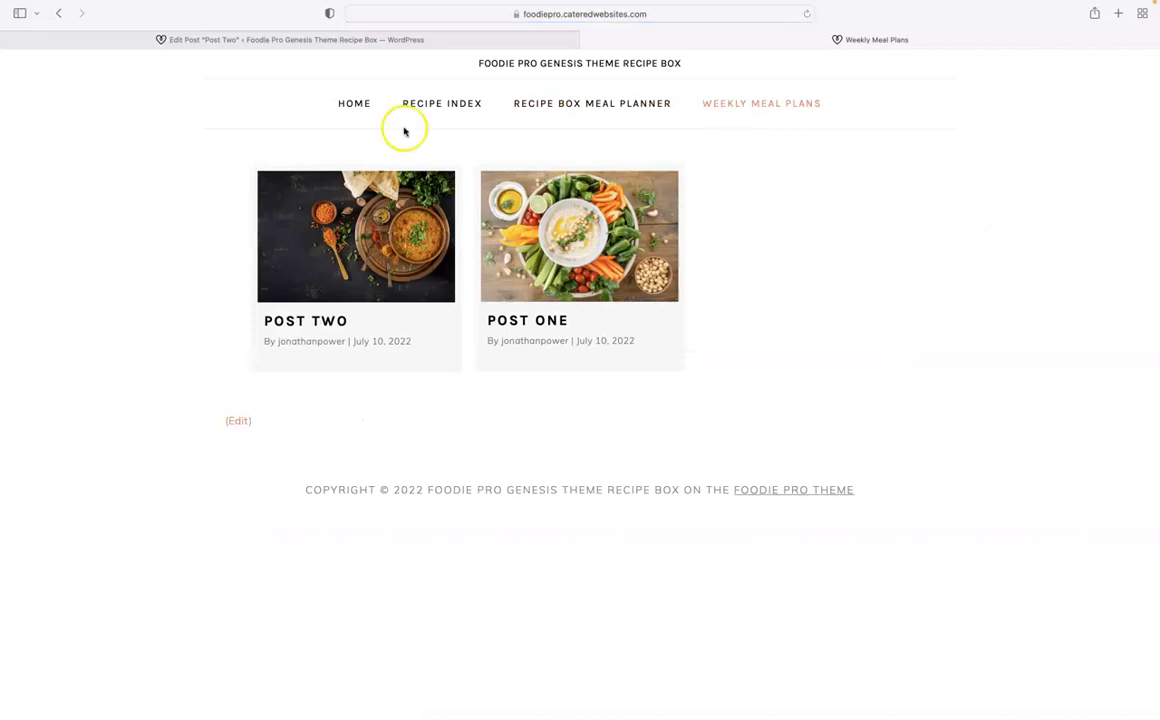
# Revisit Post Two in the editor, view Post One's live meal plan from the grid, and return to Weekly Meal Plans
pyautogui.click(238, 39)
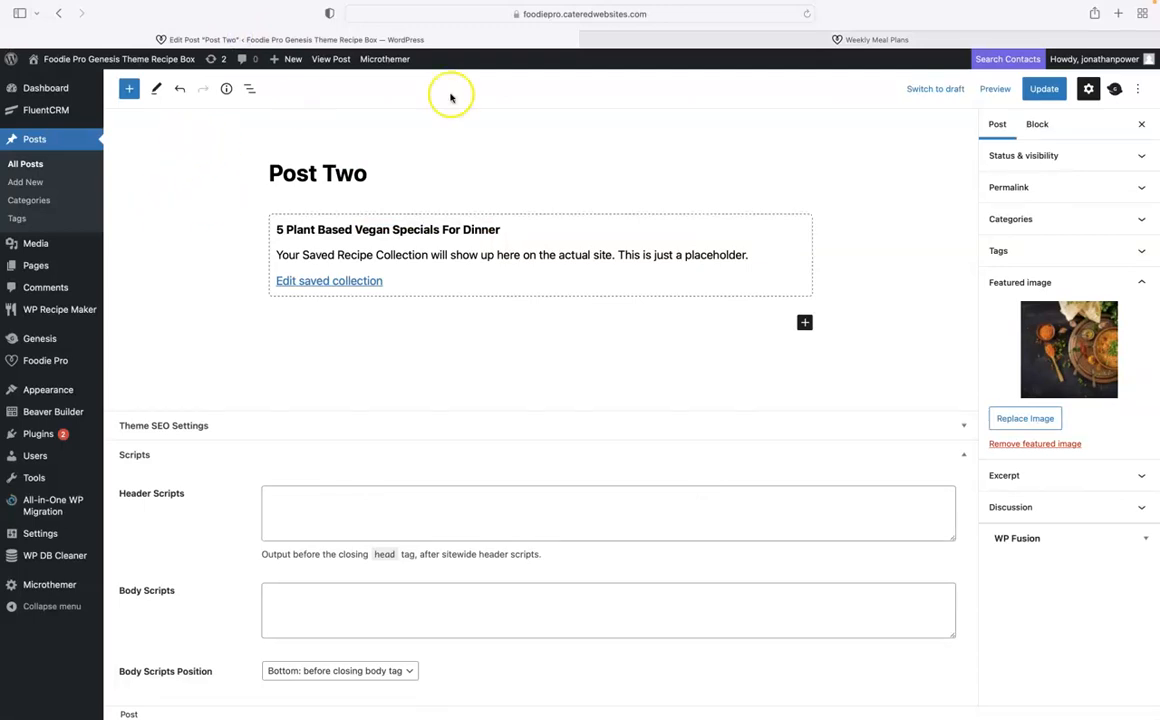
pyautogui.click(742, 42)
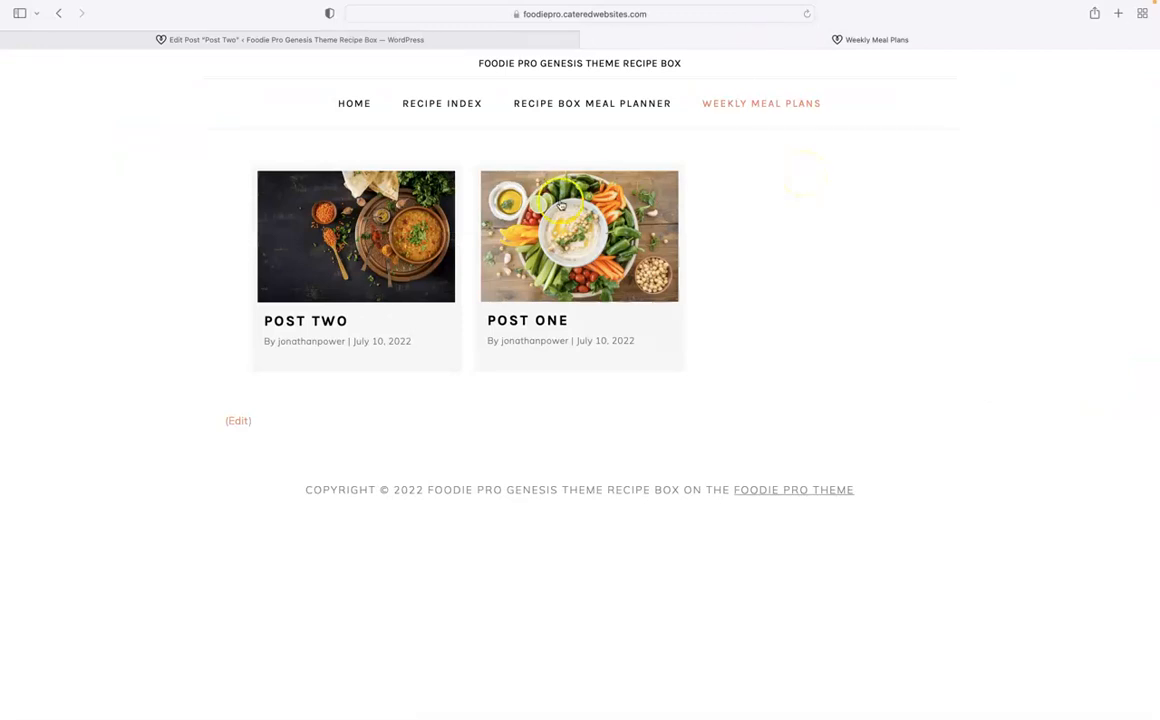
pyautogui.click(556, 232)
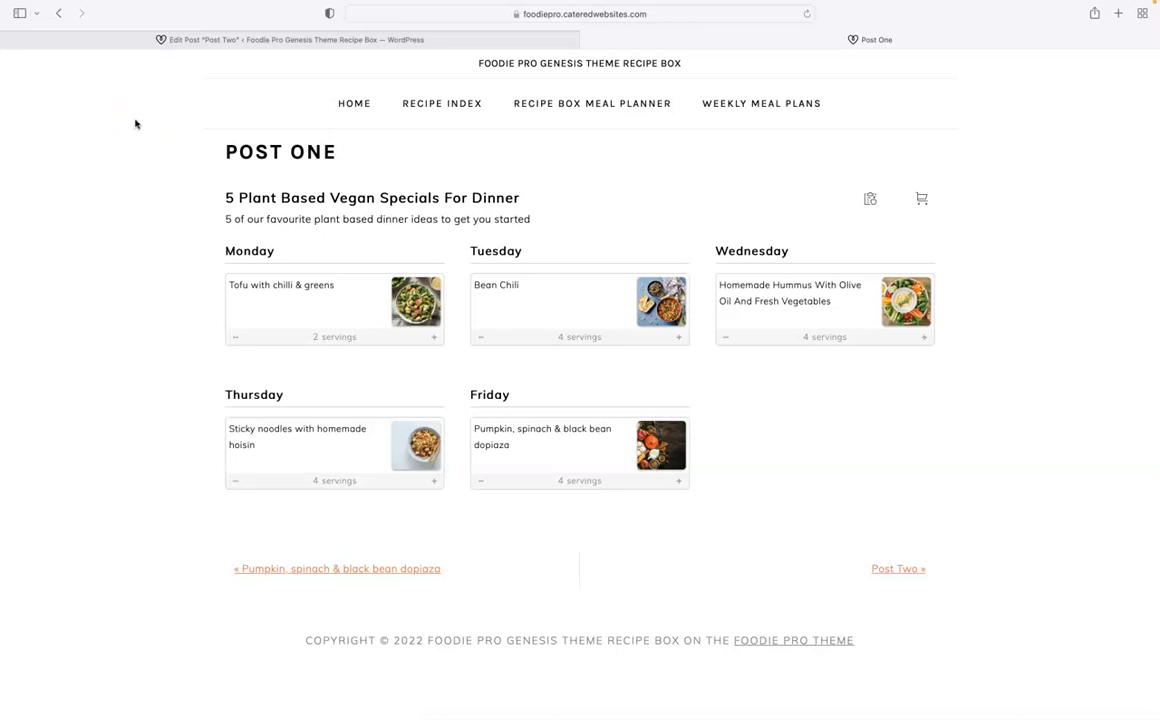
pyautogui.click(725, 106)
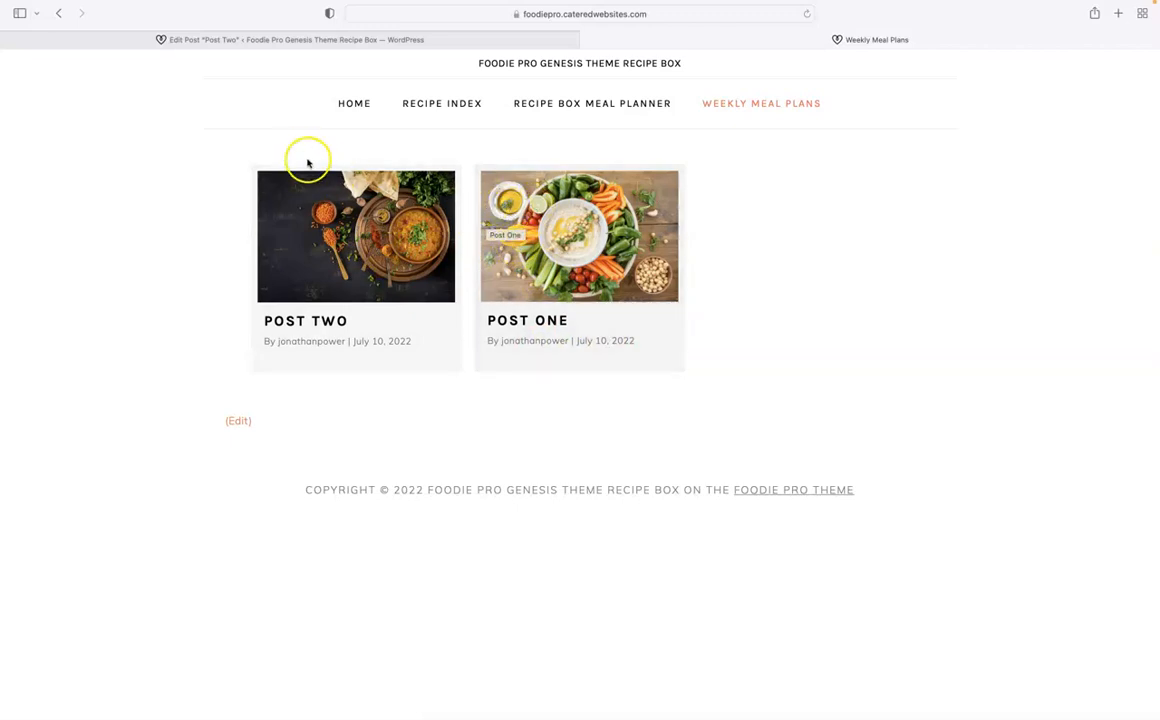
pyautogui.moveTo(252, 142); pyautogui.dragTo(813, 135)
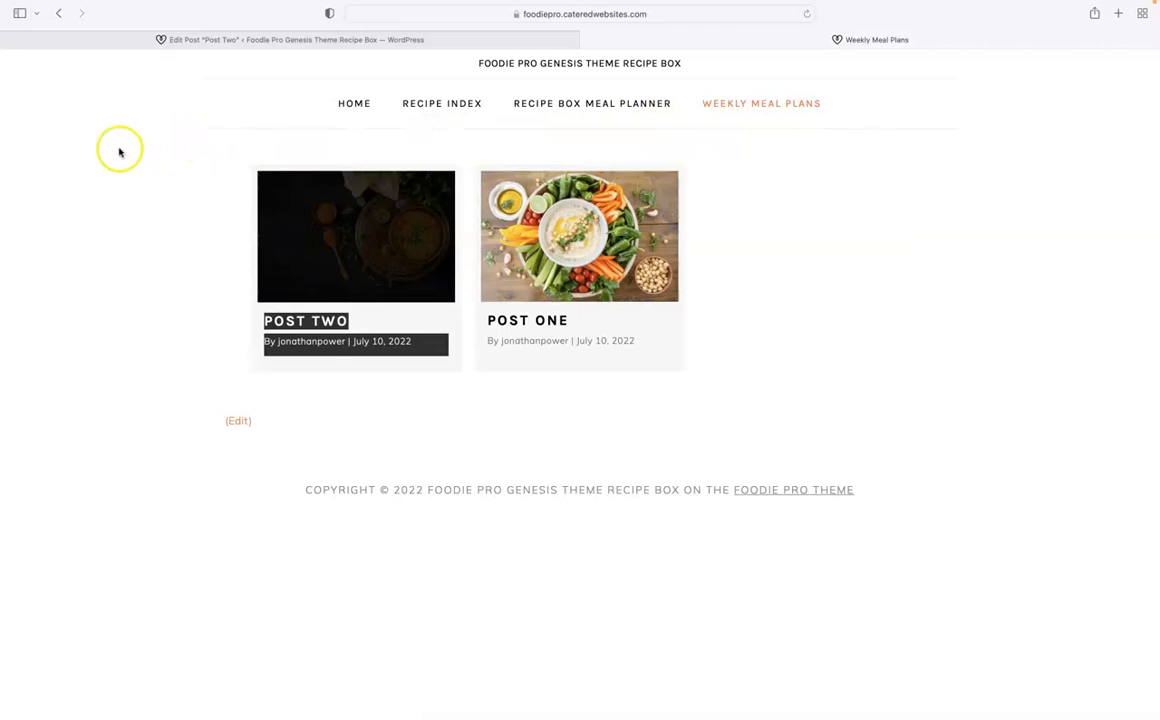
pyautogui.click(113, 183)
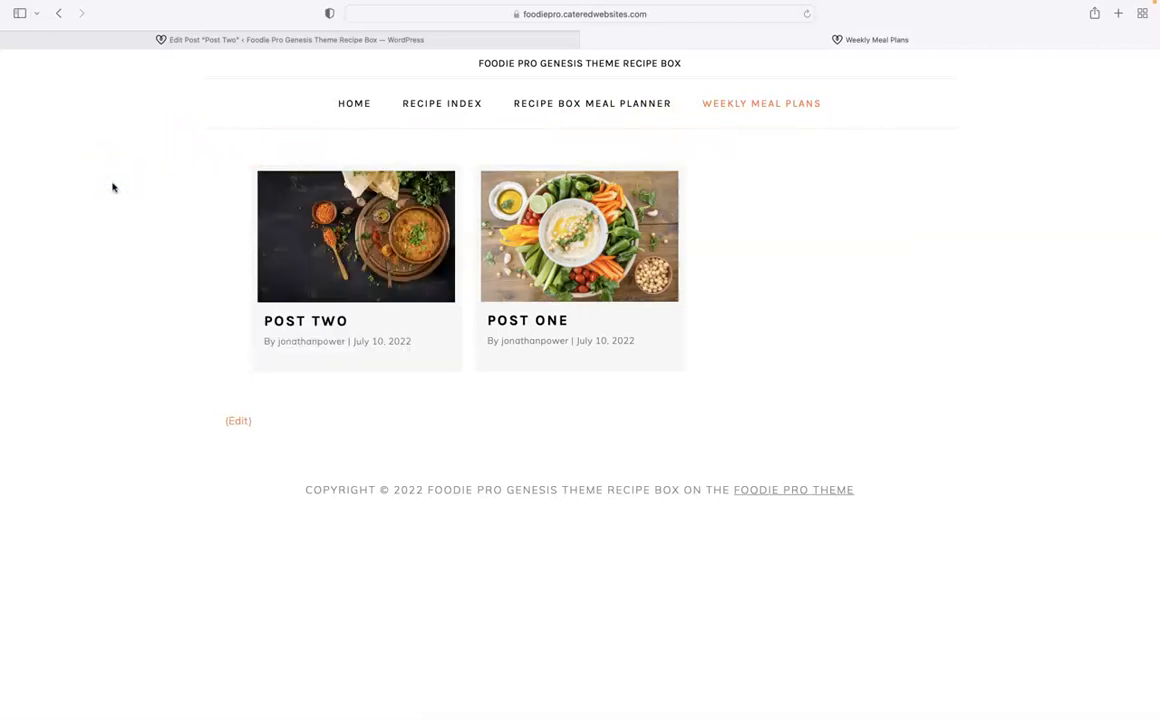